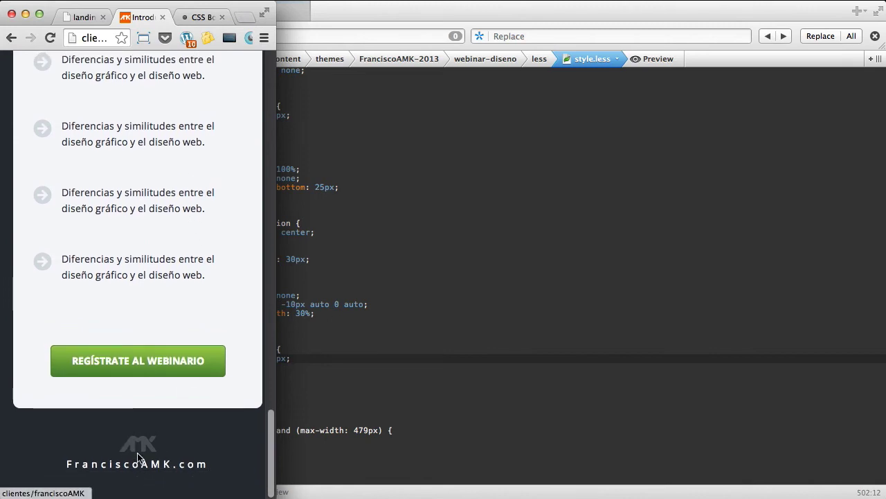
Step: Widen Chrome to full screen width and scroll through the webinar landing page
{"action": "scroll", "coordinate": [191, 391], "scroll_direction": "up", "scroll_amount": 15}
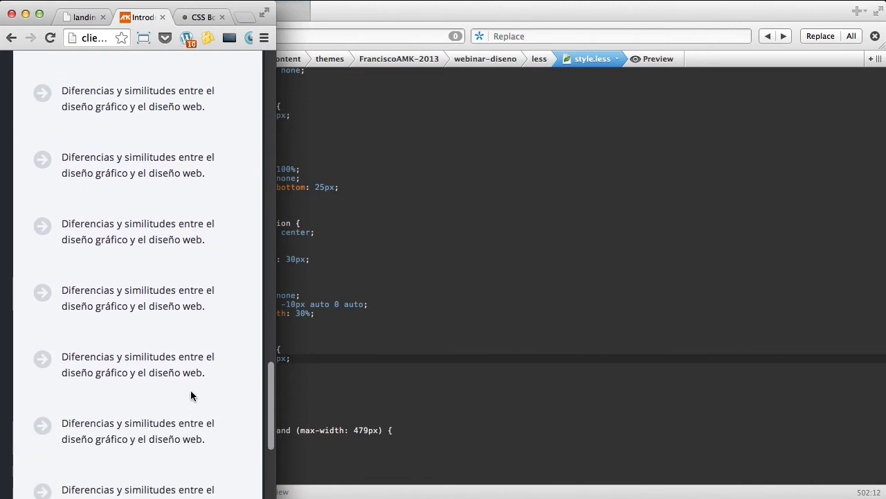
{"action": "scroll", "coordinate": [188, 397], "scroll_direction": "up", "scroll_amount": 5}
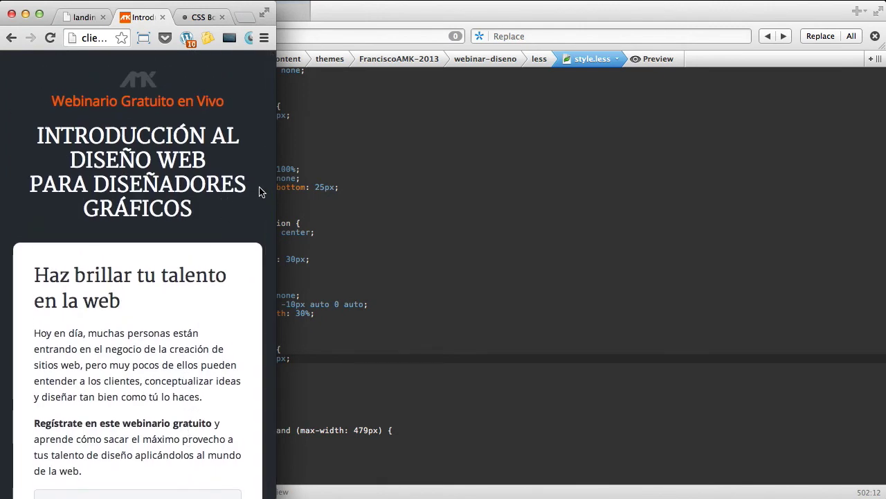
{"action": "left_click_drag", "start_coordinate": [279, 197], "coordinate": [885, 210]}
{"action": "scroll", "coordinate": [623, 199], "scroll_direction": "down", "scroll_amount": 10}
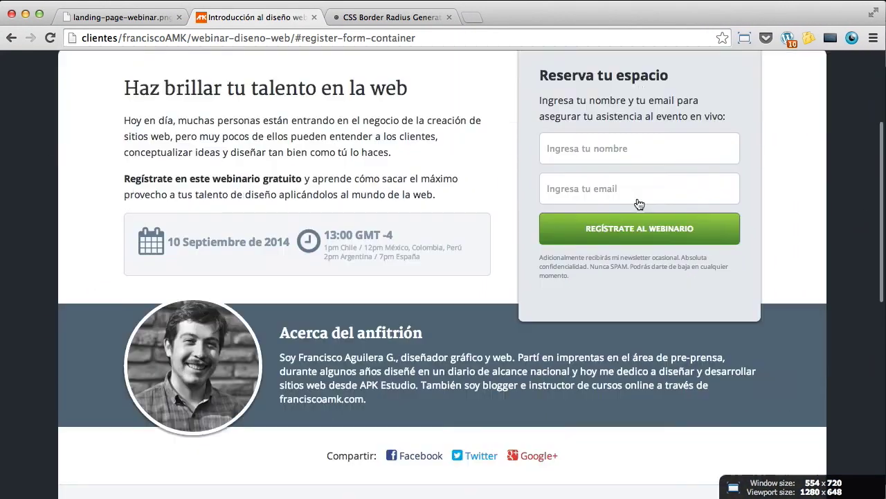
{"action": "scroll", "coordinate": [623, 199], "scroll_direction": "down", "scroll_amount": 3}
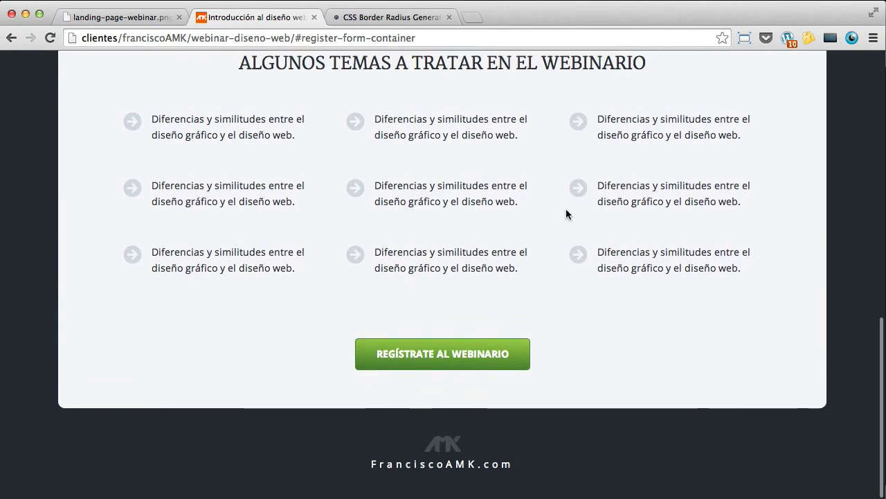
{"action": "scroll", "coordinate": [570, 212], "scroll_direction": "up", "scroll_amount": 10}
{"action": "scroll", "coordinate": [543, 193], "scroll_direction": "up", "scroll_amount": 5}
{"action": "scroll", "coordinate": [529, 186], "scroll_direction": "down", "scroll_amount": 6}
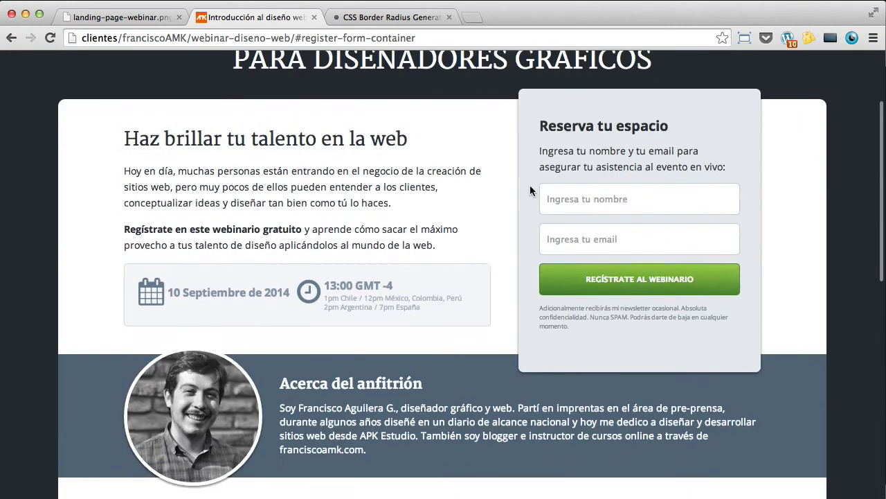
{"action": "scroll", "coordinate": [530, 186], "scroll_direction": "down", "scroll_amount": 5}
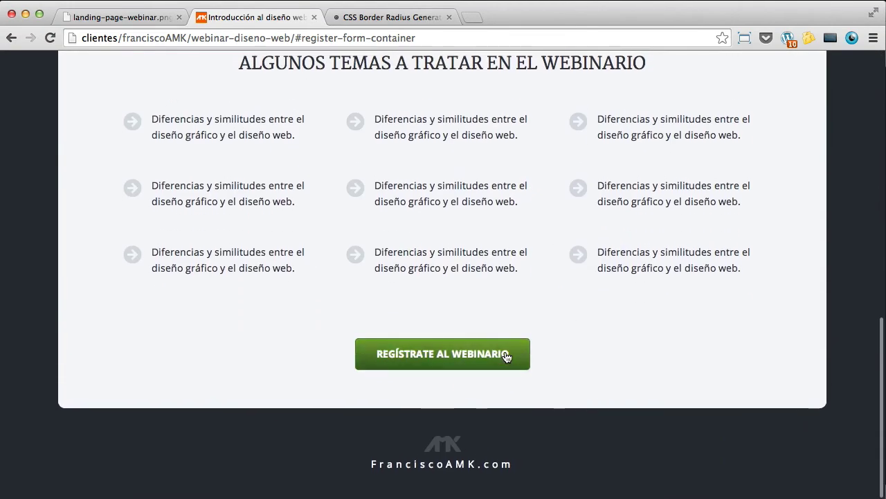
{"action": "scroll", "coordinate": [506, 357], "scroll_direction": "up", "scroll_amount": 7}
{"action": "scroll", "coordinate": [499, 316], "scroll_direction": "up", "scroll_amount": 3}
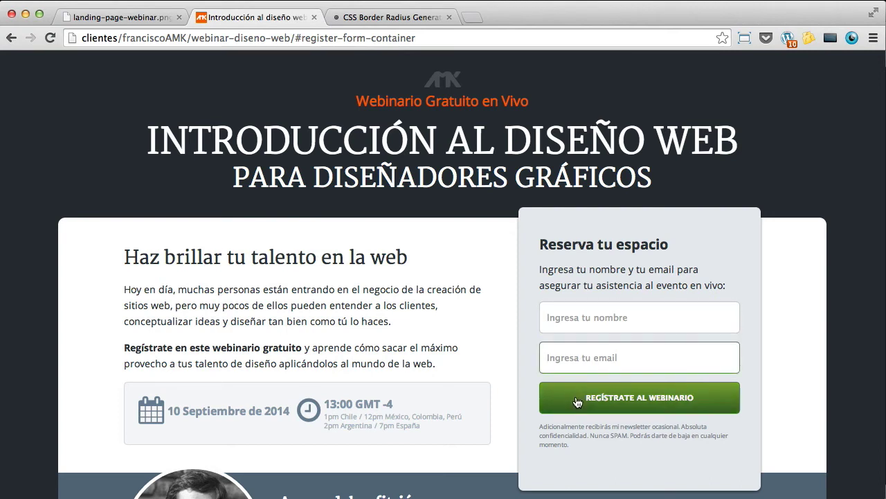
{"action": "scroll", "coordinate": [567, 365], "scroll_direction": "down", "scroll_amount": 3}
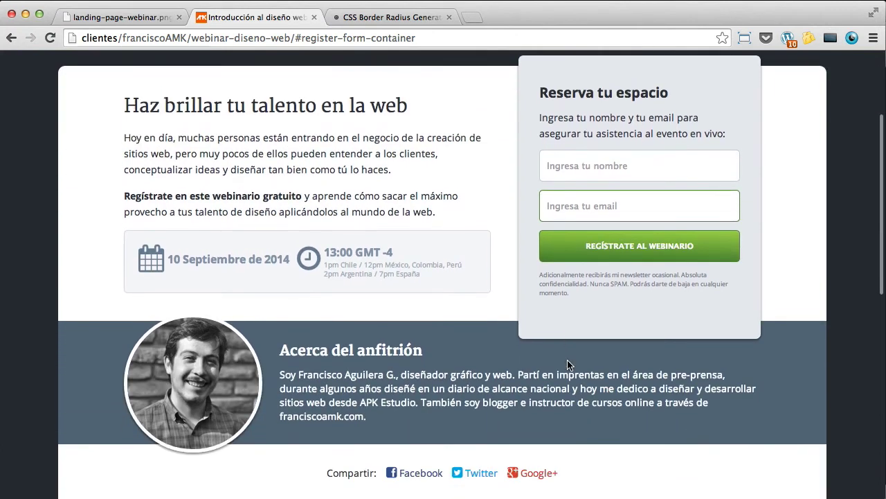
{"action": "scroll", "coordinate": [540, 343], "scroll_direction": "up", "scroll_amount": 4}
{"action": "left_click", "coordinate": [360, 37]}
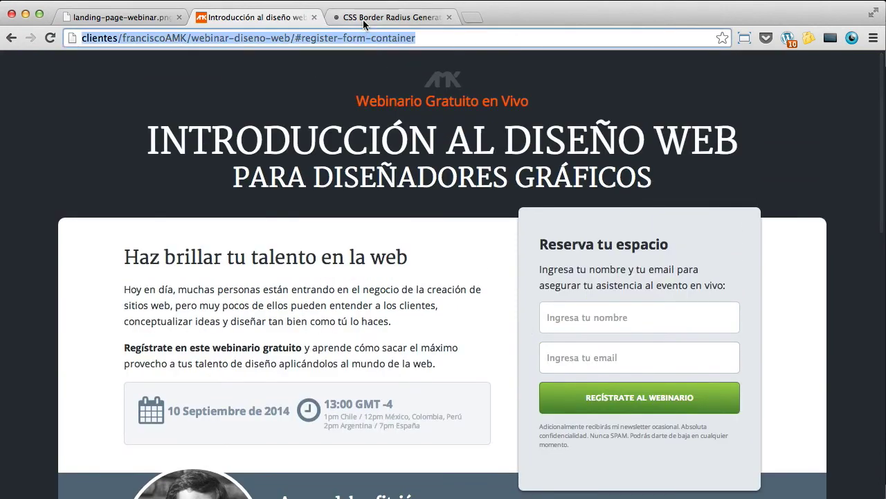
{"action": "left_click", "coordinate": [363, 19]}
Step: Load correomasivo.apkestudio.com in the CSS Border Radius tab to reach the campaign dashboard
{"action": "left_click", "coordinate": [356, 40]}
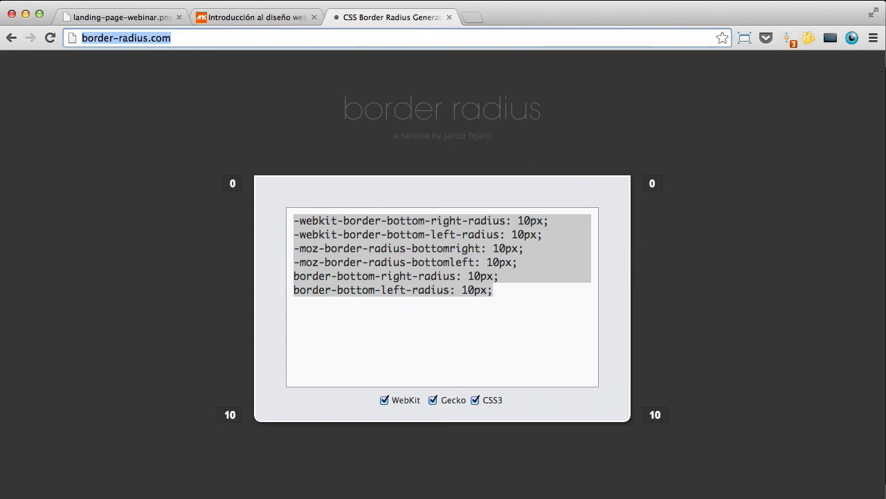
{"action": "type", "text": "c"}
{"action": "key", "text": "Right"}
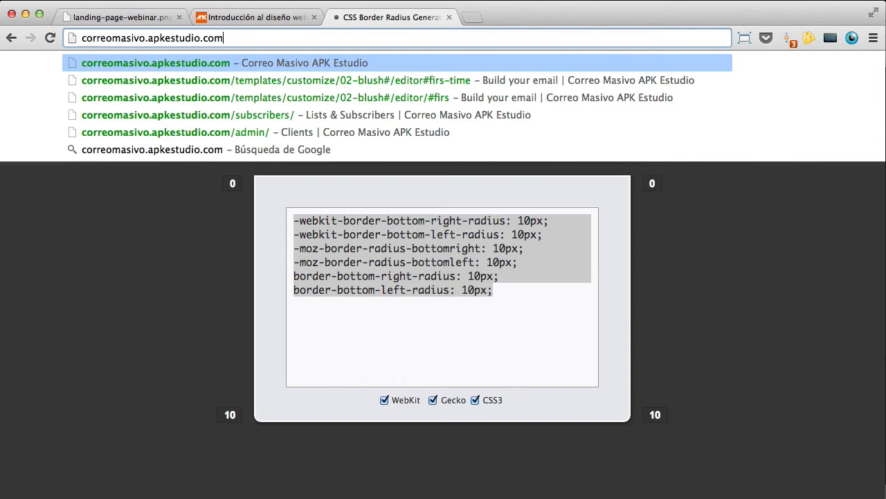
{"action": "key", "text": "Return"}
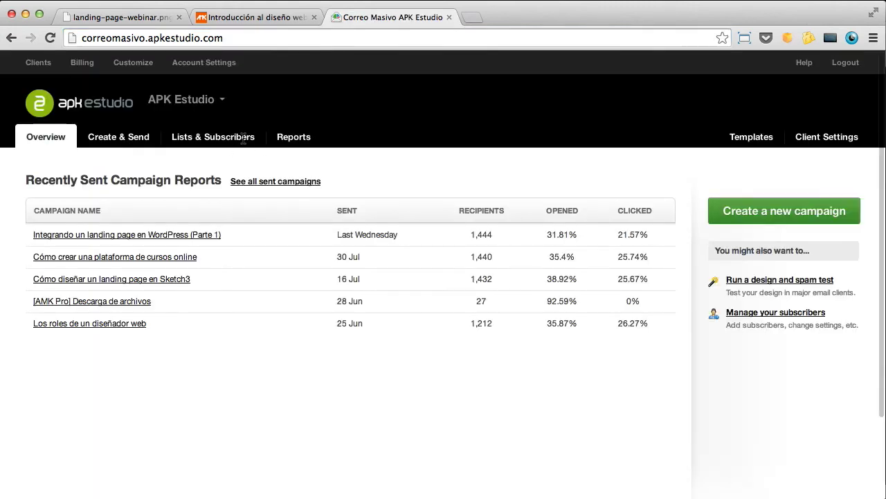
{"action": "left_click", "coordinate": [244, 137]}
Step: Open the 'FranciscoAMK - Interesados en webinar diseño' list from Lists & Subscribers
{"action": "scroll", "coordinate": [311, 159], "scroll_direction": "down", "scroll_amount": 5}
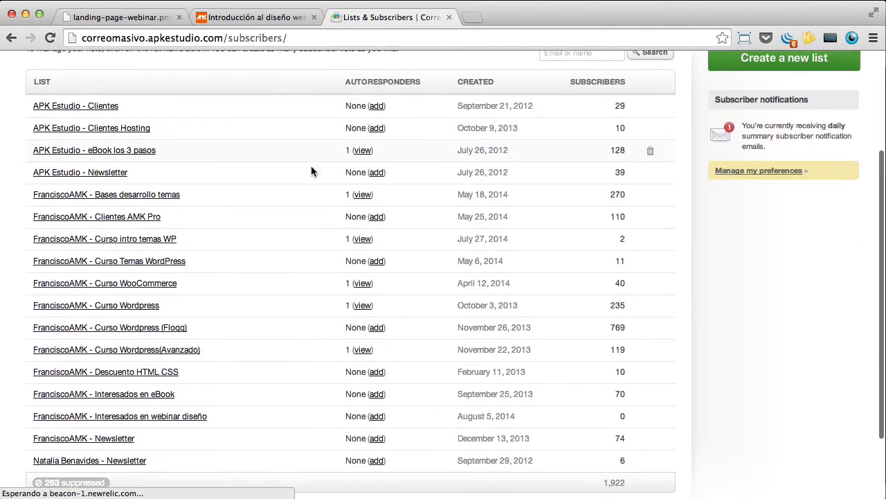
{"action": "scroll", "coordinate": [311, 167], "scroll_direction": "down", "scroll_amount": 1}
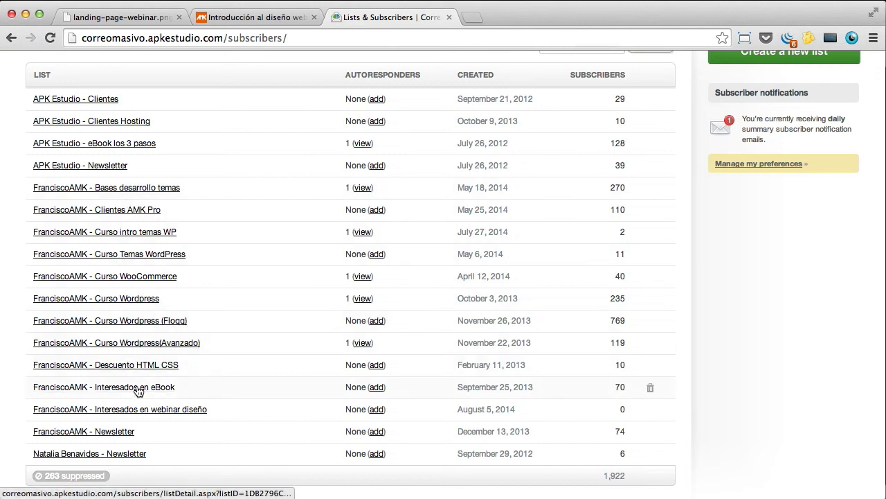
{"action": "left_click", "coordinate": [152, 410]}
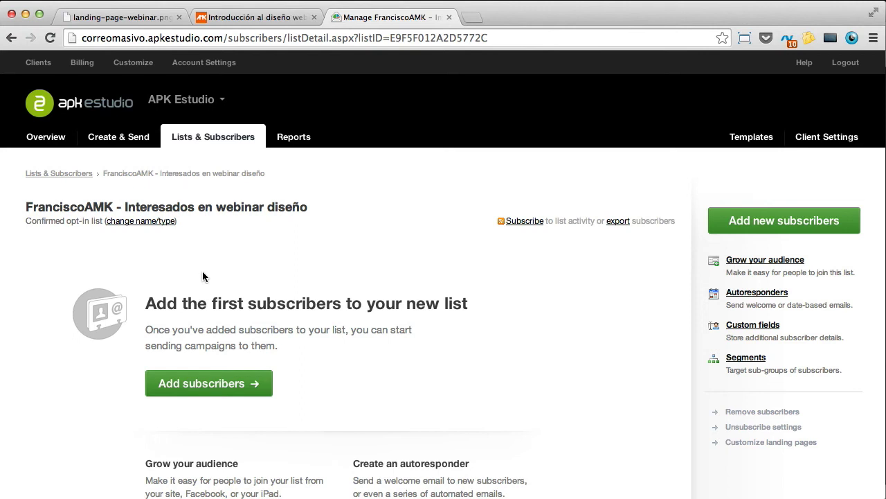
{"action": "scroll", "coordinate": [257, 268], "scroll_direction": "down", "scroll_amount": 3}
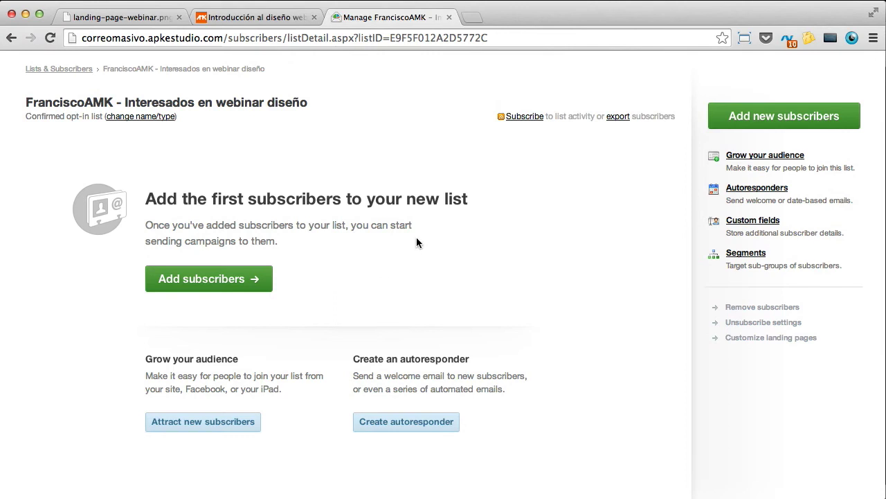
Step: Copy the list's default success page URL and preview it in a new tab
{"action": "left_click", "coordinate": [745, 339]}
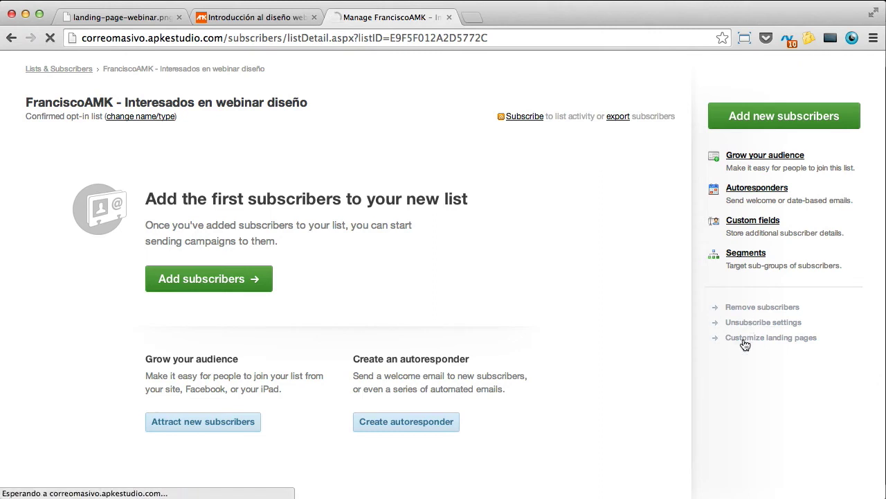
{"action": "scroll", "coordinate": [221, 275], "scroll_direction": "down", "scroll_amount": 2}
{"action": "left_click", "coordinate": [294, 266]}
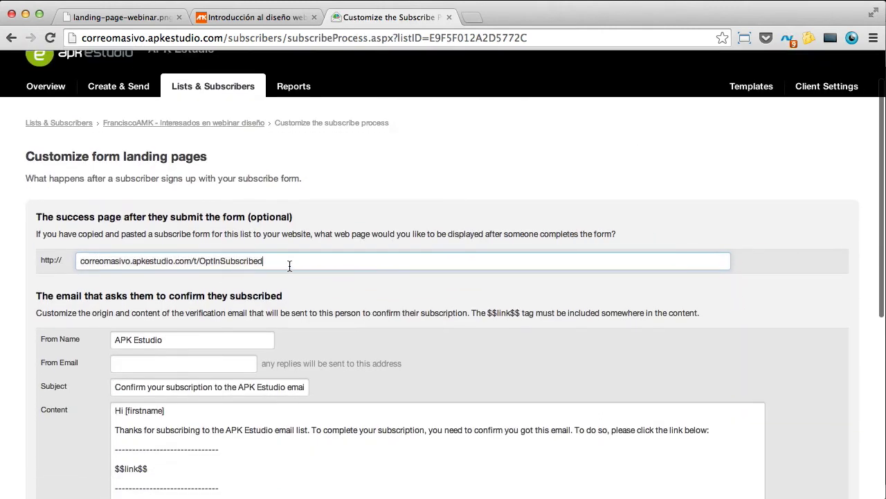
{"action": "left_click_drag", "start_coordinate": [283, 260], "coordinate": [74, 254]}
{"action": "key", "text": "super+c"}
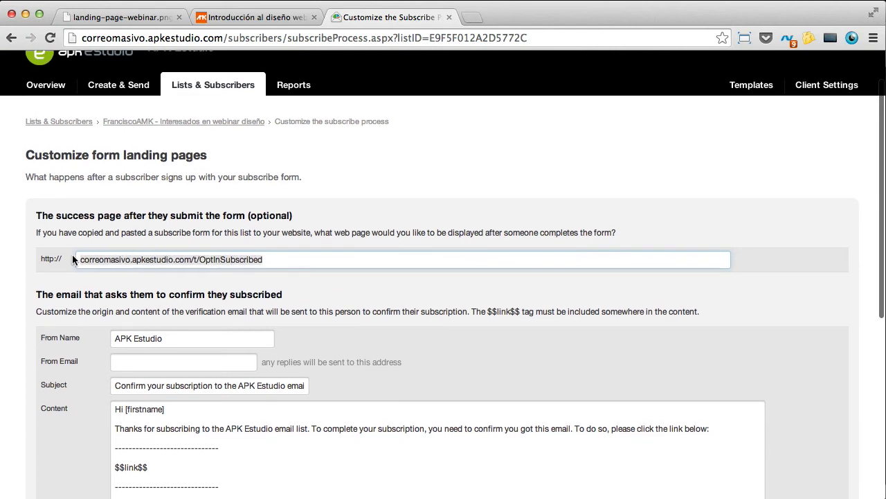
{"action": "scroll", "coordinate": [64, 254], "scroll_direction": "down", "scroll_amount": 1}
{"action": "left_click", "coordinate": [471, 16]}
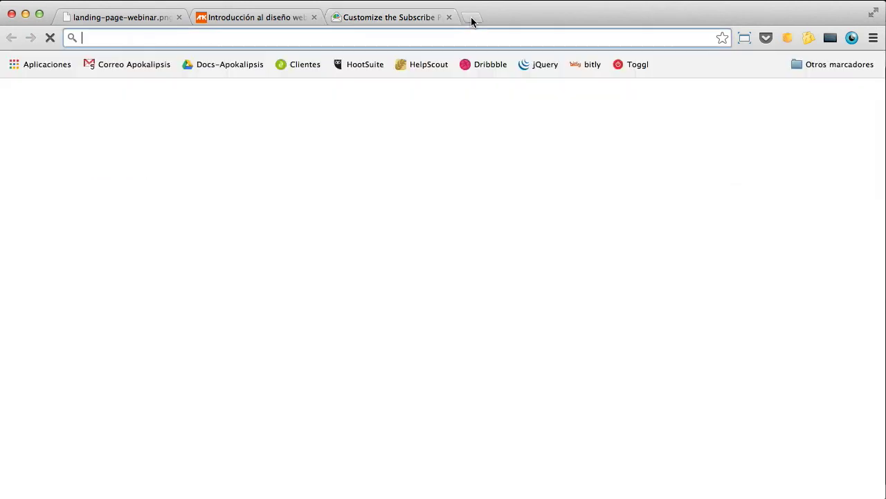
{"action": "key", "text": "super+v"}
{"action": "key", "text": "Return"}
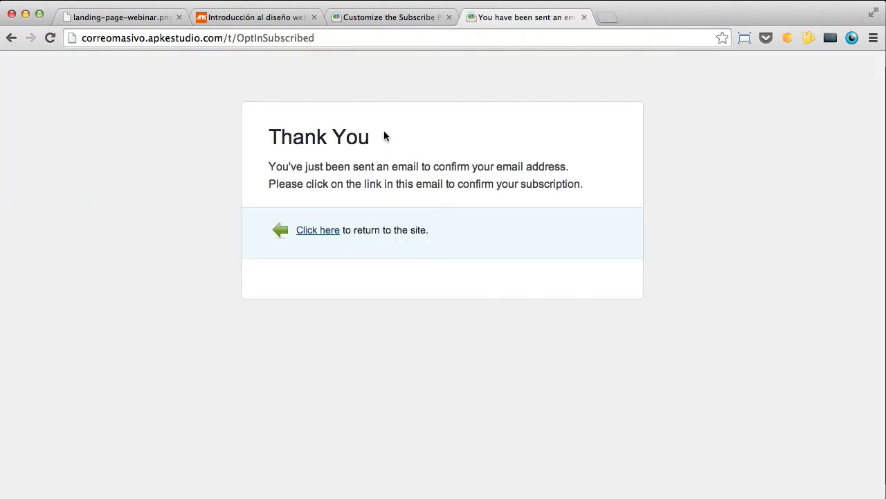
Step: Load franciscoamk.com/confirma in that tab to show the Confirma tu email page
{"action": "left_click_drag", "start_coordinate": [384, 136], "coordinate": [258, 135]}
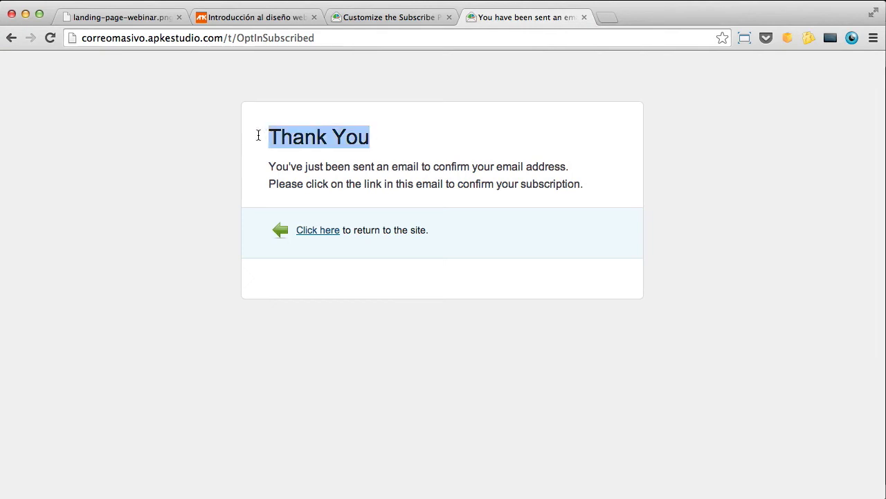
{"action": "left_click", "coordinate": [408, 32]}
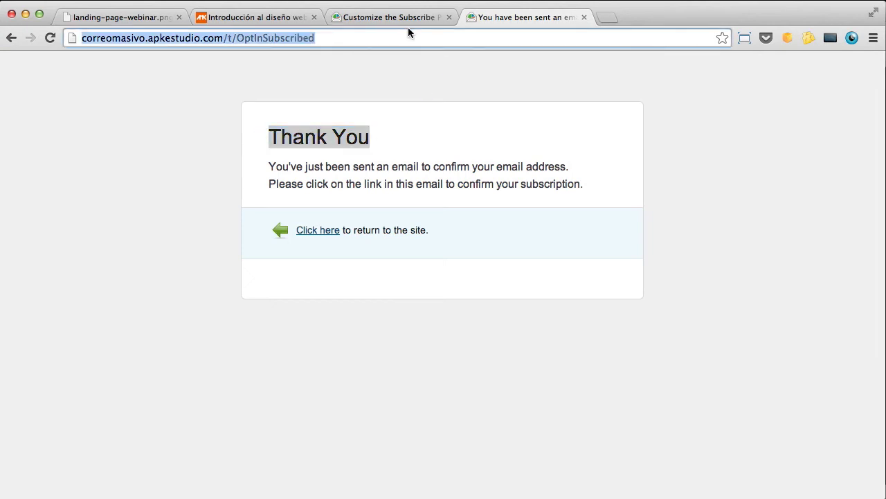
{"action": "type", "text": "franciscoamk.com"}
{"action": "key", "text": "Right"}
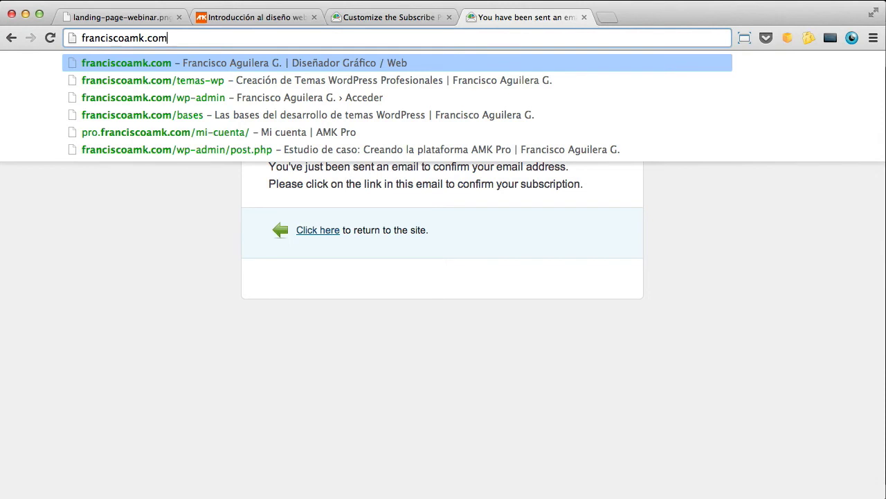
{"action": "type", "text": "/"}
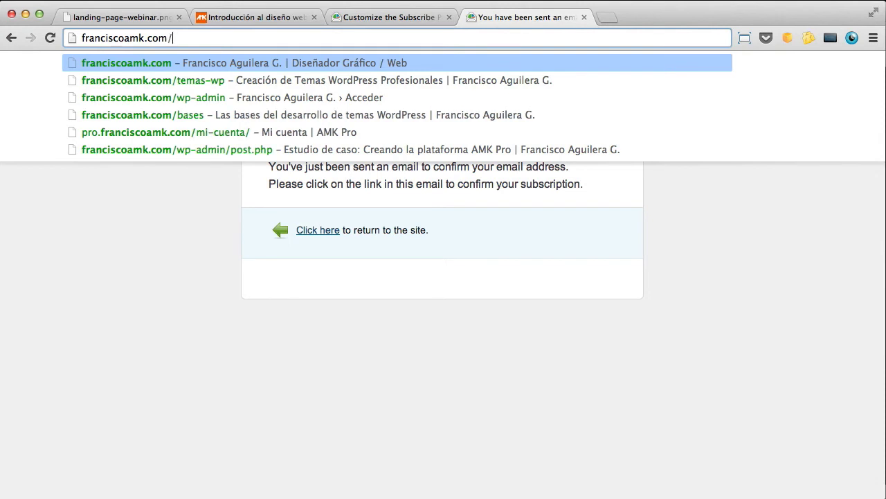
{"action": "type", "text": "confirma"}
{"action": "key", "text": "Return"}
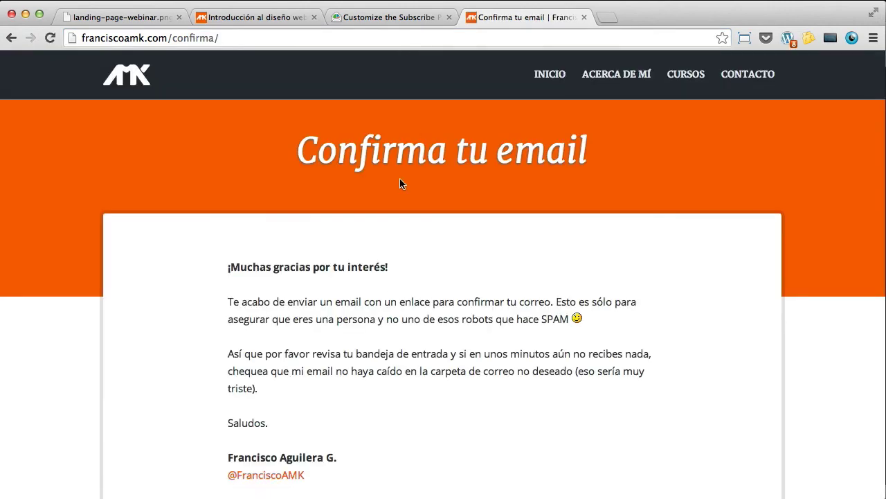
{"action": "scroll", "coordinate": [379, 292], "scroll_direction": "down", "scroll_amount": 3}
{"action": "scroll", "coordinate": [379, 293], "scroll_direction": "up", "scroll_amount": 2}
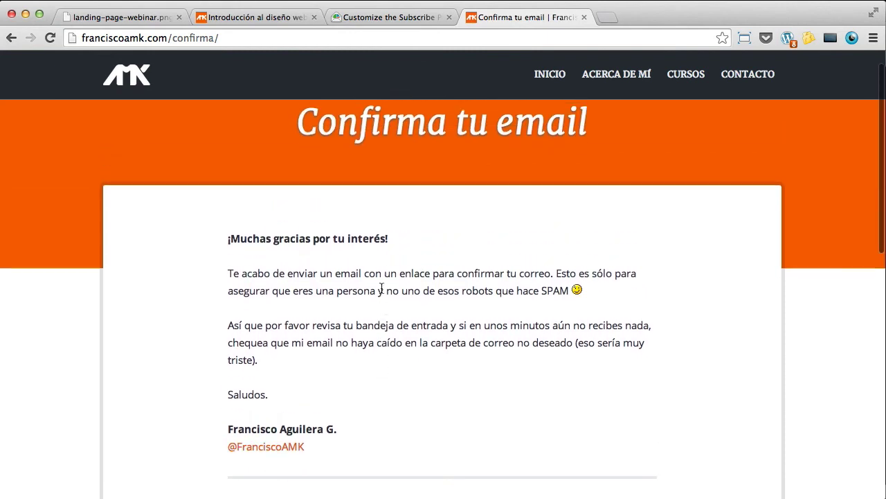
{"action": "scroll", "coordinate": [347, 362], "scroll_direction": "down", "scroll_amount": 1}
{"action": "scroll", "coordinate": [344, 362], "scroll_direction": "up", "scroll_amount": 2}
{"action": "left_click", "coordinate": [230, 40]}
{"action": "key", "text": "super+c"}
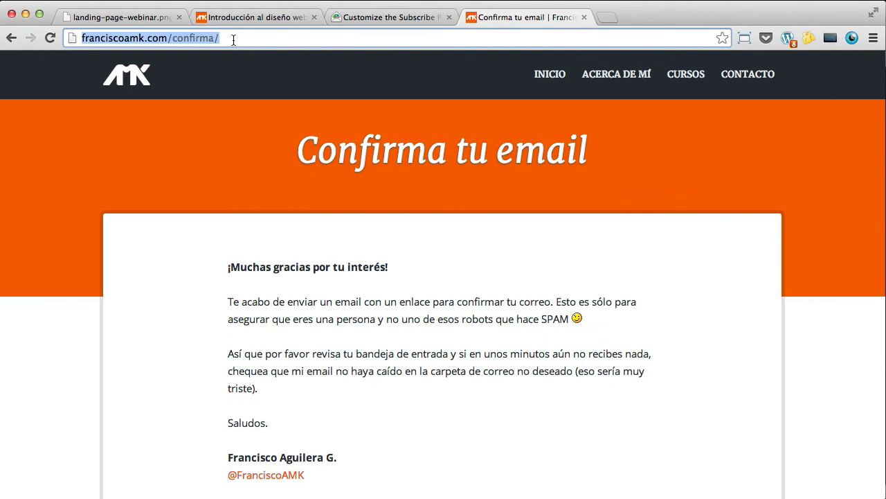
{"action": "left_click", "coordinate": [362, 18]}
{"action": "left_click", "coordinate": [294, 253]}
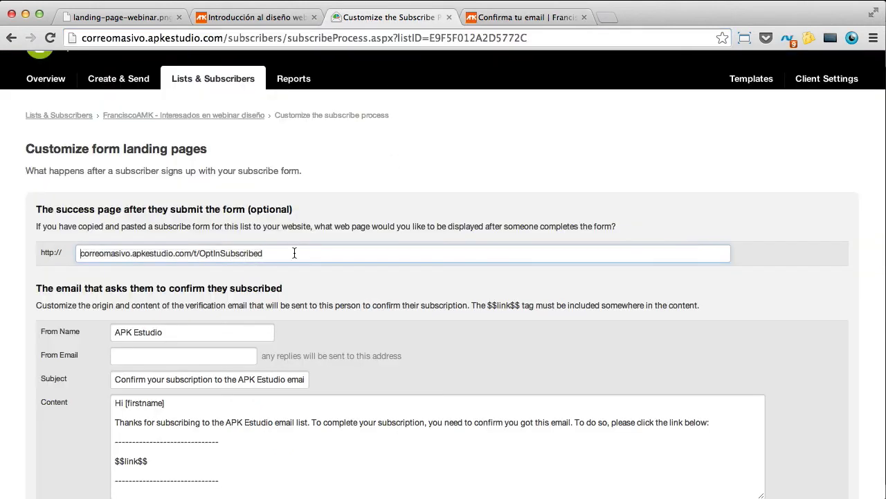
{"action": "key", "text": "super+a"}
{"action": "key", "text": "super+v"}
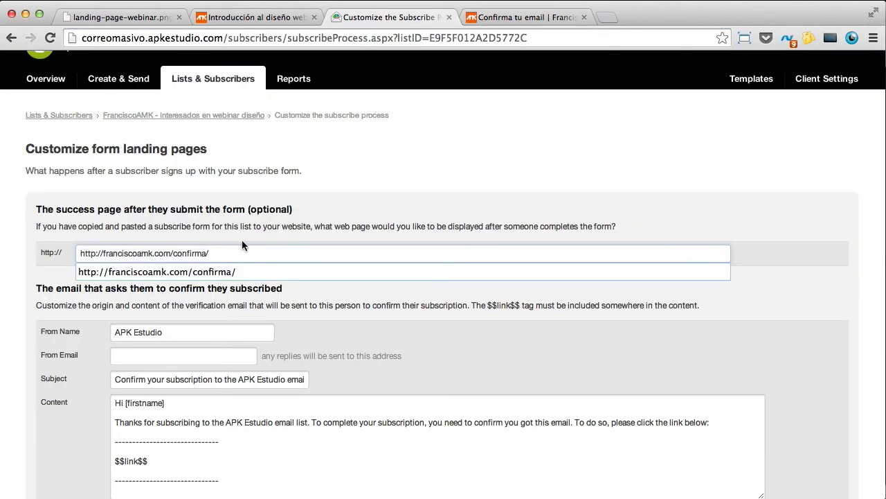
{"action": "left_click", "coordinate": [289, 233]}
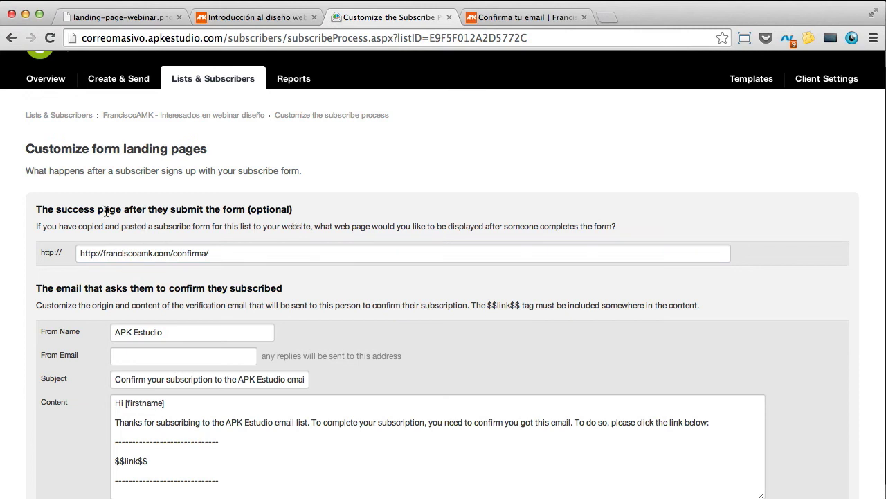
{"action": "left_click", "coordinate": [226, 259]}
{"action": "left_click", "coordinate": [250, 231]}
Step: Review the confirmation email settings and open Create & Send in a background tab
{"action": "scroll", "coordinate": [267, 235], "scroll_direction": "down", "scroll_amount": 1}
{"action": "scroll", "coordinate": [267, 235], "scroll_direction": "down", "scroll_amount": 1}
{"action": "triple_click", "coordinate": [169, 239]}
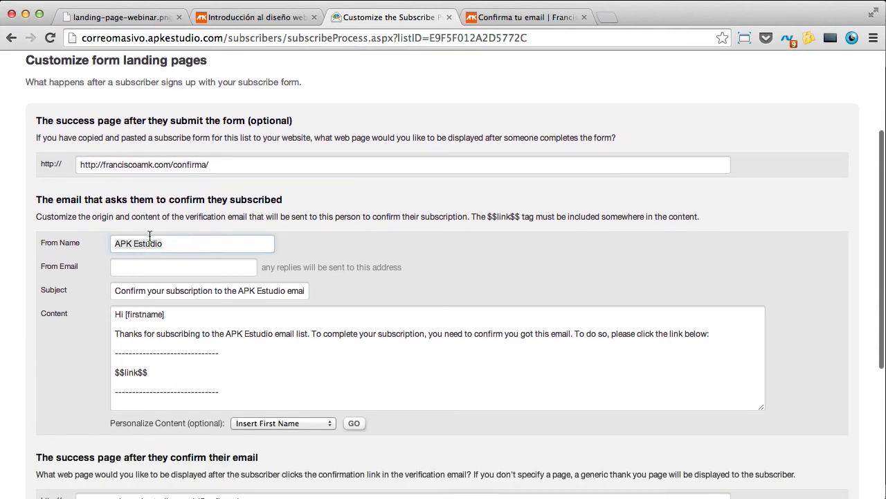
{"action": "left_click_drag", "start_coordinate": [236, 394], "coordinate": [104, 303]}
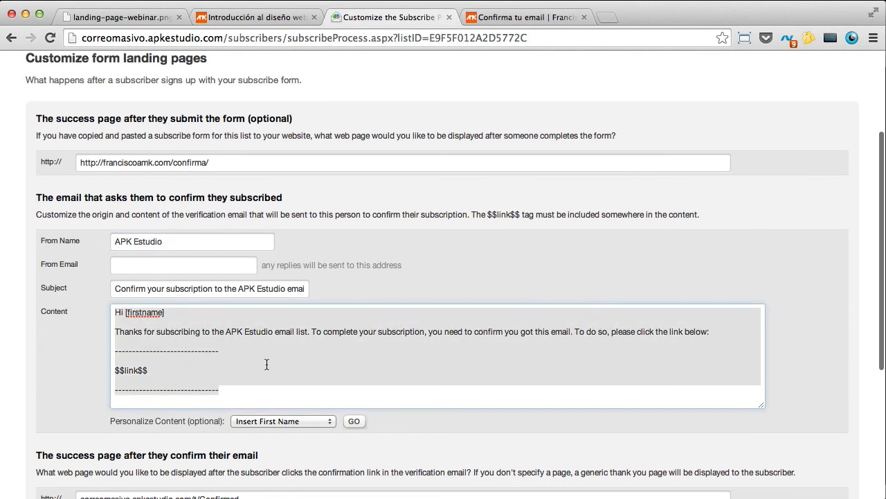
{"action": "scroll", "coordinate": [267, 364], "scroll_direction": "down", "scroll_amount": 3}
{"action": "scroll", "coordinate": [265, 356], "scroll_direction": "up", "scroll_amount": 2}
{"action": "scroll", "coordinate": [265, 356], "scroll_direction": "up", "scroll_amount": 2}
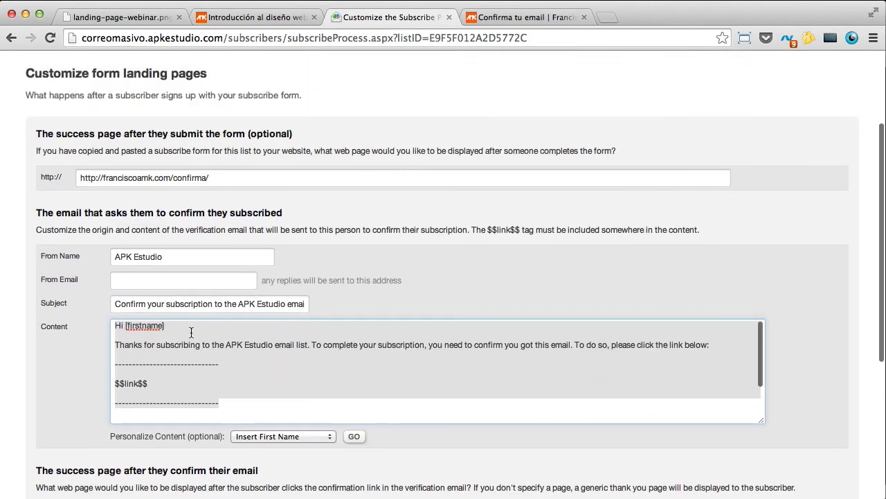
{"action": "left_click", "coordinate": [187, 333]}
{"action": "scroll", "coordinate": [222, 164], "scroll_direction": "up", "scroll_amount": 2}
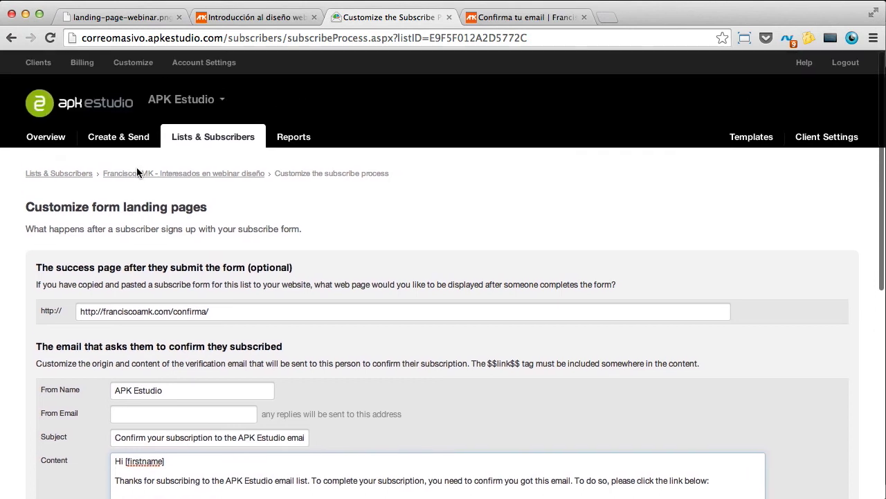
{"action": "left_click", "coordinate": [128, 143], "text": "super"}
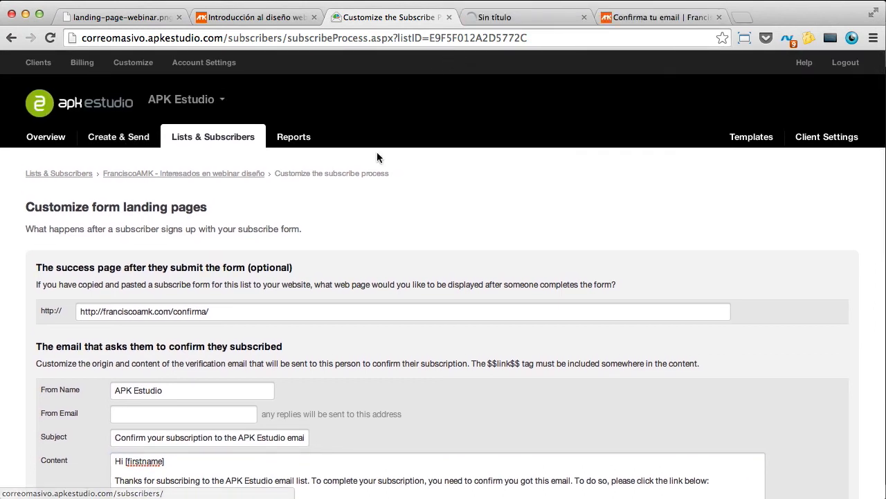
{"action": "scroll", "coordinate": [310, 239], "scroll_direction": "down", "scroll_amount": 3}
{"action": "scroll", "coordinate": [312, 242], "scroll_direction": "down", "scroll_amount": 2}
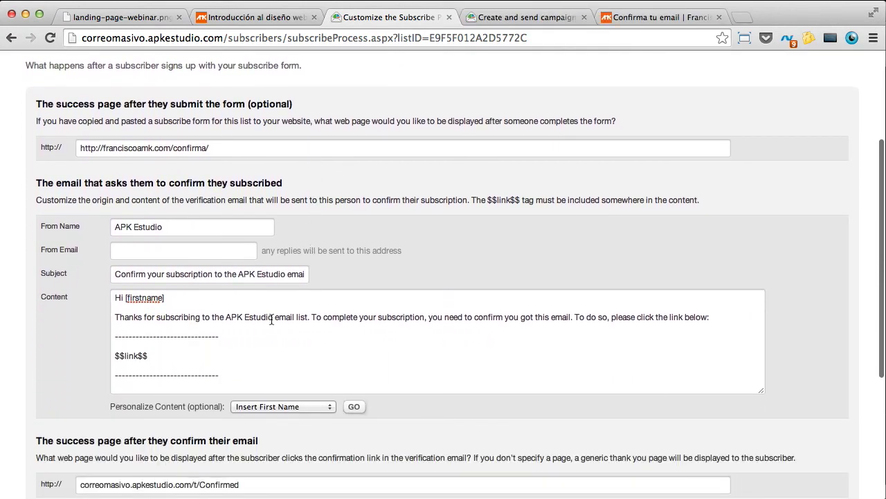
Step: Switch to the new tab and load the Lists & Subscribers overview
{"action": "left_click", "coordinate": [497, 17]}
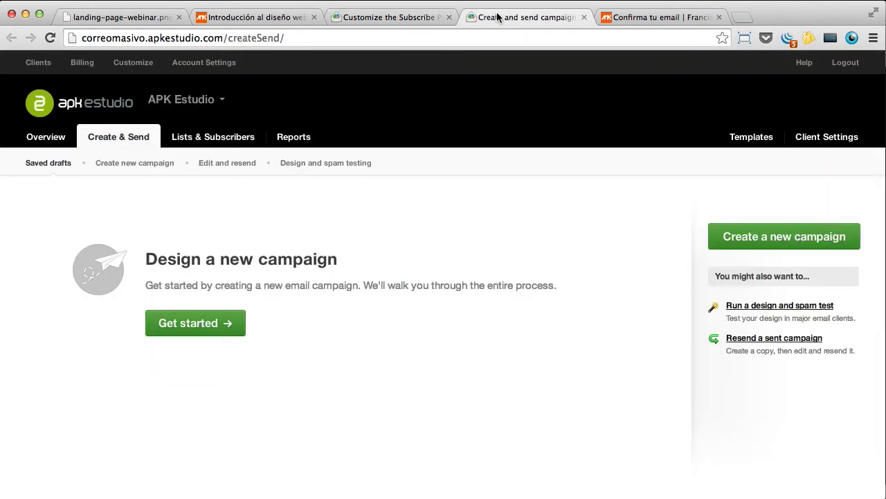
{"action": "left_click", "coordinate": [236, 138]}
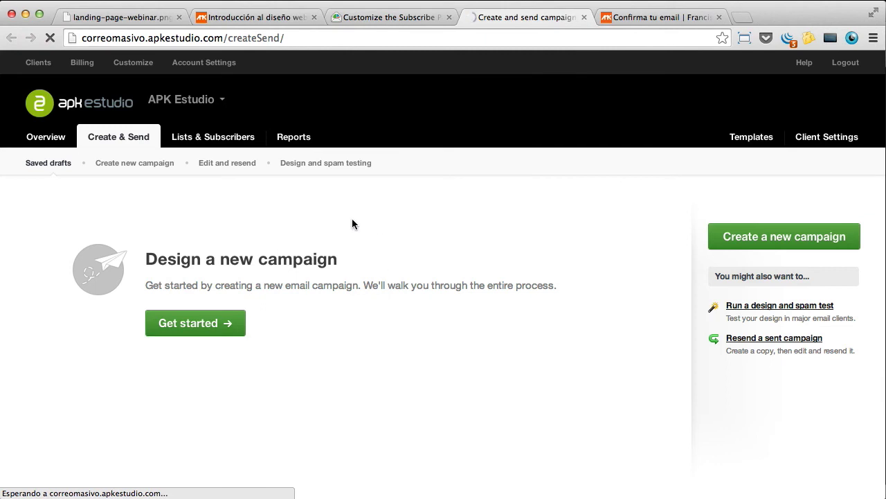
{"action": "left_click", "coordinate": [228, 141]}
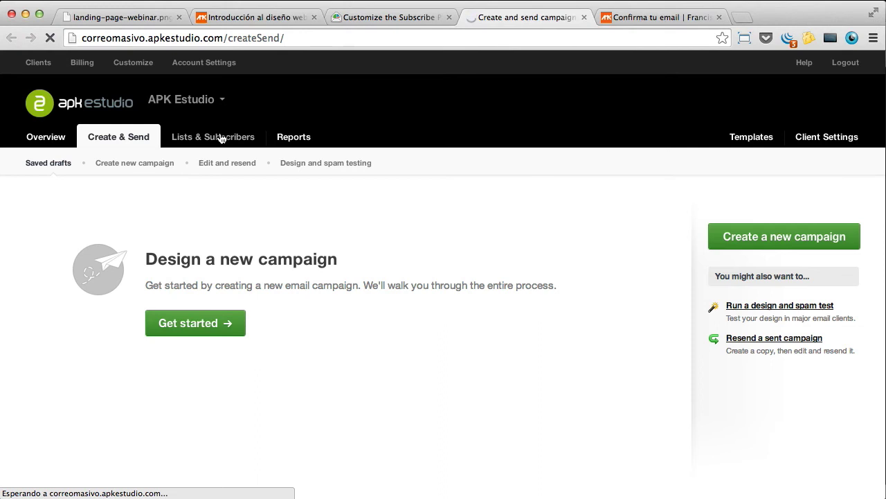
{"action": "left_click", "coordinate": [220, 141]}
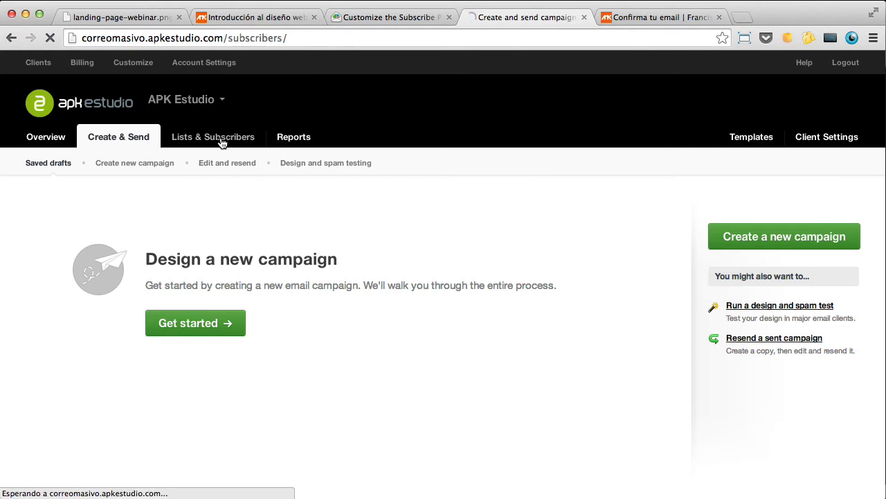
{"action": "scroll", "coordinate": [199, 285], "scroll_direction": "down", "scroll_amount": 3}
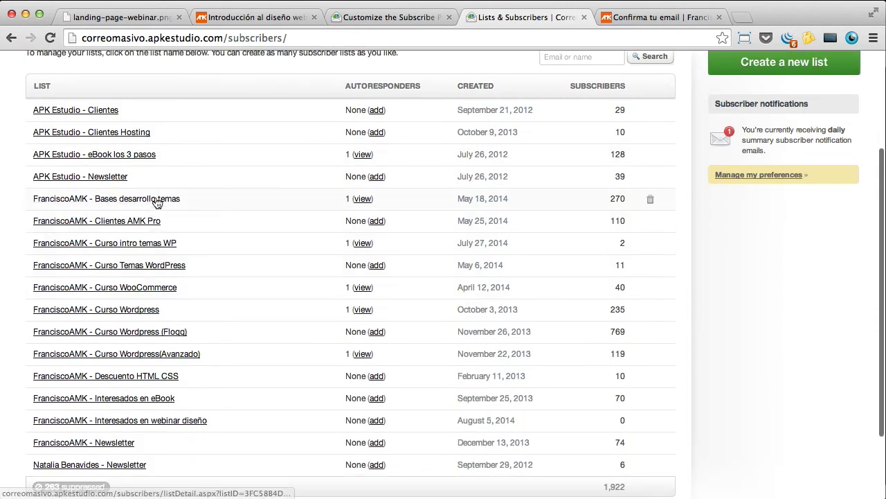
Step: Open the 'FranciscoAMK - Curso intro temas WP' list's landing page settings
{"action": "left_click", "coordinate": [158, 243]}
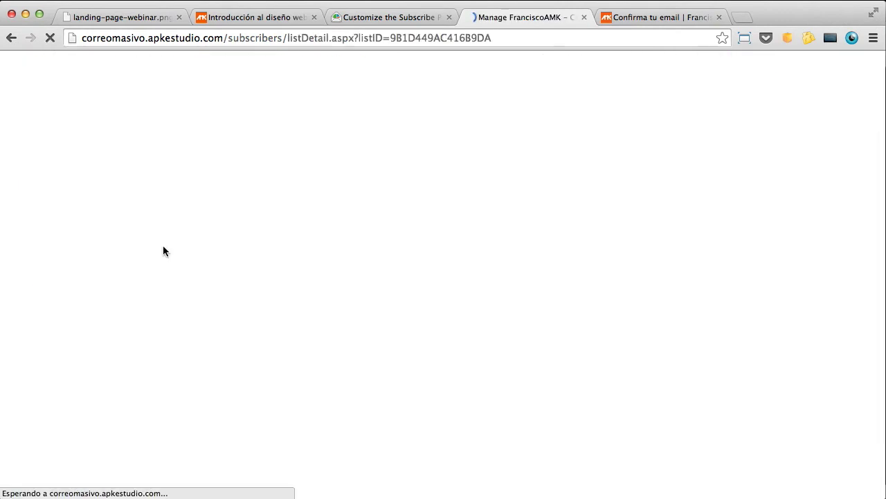
{"action": "scroll", "coordinate": [229, 291], "scroll_direction": "down", "scroll_amount": 5}
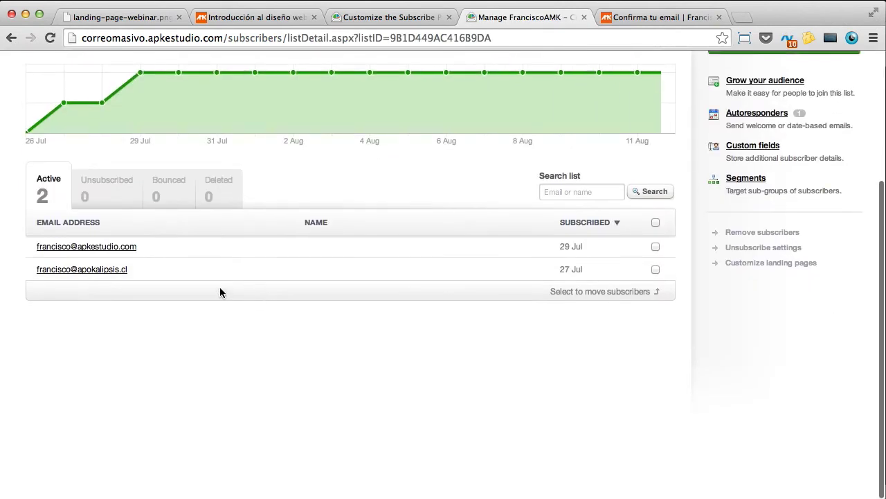
{"action": "scroll", "coordinate": [222, 290], "scroll_direction": "up", "scroll_amount": 2}
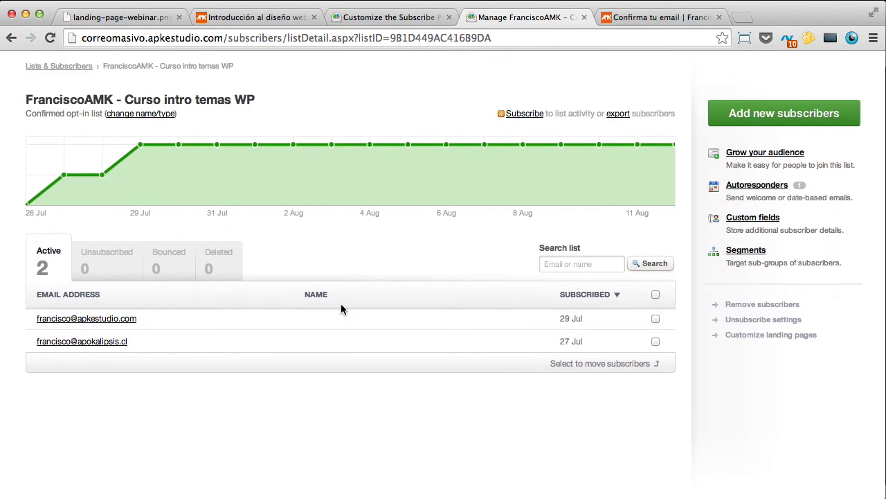
{"action": "scroll", "coordinate": [340, 304], "scroll_direction": "up", "scroll_amount": 2}
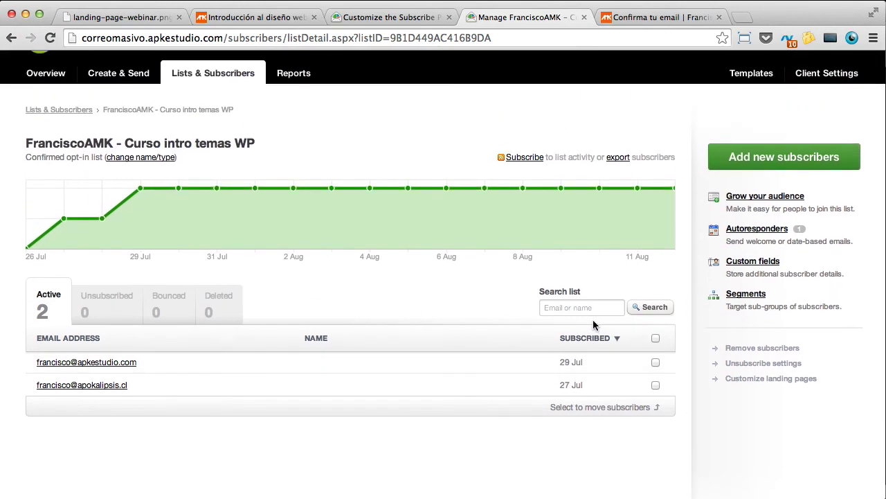
{"action": "left_click", "coordinate": [769, 379]}
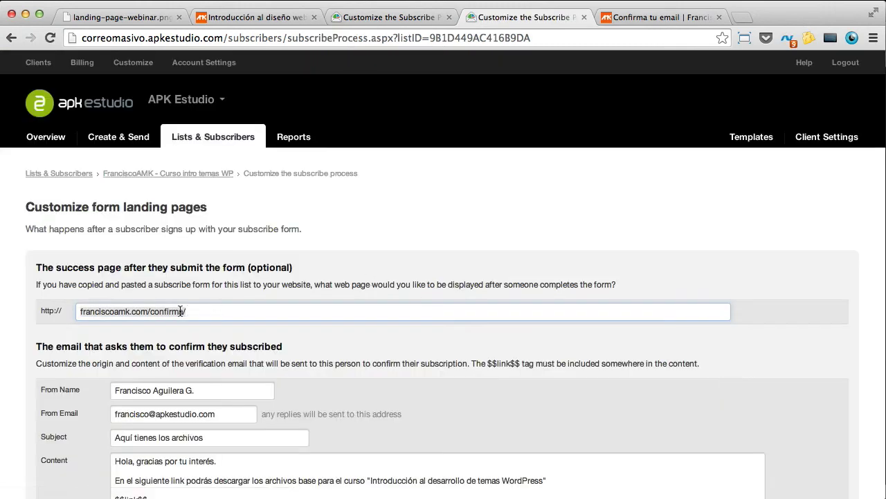
{"action": "left_click", "coordinate": [182, 311]}
{"action": "left_click", "coordinate": [239, 278]}
{"action": "scroll", "coordinate": [230, 280], "scroll_direction": "down", "scroll_amount": 1}
{"action": "scroll", "coordinate": [230, 280], "scroll_direction": "down", "scroll_amount": 3}
Step: Select and copy that list's Spanish verification email text
{"action": "left_click", "coordinate": [200, 209]}
{"action": "scroll", "coordinate": [226, 310], "scroll_direction": "down", "scroll_amount": 2}
{"action": "scroll", "coordinate": [226, 310], "scroll_direction": "down", "scroll_amount": 5}
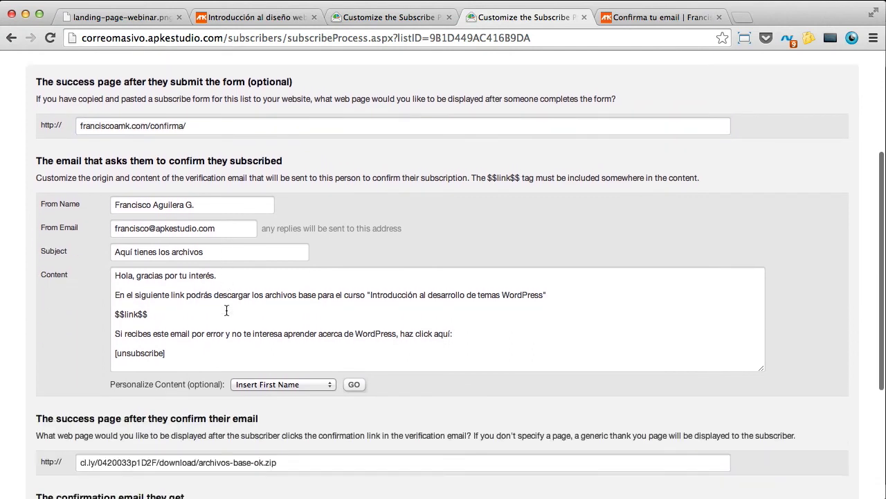
{"action": "left_click", "coordinate": [200, 253]}
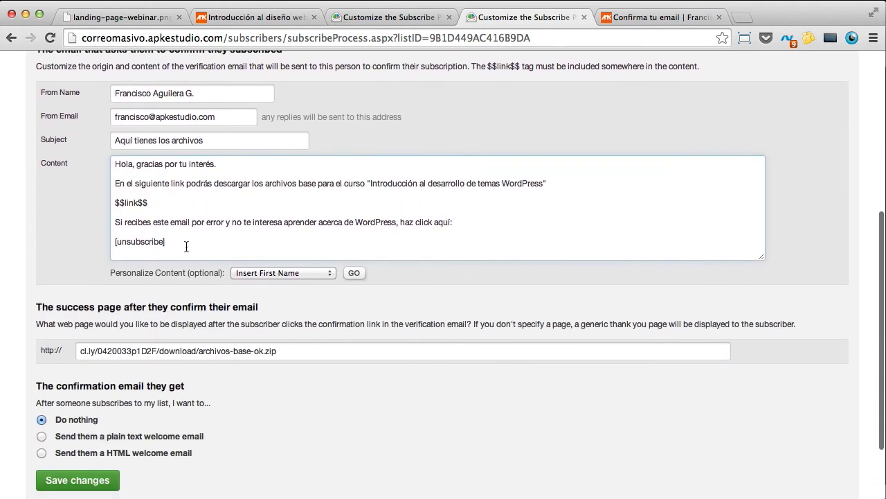
{"action": "left_click_drag", "start_coordinate": [189, 247], "coordinate": [114, 147]}
{"action": "key", "text": "ctrl+c"}
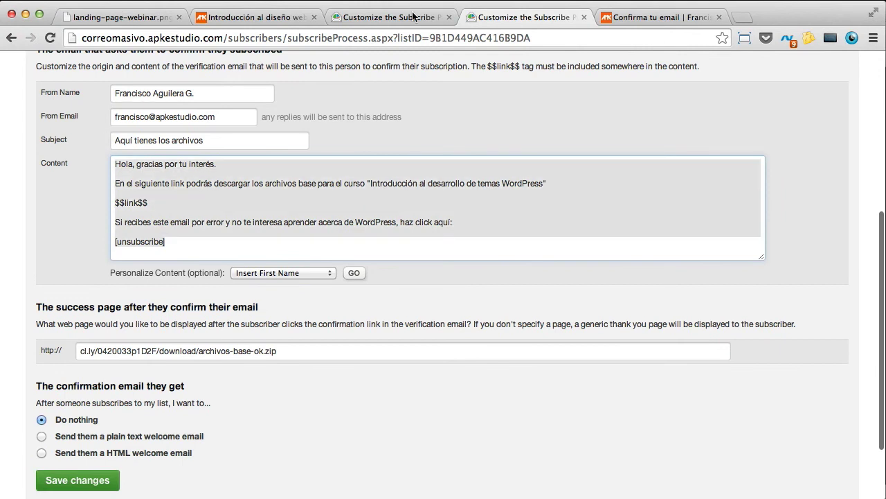
{"action": "left_click", "coordinate": [413, 3]}
Step: Replace the webinar list's English verification email content with the copied Spanish text
{"action": "left_click", "coordinate": [229, 357]}
{"action": "key", "text": "ctrl+a"}
{"action": "key", "text": "ctrl+v"}
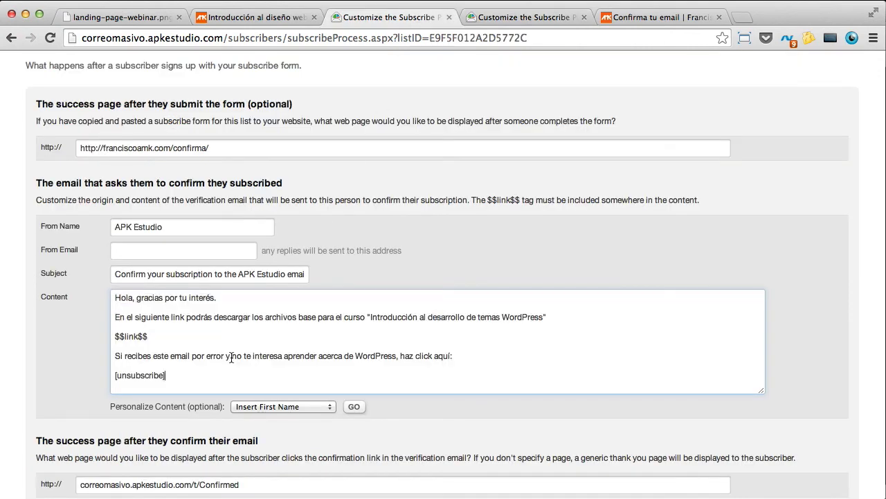
{"action": "scroll", "coordinate": [199, 339], "scroll_direction": "up", "scroll_amount": 2}
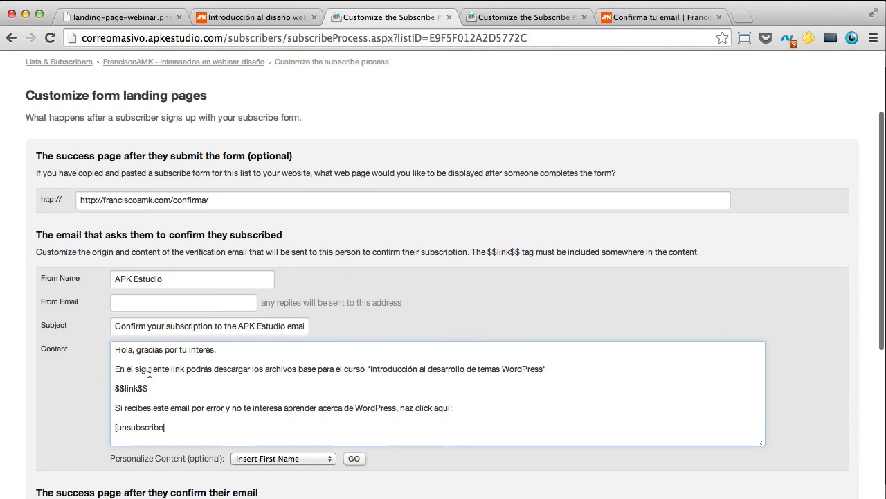
{"action": "scroll", "coordinate": [346, 374], "scroll_direction": "down", "scroll_amount": 3}
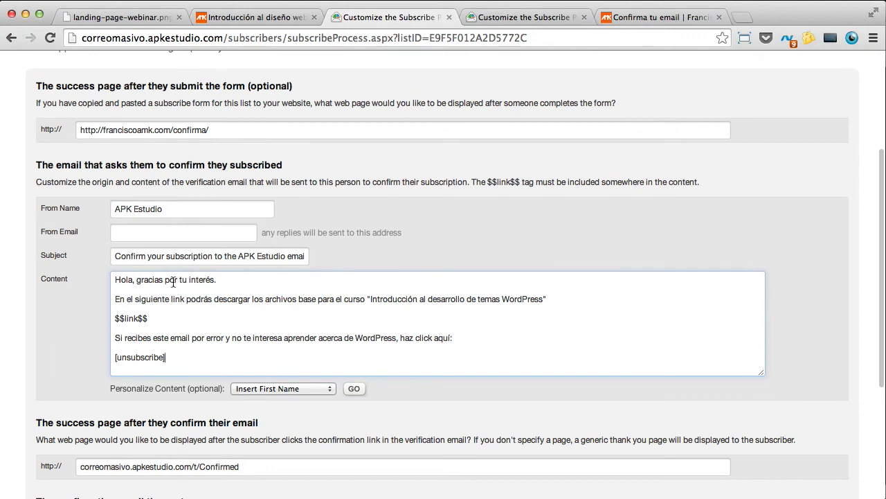
Step: Change 'descargar' to 'confirmar' and reword the line to 'tu asistencia al webinario gratuito'
{"action": "left_click_drag", "start_coordinate": [115, 299], "coordinate": [133, 300]}
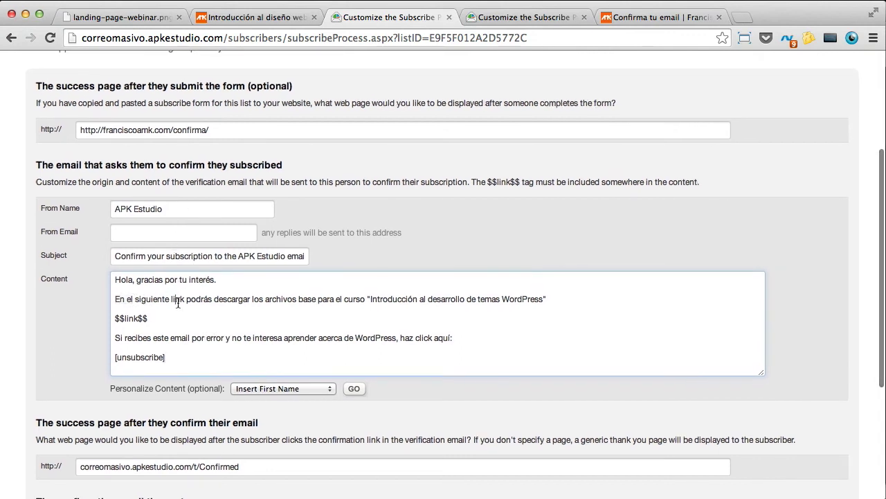
{"action": "left_click_drag", "start_coordinate": [214, 299], "coordinate": [249, 298]}
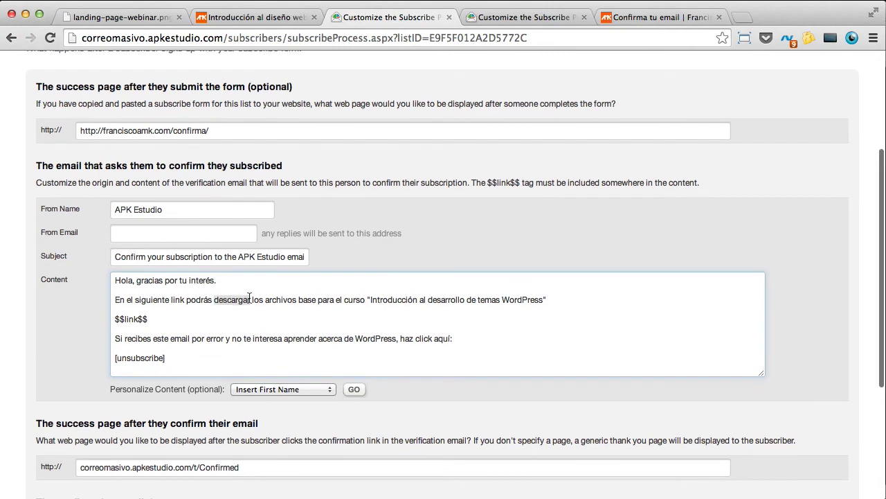
{"action": "type", "text": "confirmar"}
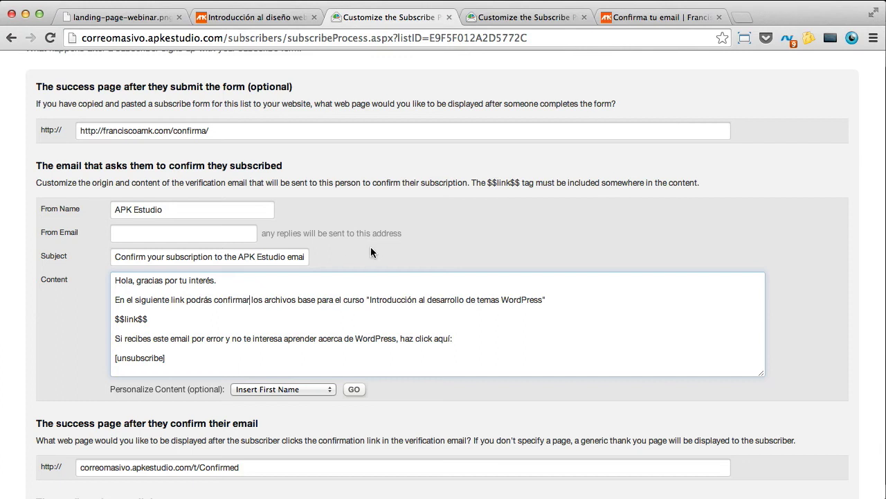
{"action": "left_click_drag", "start_coordinate": [252, 300], "coordinate": [550, 297]}
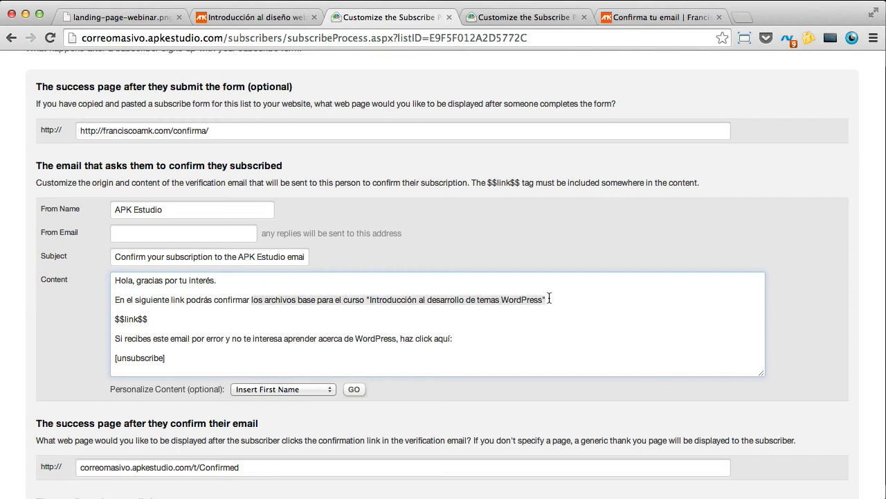
{"action": "key", "text": "BackSpace"}
{"action": "type", "text": "tu asistencia al"}
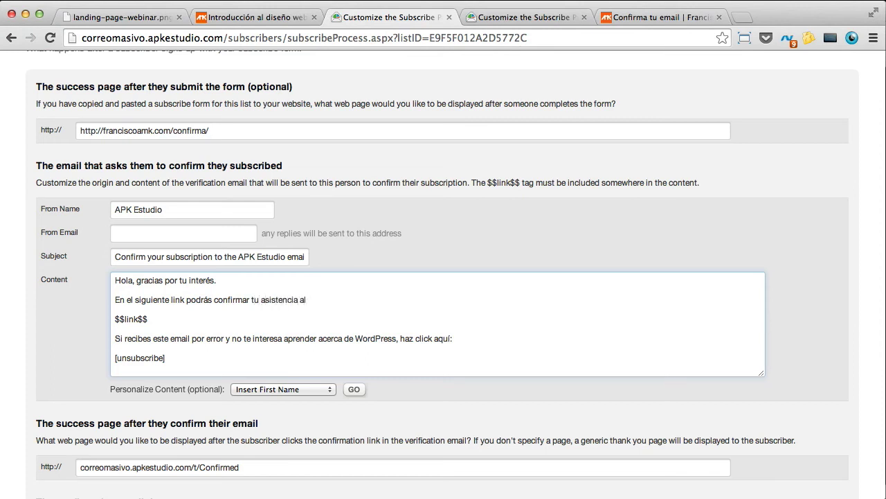
{"action": "key", "text": "BackSpace"}
{"action": "key", "text": "BackSpace"}
{"action": "type", "text": "webinario garratuito"}
{"action": "left_click", "coordinate": [257, 17]}
Step: Insert the quoted webinar title after 'gratuito' and join it onto one line
{"action": "left_click_drag", "start_coordinate": [665, 179], "coordinate": [139, 142]}
{"action": "key", "text": "super+c"}
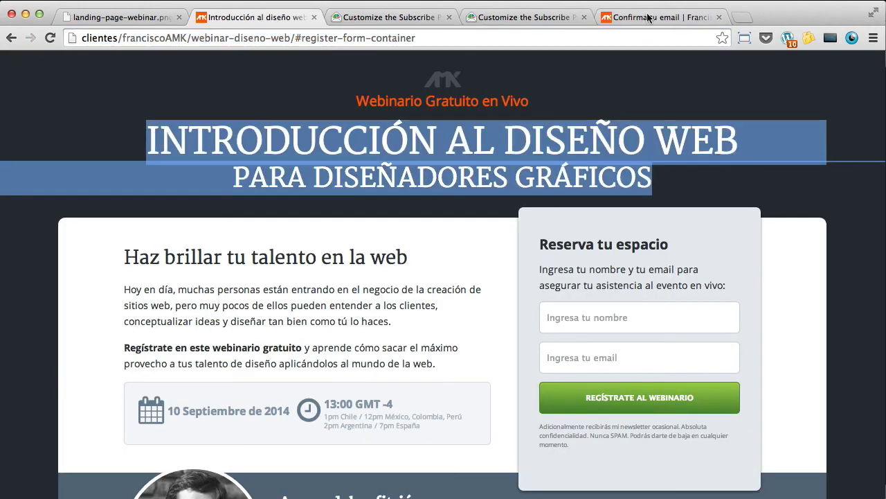
{"action": "left_click", "coordinate": [651, 18]}
{"action": "left_click", "coordinate": [502, 17]}
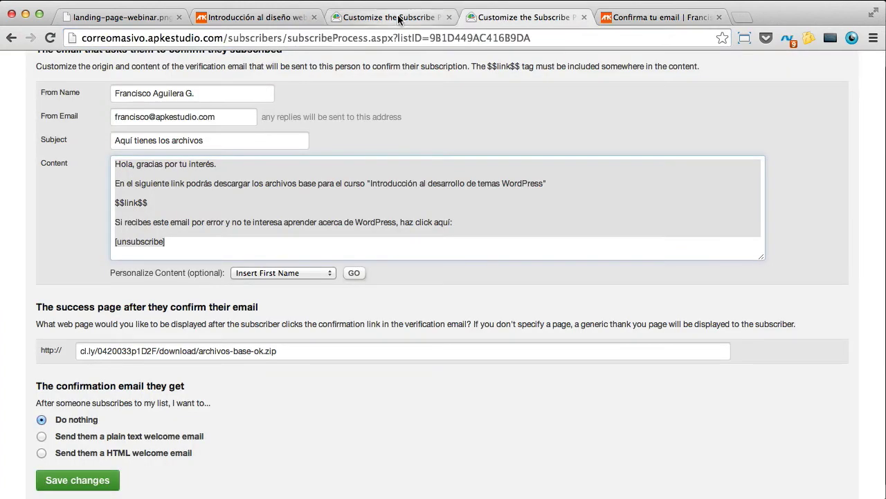
{"action": "left_click", "coordinate": [395, 17]}
{"action": "type", "text": "\"\""}
{"action": "key", "text": "Left"}
{"action": "key", "text": "super+v"}
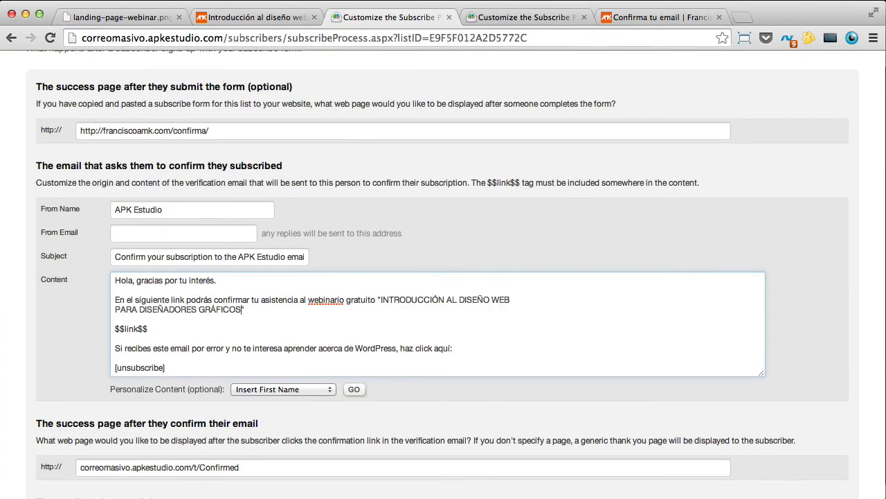
{"action": "left_click", "coordinate": [118, 309]}
{"action": "key", "text": "BackSpace"}
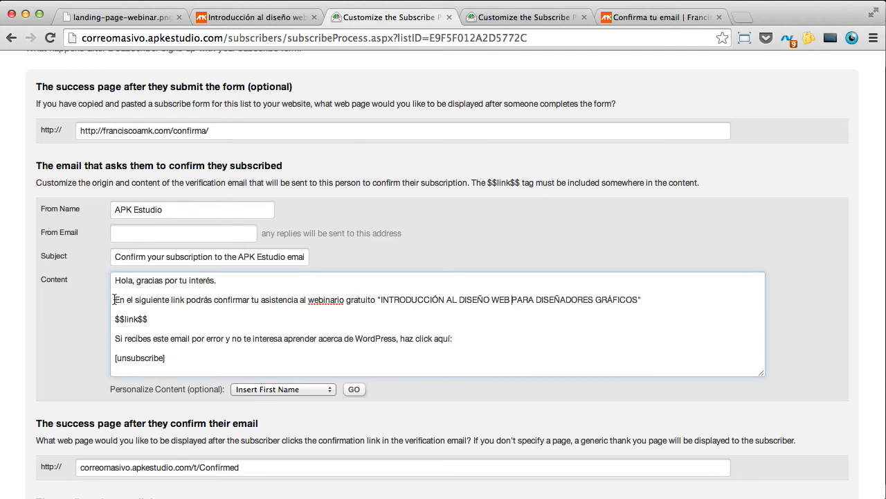
Step: Reword line two to 'Por favor haz click en el siguiente enlace para reservar tu espacio en el webinario', ending with a period
{"action": "left_click_drag", "start_coordinate": [115, 300], "coordinate": [219, 298]}
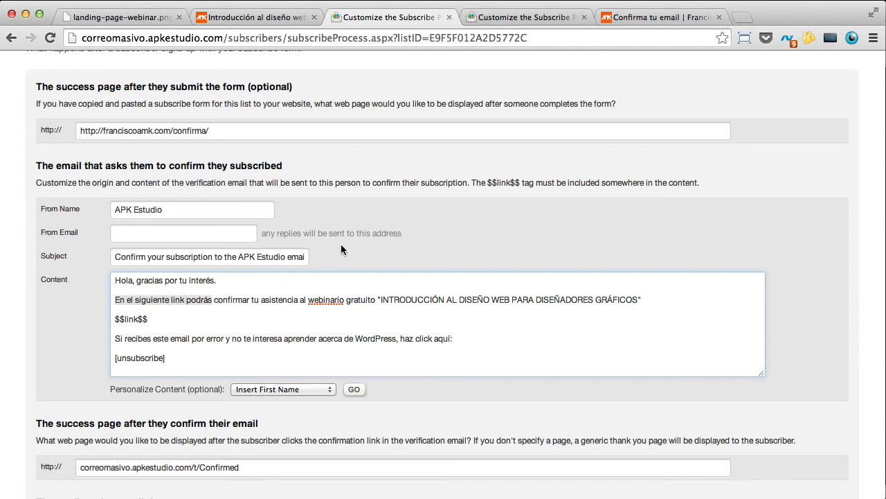
{"action": "type", "text": "Por fa"}
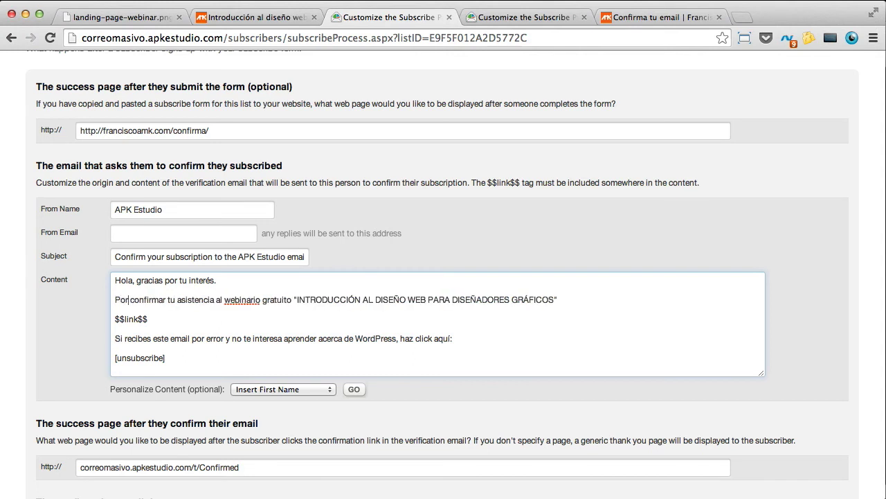
{"action": "type", "text": "vor haz cl"}
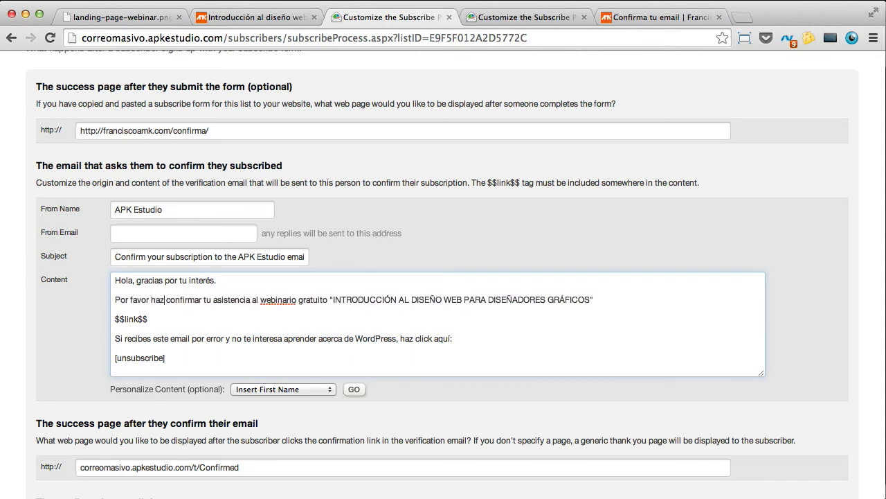
{"action": "type", "text": "ick en"}
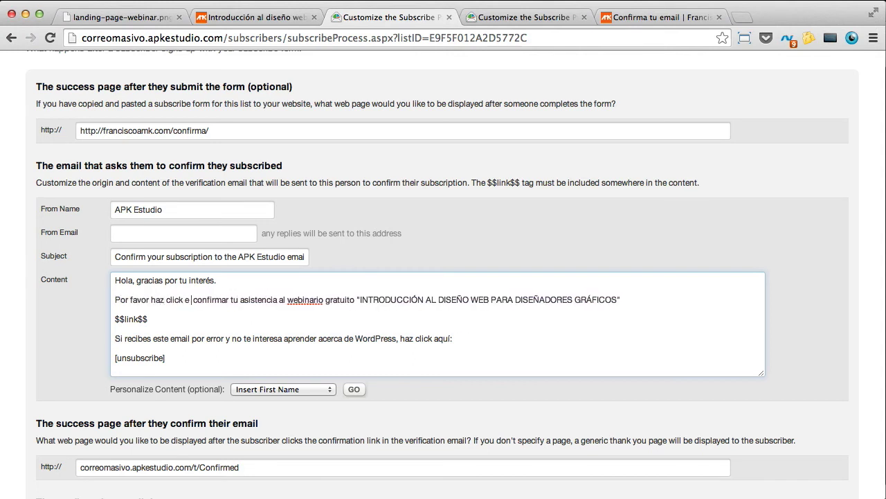
{"action": "type", "text": " el siguient"}
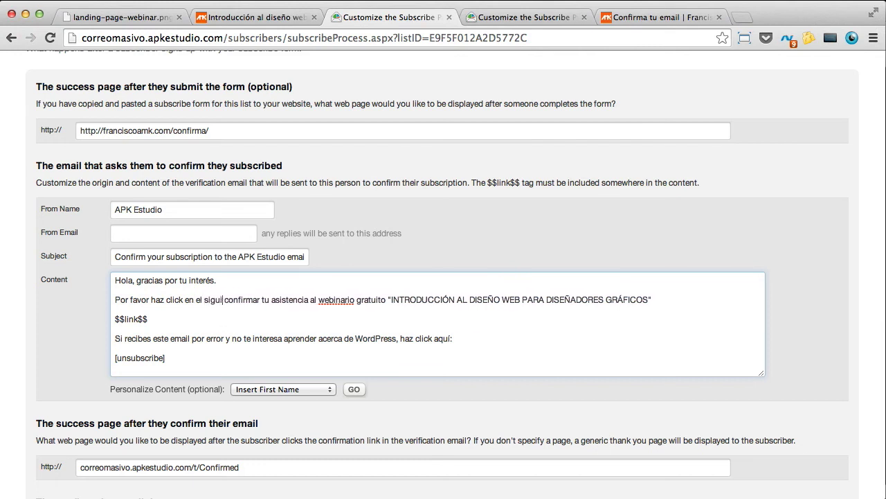
{"action": "type", "text": "e enlace"}
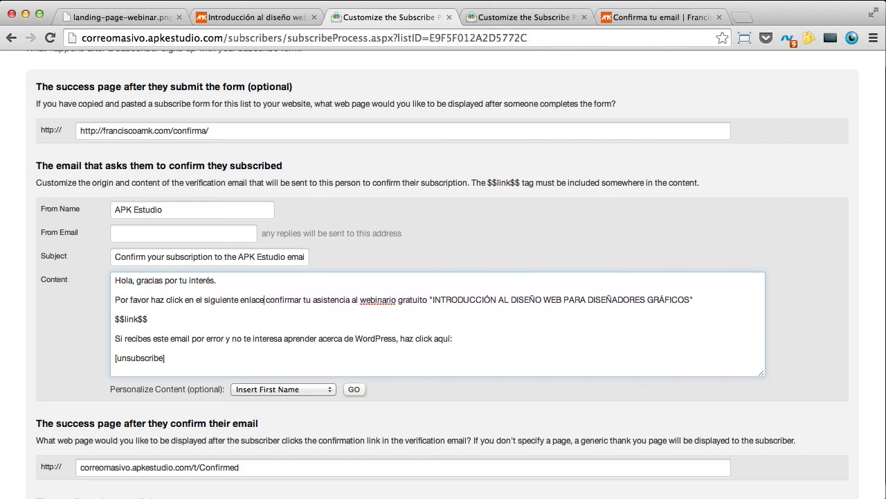
{"action": "type", "text": " para"}
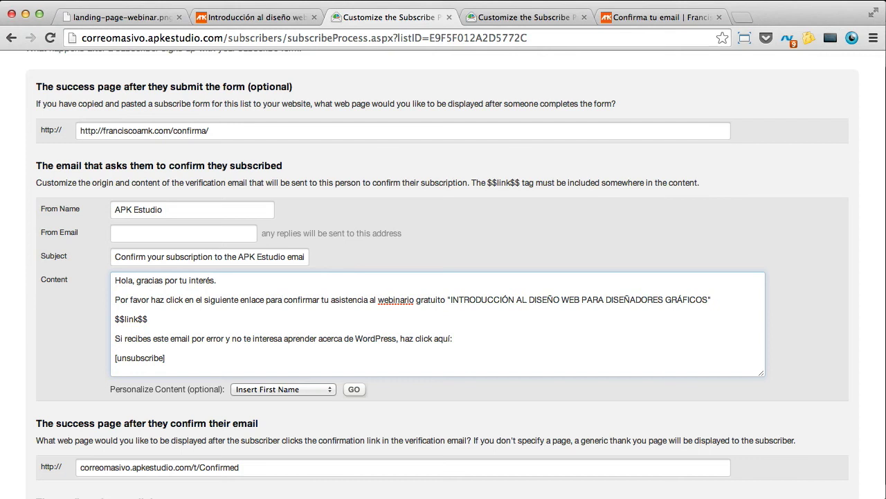
{"action": "double_click", "coordinate": [349, 299]}
{"action": "left_click_drag", "start_coordinate": [291, 299], "coordinate": [367, 299]}
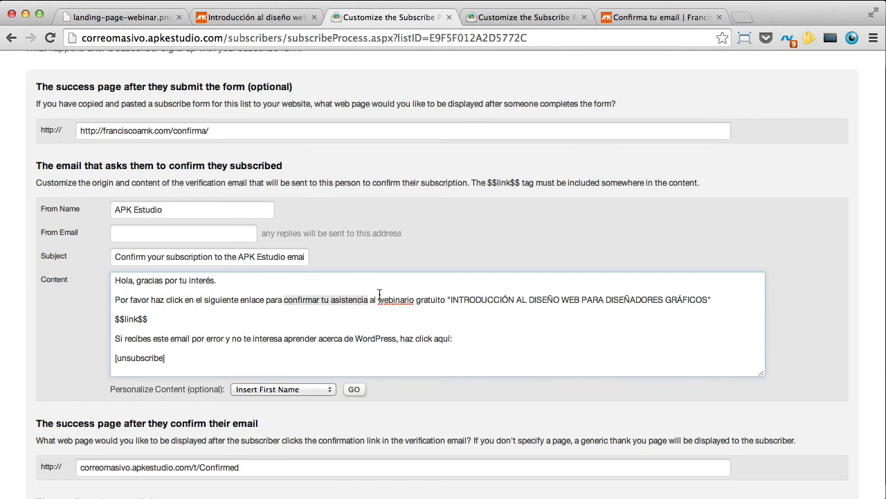
{"action": "type", "text": "reservar"}
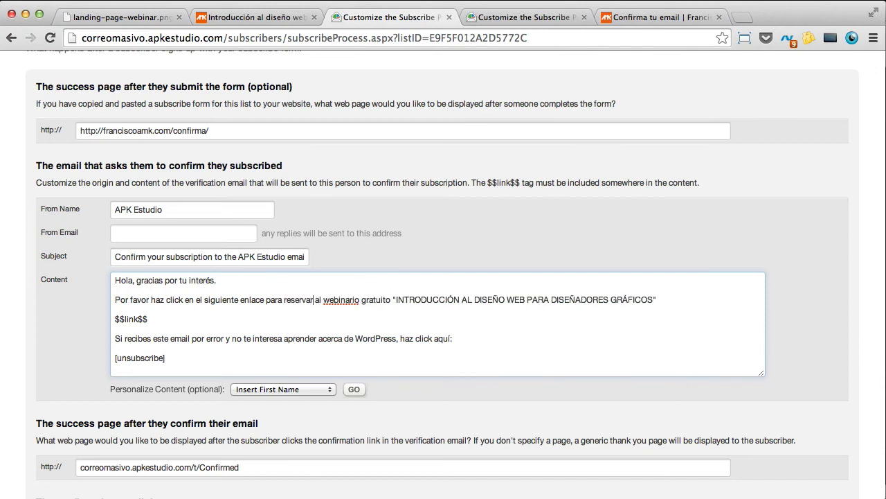
{"action": "type", "text": " tu espe"}
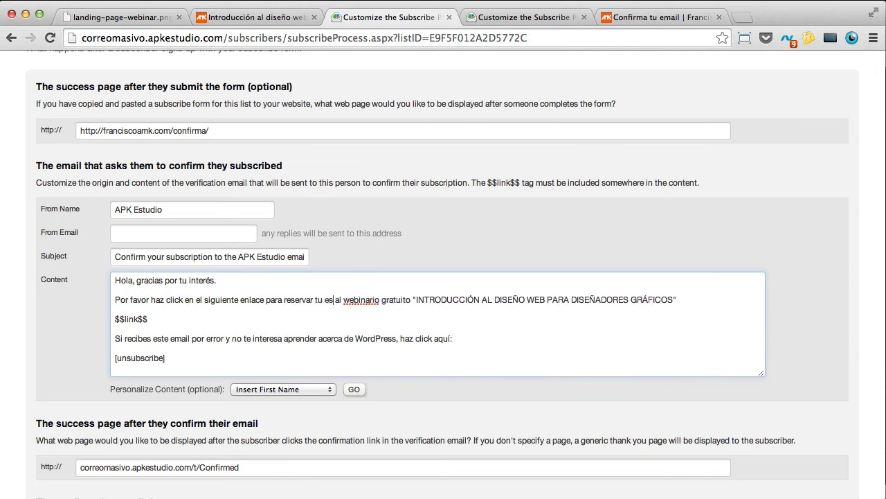
{"action": "type", "text": "cio en"}
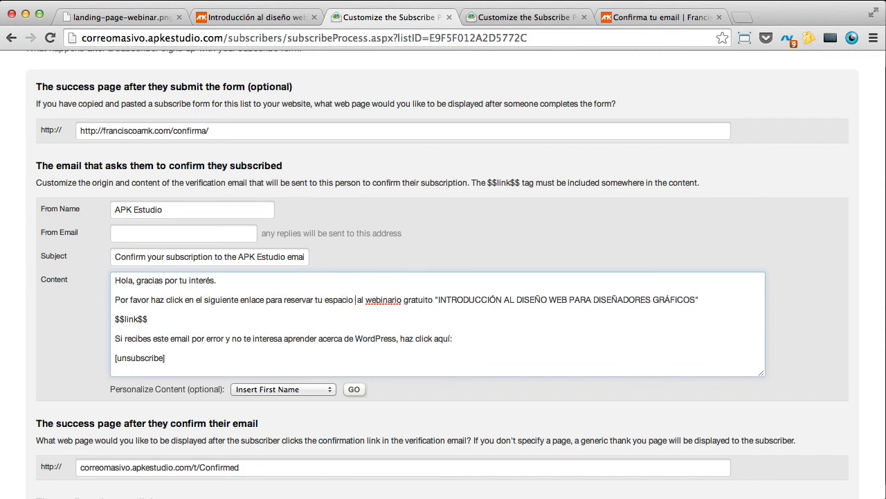
{"action": "key", "text": "Delete"}
{"action": "key", "text": "Delete"}
{"action": "key", "text": "Delete"}
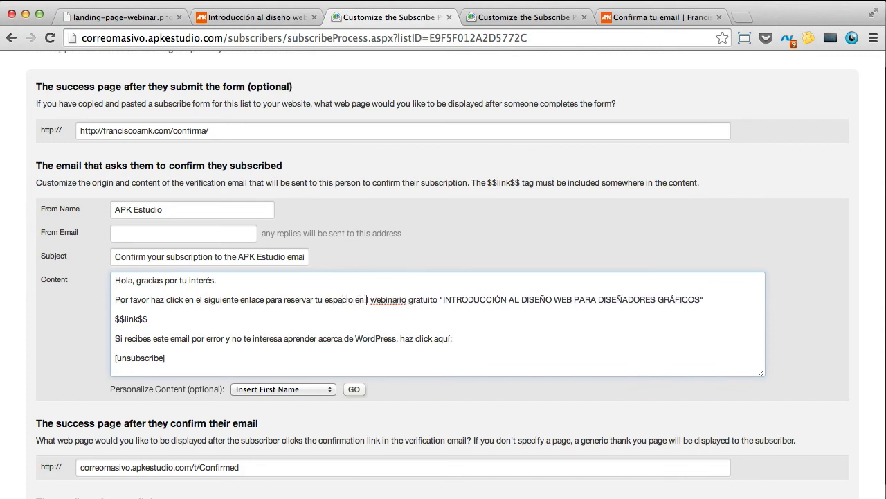
{"action": "type", "text": "el"}
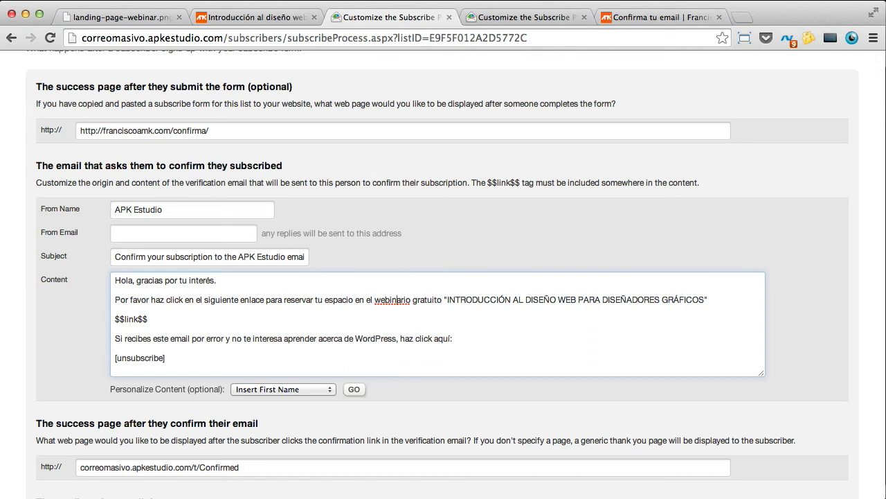
{"action": "left_click", "coordinate": [713, 300]}
{"action": "type", "text": "."}
Step: Replace 'WordPress' with 'diseño web' in the unsubscribe sentence
{"action": "left_click_drag", "start_coordinate": [167, 320], "coordinate": [113, 321]}
{"action": "left_click", "coordinate": [117, 338]}
{"action": "left_click_drag", "start_coordinate": [118, 339], "coordinate": [336, 338]}
{"action": "left_click", "coordinate": [309, 332]}
{"action": "double_click", "coordinate": [356, 338]}
{"action": "type", "text": "diseño web"}
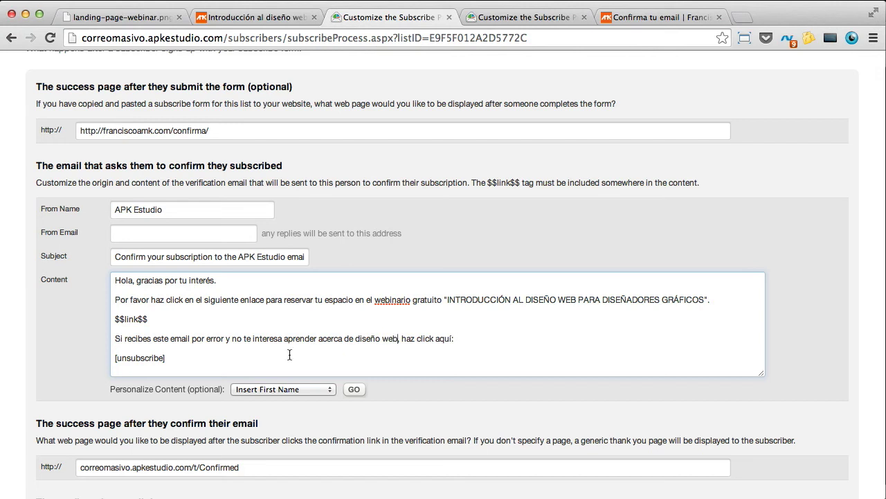
{"action": "left_click_drag", "start_coordinate": [164, 358], "coordinate": [109, 358]}
Step: Replace sender 'APK Estudio' with the suggested sender full name and e-mail address
{"action": "left_click", "coordinate": [183, 210]}
{"action": "left_click_drag", "start_coordinate": [198, 209], "coordinate": [65, 192]}
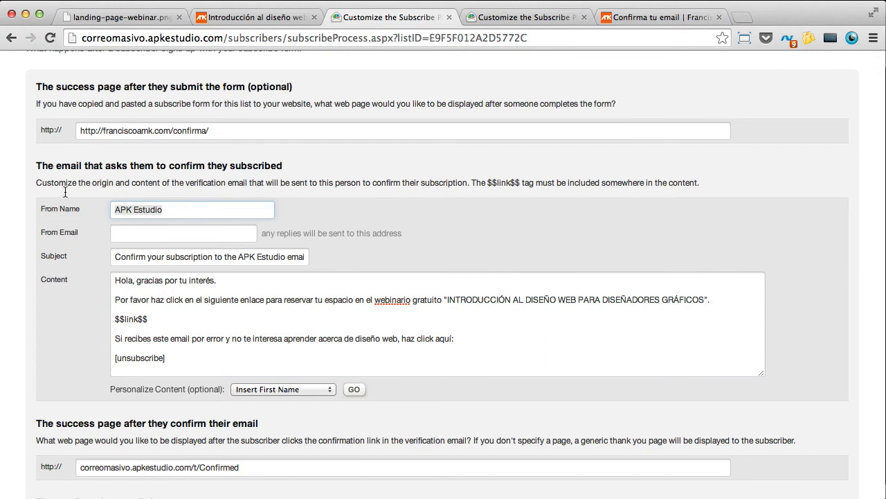
{"action": "type", "text": "Fr"}
{"action": "key", "text": "Down"}
{"action": "key", "text": "Return"}
{"action": "left_click", "coordinate": [149, 233]}
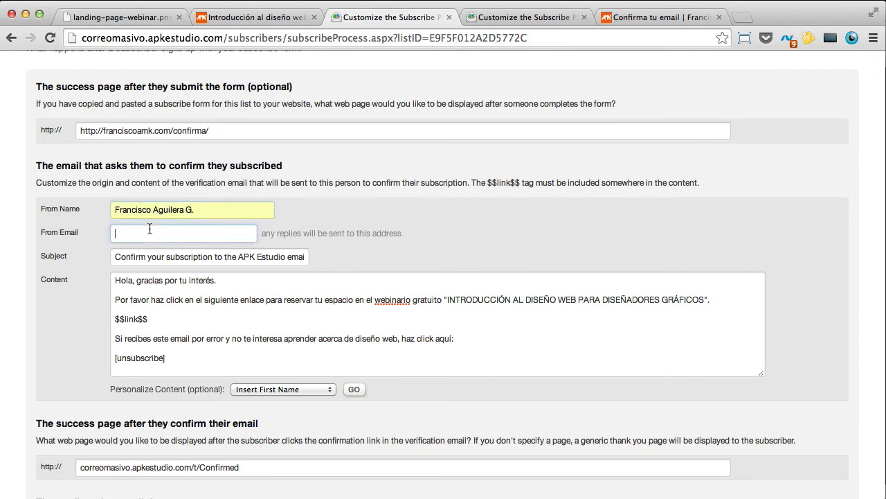
{"action": "type", "text": "fr"}
{"action": "key", "text": "Down"}
{"action": "key", "text": "Return"}
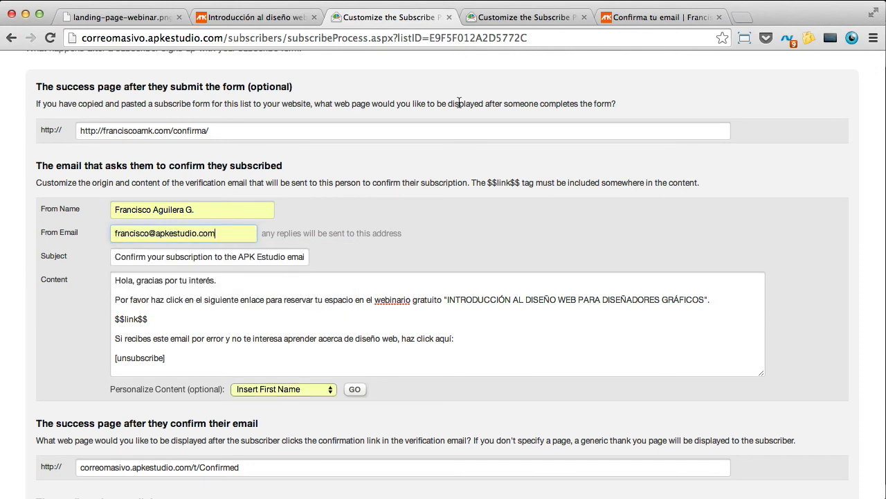
Step: Set the verification email subject to 'Confirma tu asistencia al webinario de diseño web'
{"action": "left_click", "coordinate": [507, 17]}
{"action": "left_click", "coordinate": [392, 17]}
{"action": "left_click", "coordinate": [192, 260]}
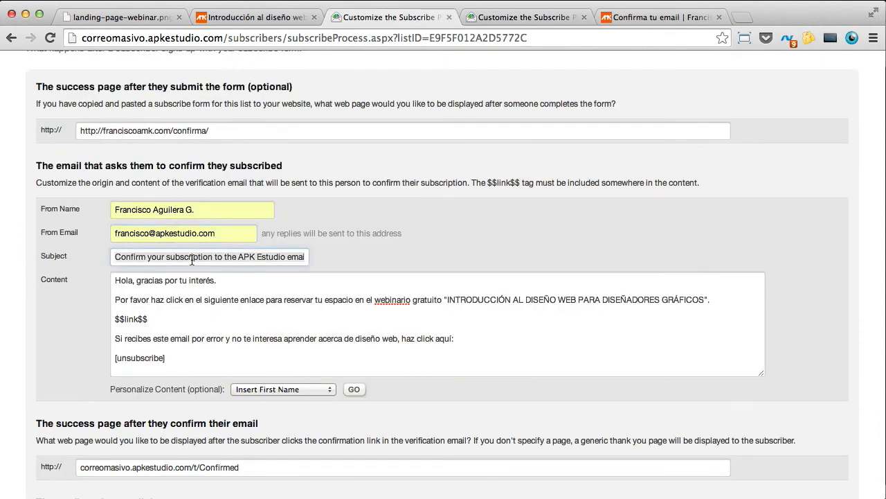
{"action": "key", "text": "super+a"}
{"action": "type", "text": "C"}
{"action": "type", "text": "onfirm"}
{"action": "type", "text": "a tu a"}
{"action": "type", "text": "s"}
{"action": "key", "text": "super+a"}
{"action": "type", "text": "reserva"}
{"action": "key", "text": "super+a"}
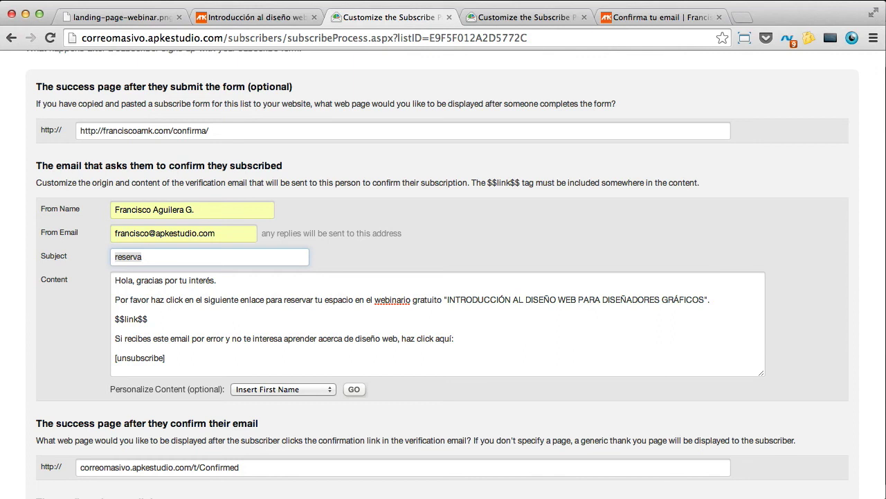
{"action": "key", "text": "BackSpace"}
{"action": "type", "text": "Confirma tu asistencia"}
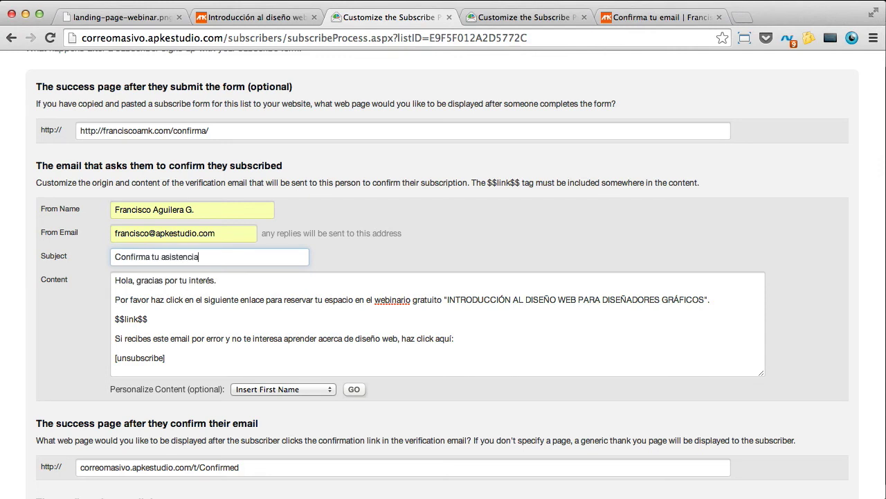
{"action": "type", "text": " al webinario de diseño web"}
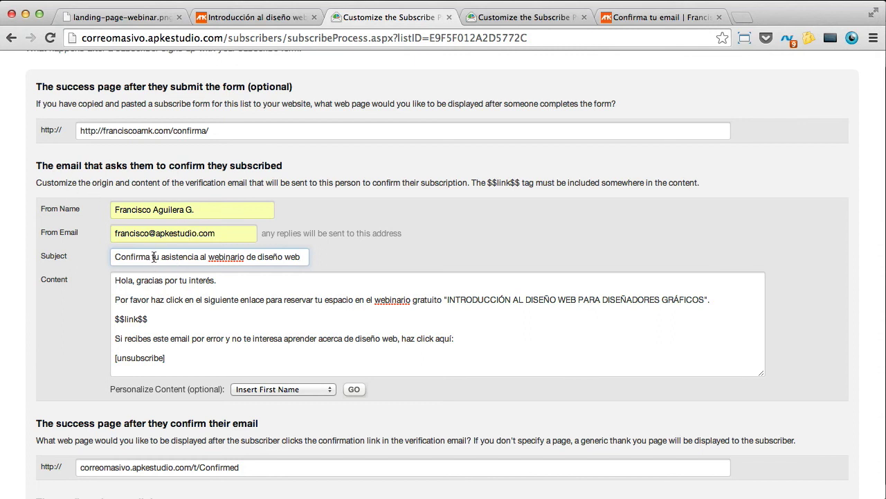
Step: Review the webinar list's after-confirmation success-page address against the other list's settings
{"action": "scroll", "coordinate": [155, 257], "scroll_direction": "down", "scroll_amount": 5}
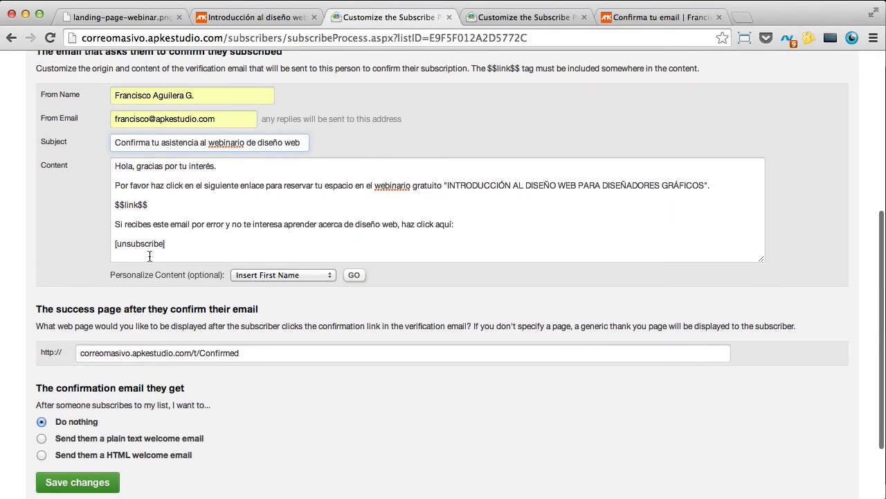
{"action": "scroll", "coordinate": [162, 261], "scroll_direction": "down", "scroll_amount": 1}
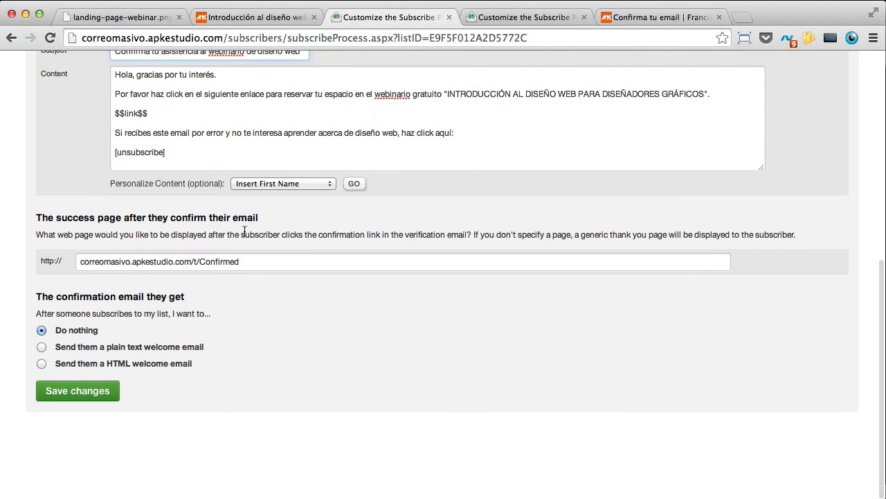
{"action": "scroll", "coordinate": [244, 231], "scroll_direction": "up", "scroll_amount": 3}
{"action": "left_click_drag", "start_coordinate": [147, 224], "coordinate": [108, 229]}
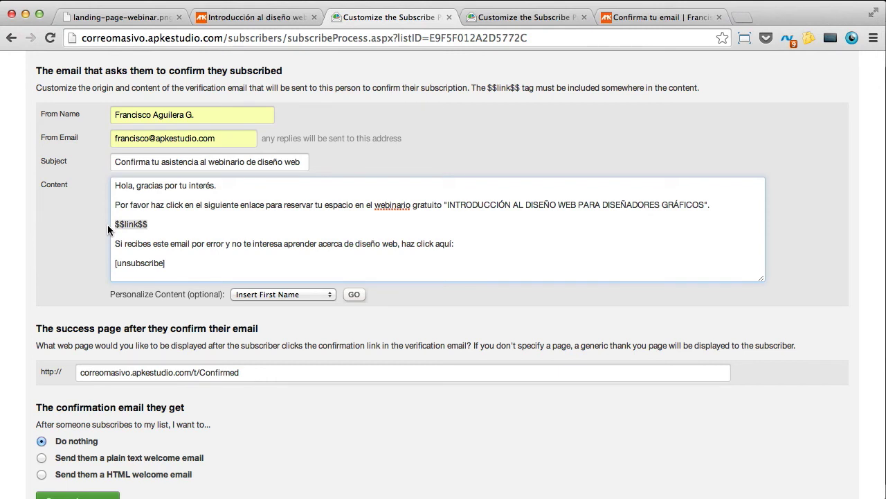
{"action": "scroll", "coordinate": [308, 305], "scroll_direction": "down", "scroll_amount": 1}
{"action": "left_click", "coordinate": [249, 330]}
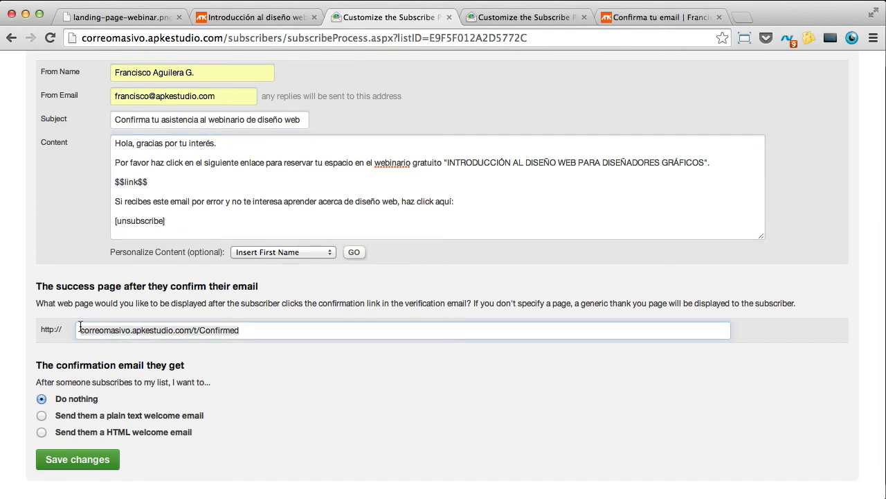
{"action": "left_click", "coordinate": [490, 21]}
{"action": "left_click", "coordinate": [428, 20]}
{"action": "left_click_drag", "start_coordinate": [263, 326], "coordinate": [265, 329]}
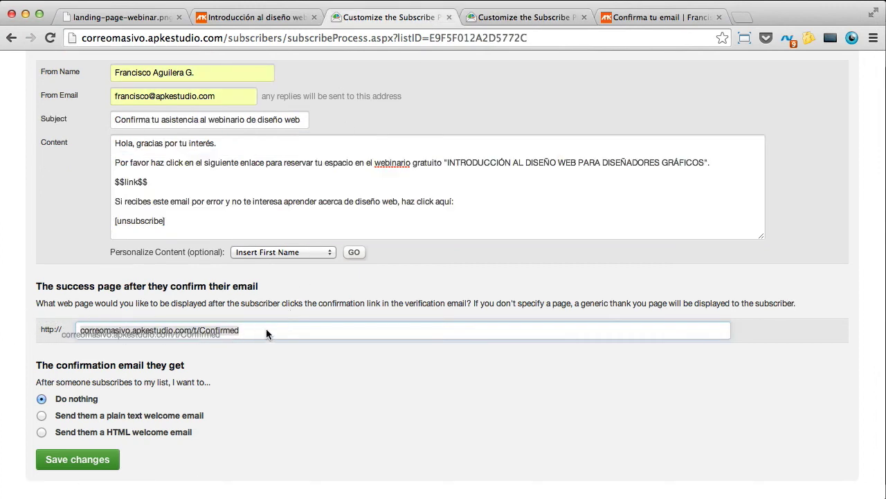
{"action": "left_click", "coordinate": [265, 328]}
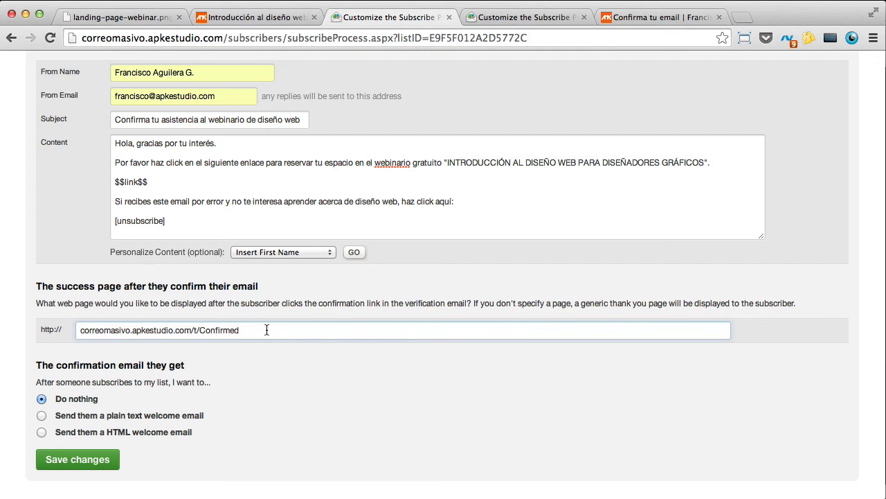
{"action": "scroll", "coordinate": [392, 277], "scroll_direction": "up", "scroll_amount": 5}
{"action": "scroll", "coordinate": [406, 307], "scroll_direction": "down", "scroll_amount": 3}
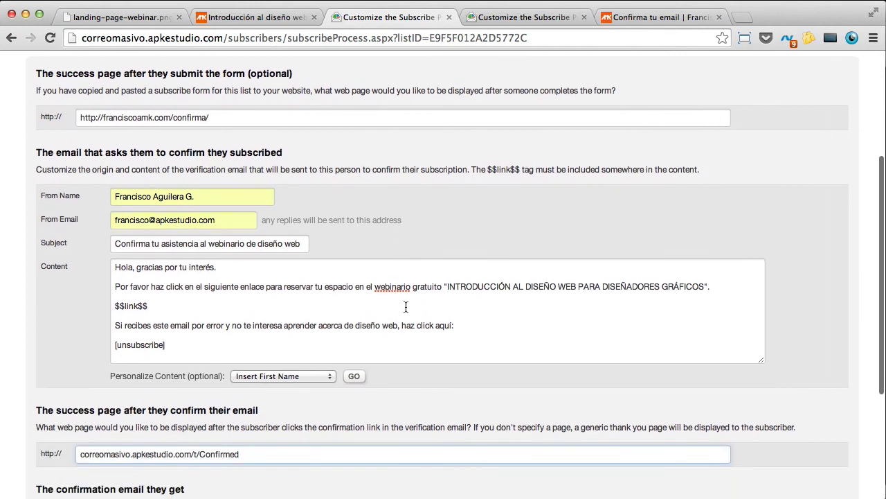
{"action": "scroll", "coordinate": [405, 307], "scroll_direction": "down", "scroll_amount": 2}
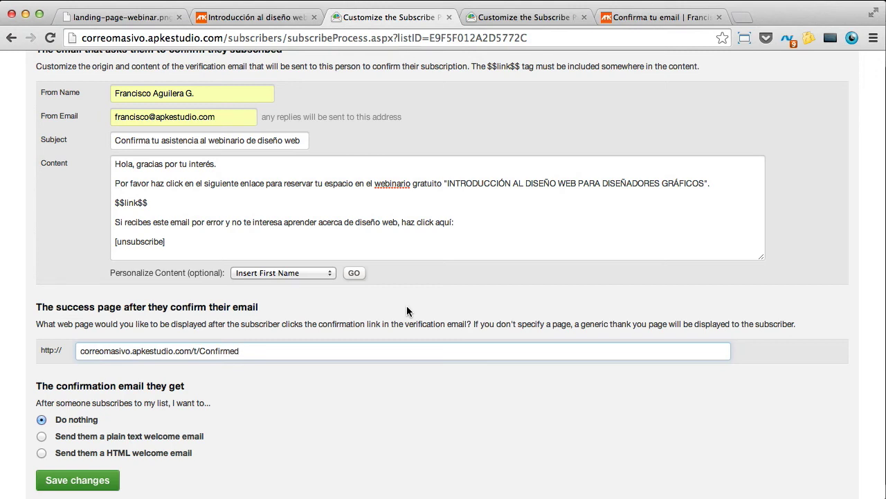
Step: Inspect the course list's download-link success page and the site's Confirma tu email page
{"action": "left_click", "coordinate": [506, 17]}
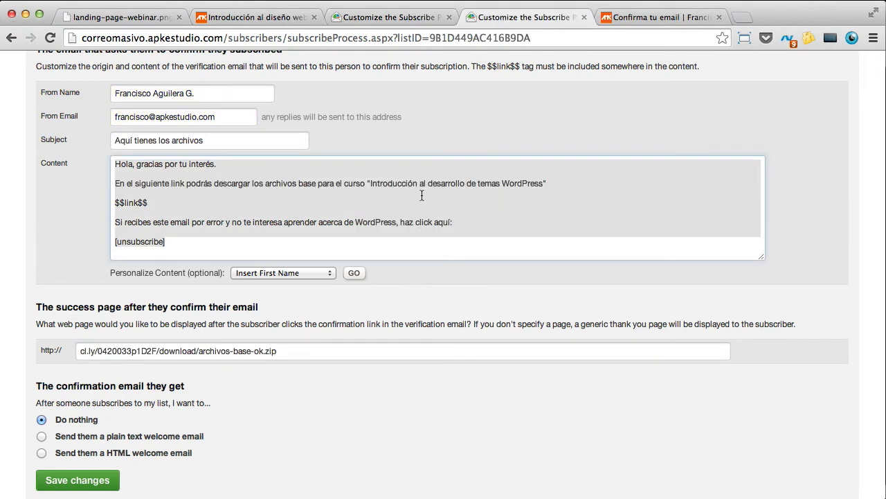
{"action": "scroll", "coordinate": [432, 171], "scroll_direction": "down", "scroll_amount": 4}
{"action": "left_click", "coordinate": [303, 262]}
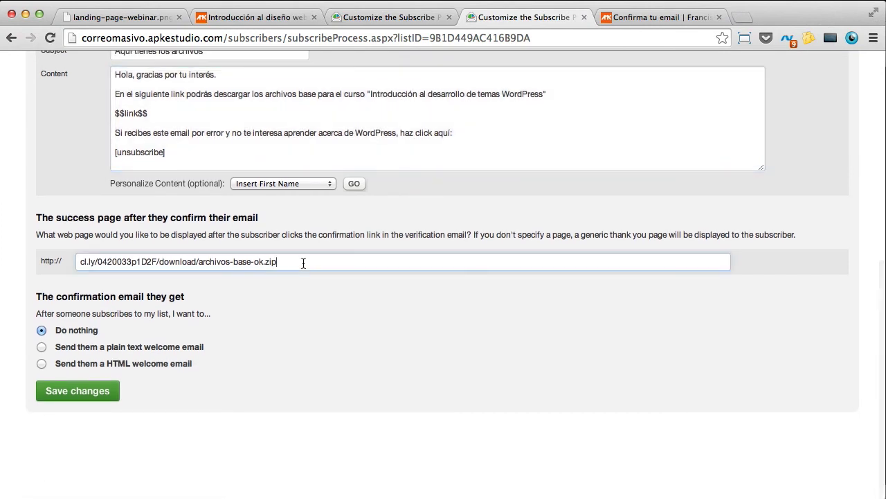
{"action": "scroll", "coordinate": [345, 258], "scroll_direction": "up", "scroll_amount": 6}
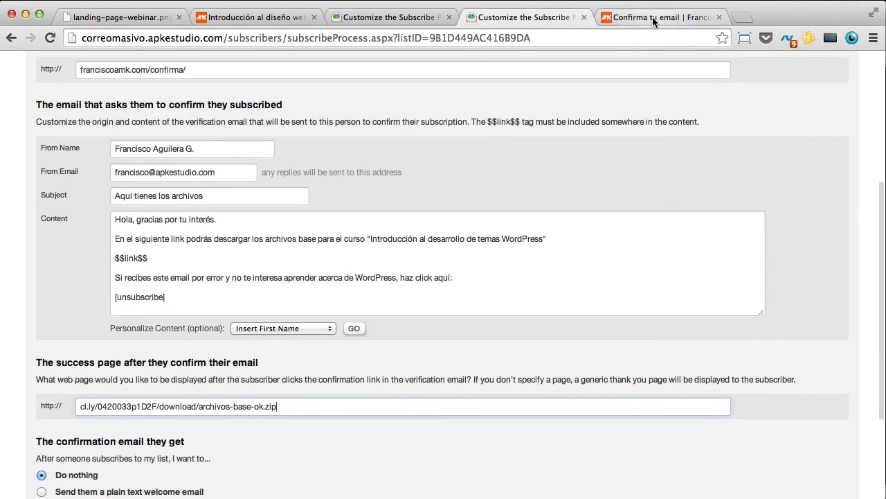
{"action": "left_click", "coordinate": [653, 17]}
{"action": "left_click", "coordinate": [403, 18]}
{"action": "left_click", "coordinate": [490, 17]}
Step: Load franciscoamk.com/gracias in the site tab
{"action": "left_click", "coordinate": [644, 17]}
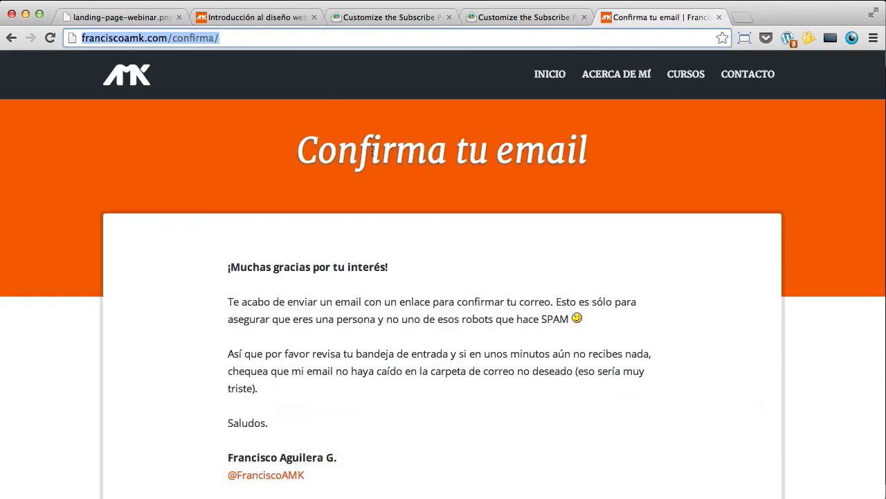
{"action": "left_click_drag", "start_coordinate": [220, 39], "coordinate": [175, 43]}
{"action": "type", "text": "gracias"}
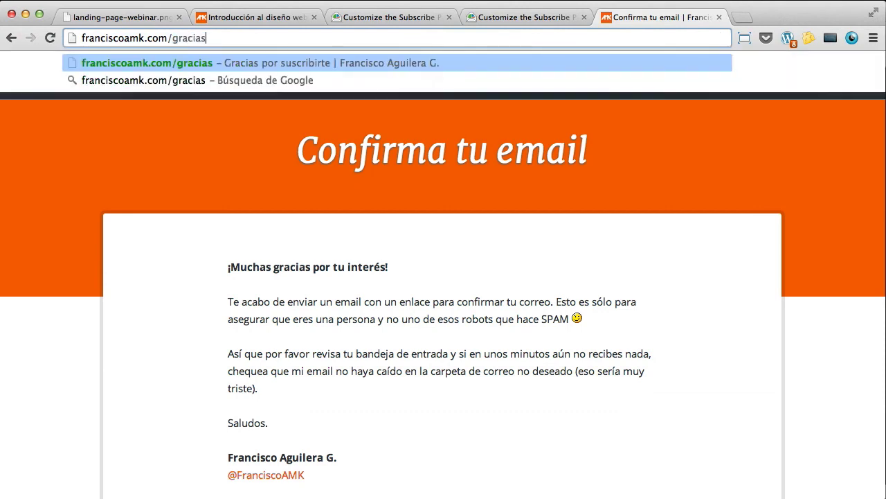
{"action": "key", "text": "Return"}
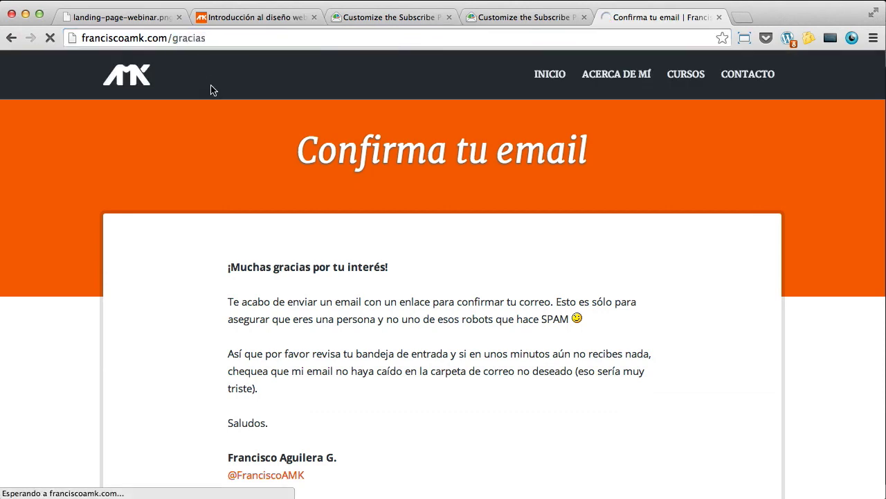
Step: Read the Gracias por suscribirte page and copy its /gracias/ address
{"action": "scroll", "coordinate": [279, 300], "scroll_direction": "down", "scroll_amount": 2}
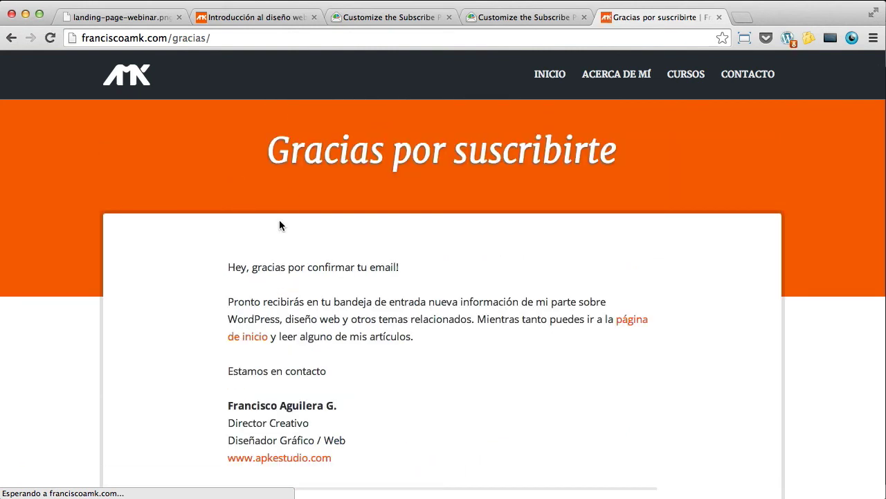
{"action": "scroll", "coordinate": [229, 256], "scroll_direction": "down", "scroll_amount": 1}
{"action": "left_click_drag", "start_coordinate": [432, 284], "coordinate": [219, 244]}
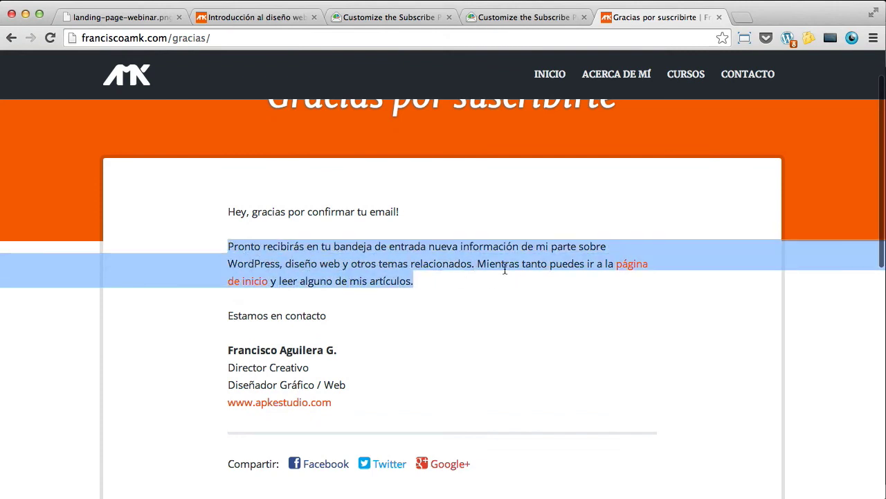
{"action": "left_click", "coordinate": [430, 284]}
{"action": "scroll", "coordinate": [424, 282], "scroll_direction": "down", "scroll_amount": 1}
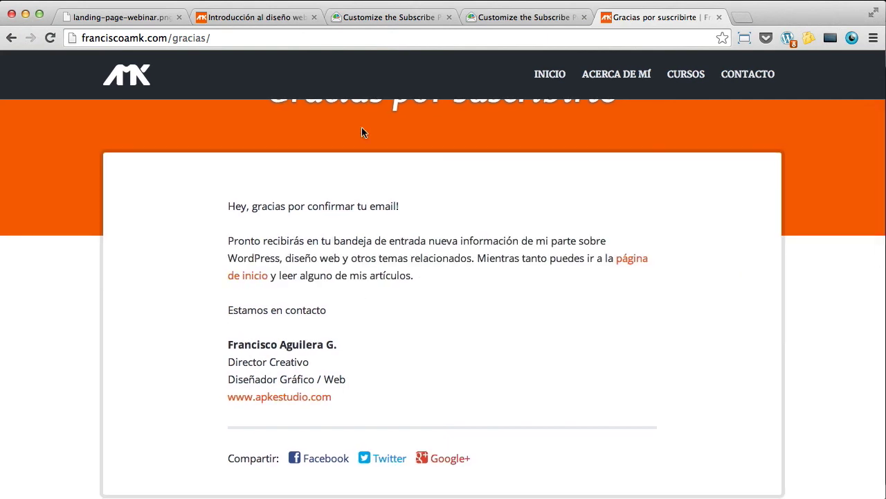
{"action": "left_click", "coordinate": [260, 37]}
{"action": "key", "text": "ctrl+c"}
{"action": "scroll", "coordinate": [481, 253], "scroll_direction": "up", "scroll_amount": 2}
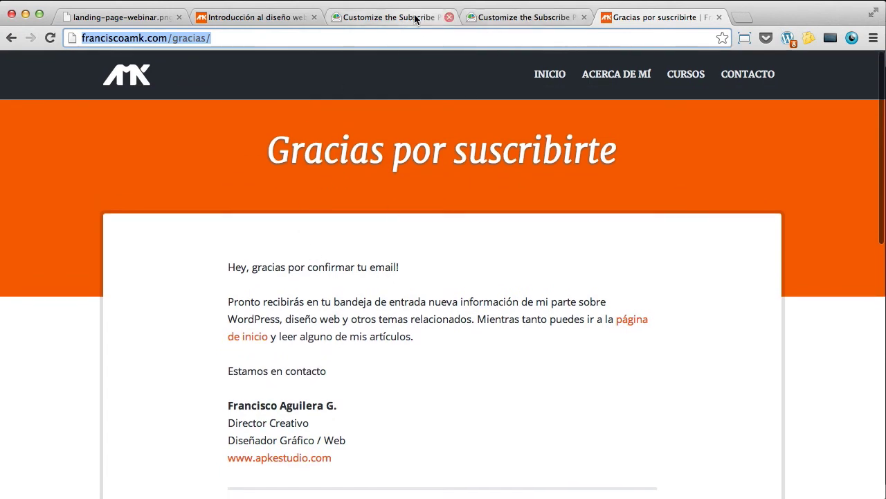
{"action": "left_click", "coordinate": [388, 16]}
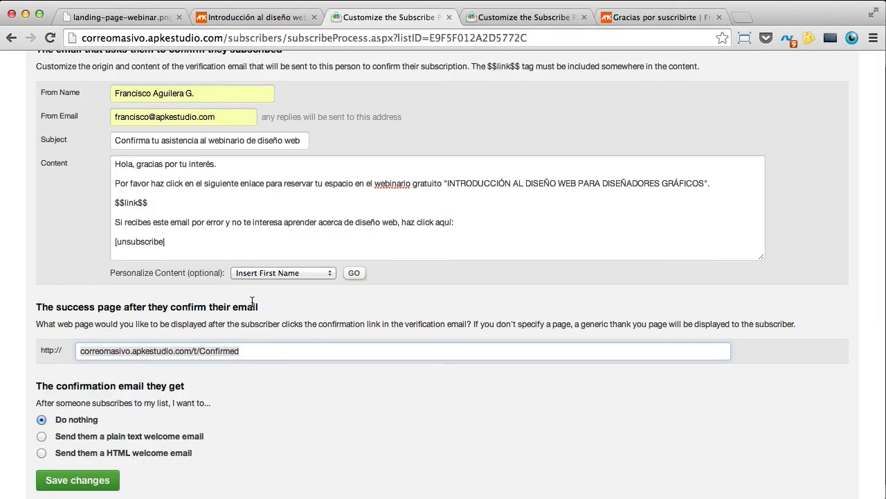
{"action": "key", "text": "ctrl+v"}
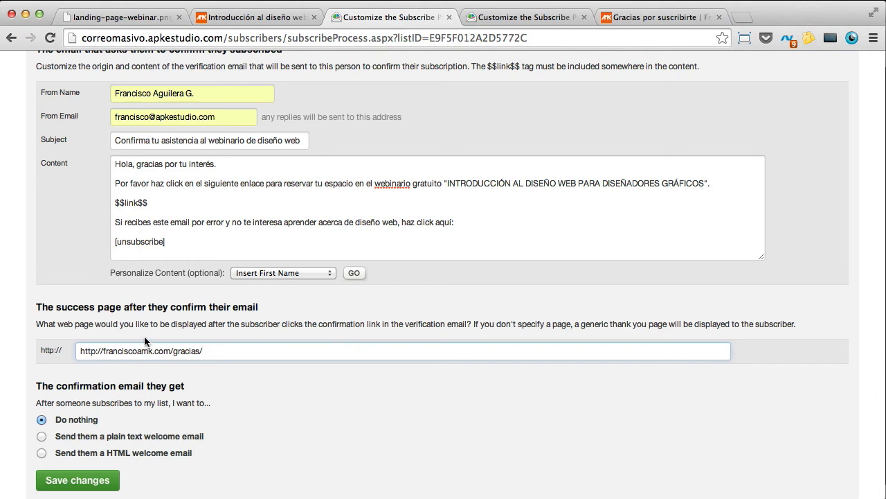
{"action": "left_click_drag", "start_coordinate": [103, 351], "coordinate": [25, 342]}
{"action": "key", "text": "BackSpace"}
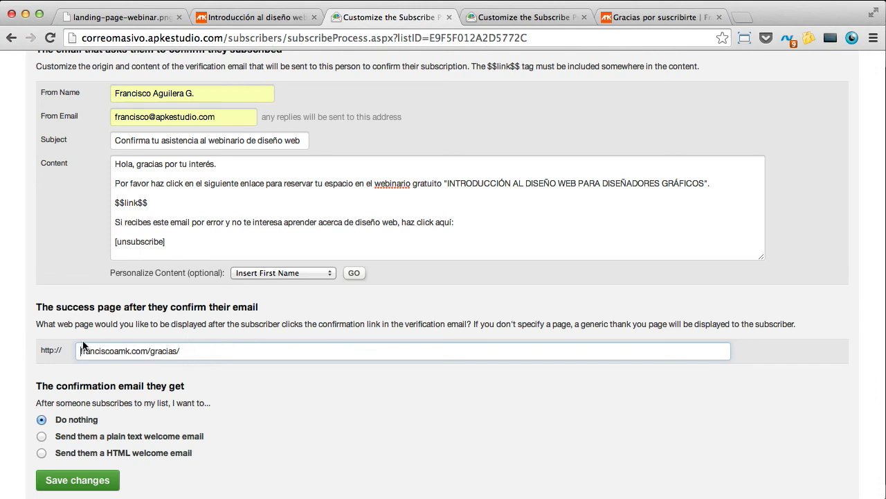
{"action": "scroll", "coordinate": [223, 353], "scroll_direction": "up", "scroll_amount": 2}
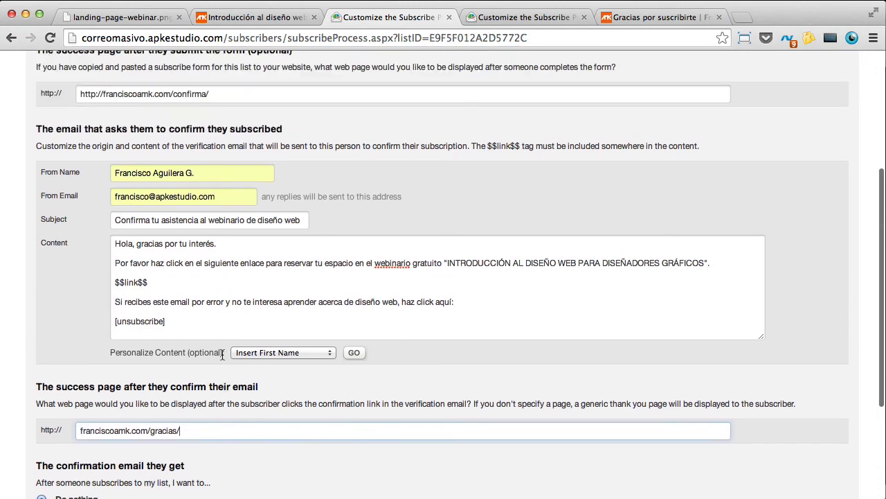
{"action": "scroll", "coordinate": [163, 350], "scroll_direction": "up", "scroll_amount": 3}
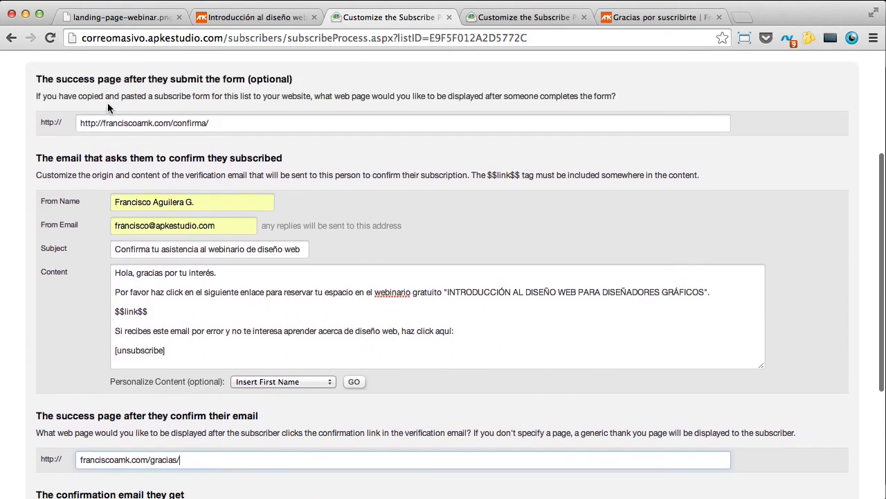
{"action": "left_click_drag", "start_coordinate": [103, 125], "coordinate": [61, 126]}
{"action": "key", "text": "BackSpace"}
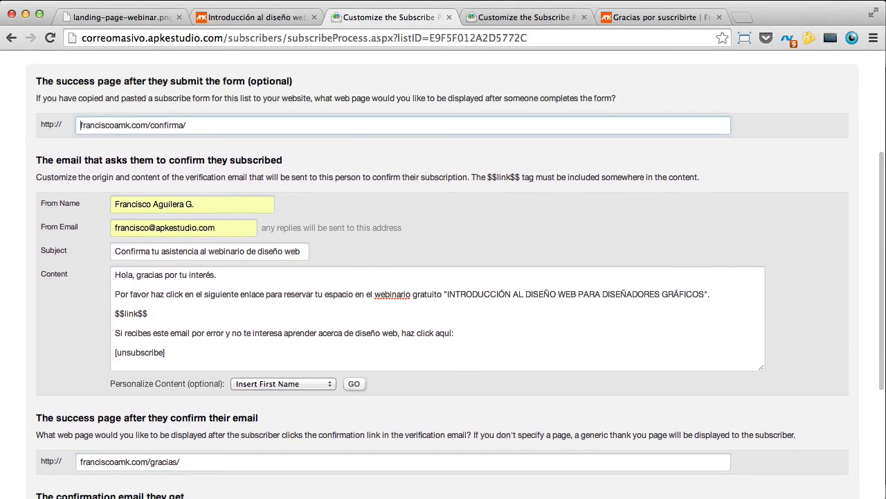
{"action": "scroll", "coordinate": [211, 344], "scroll_direction": "down", "scroll_amount": 3}
{"action": "left_click", "coordinate": [198, 398]}
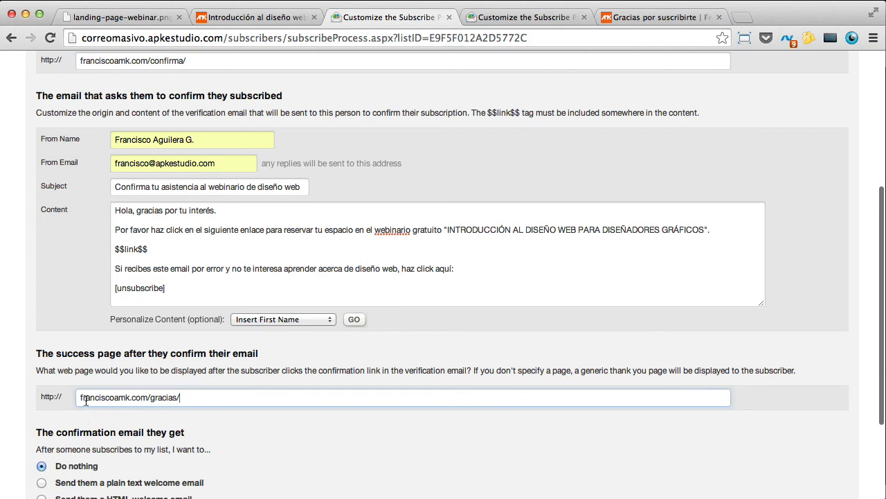
Step: Cross-check the course list's success pages, then save the webinar list's subscribe settings
{"action": "left_click", "coordinate": [516, 15]}
{"action": "scroll", "coordinate": [175, 176], "scroll_direction": "up", "scroll_amount": 5}
{"action": "scroll", "coordinate": [175, 178], "scroll_direction": "down", "scroll_amount": 5}
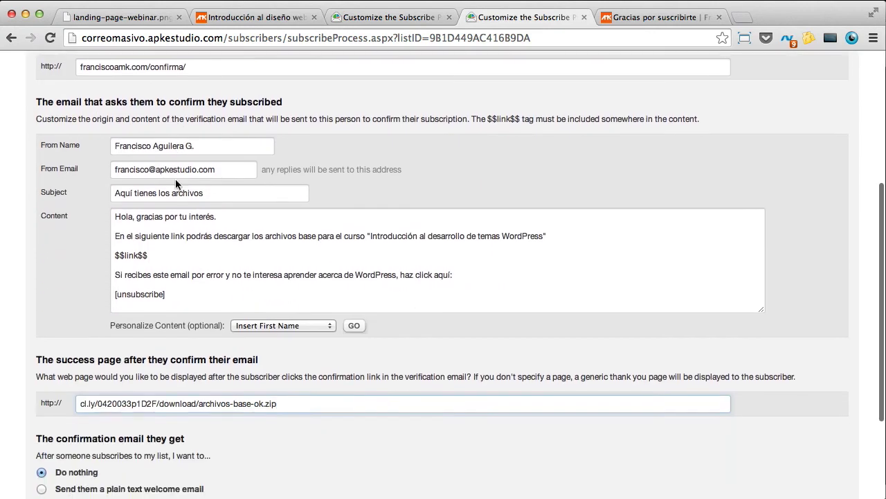
{"action": "scroll", "coordinate": [175, 177], "scroll_direction": "down", "scroll_amount": 1}
{"action": "left_click_drag", "start_coordinate": [292, 393], "coordinate": [72, 389]}
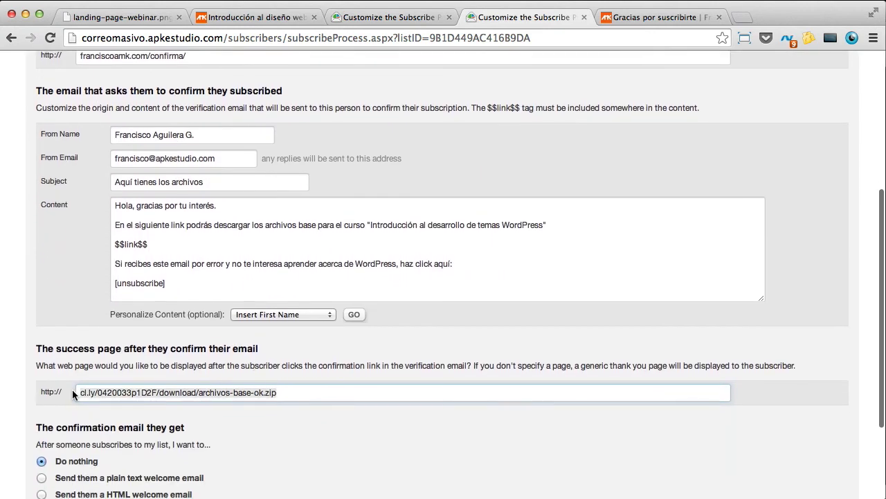
{"action": "scroll", "coordinate": [172, 383], "scroll_direction": "down", "scroll_amount": 5}
{"action": "left_click", "coordinate": [104, 390]}
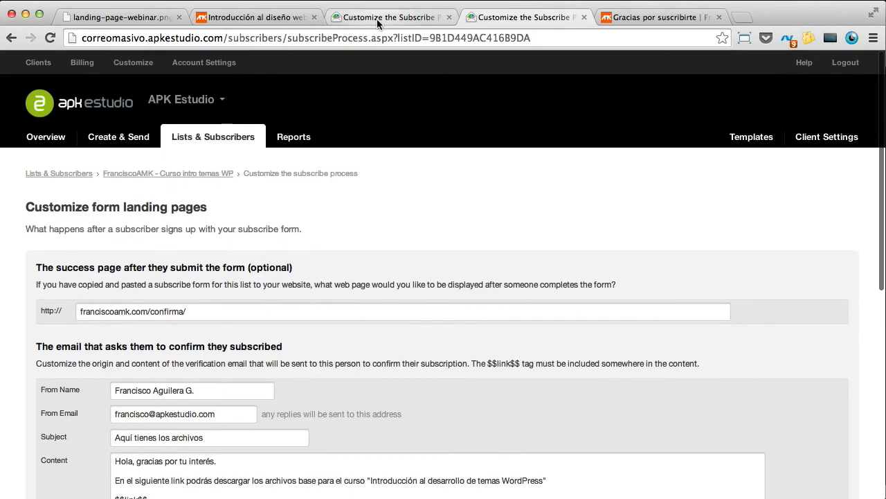
{"action": "left_click", "coordinate": [387, 17]}
{"action": "scroll", "coordinate": [157, 303], "scroll_direction": "down", "scroll_amount": 2}
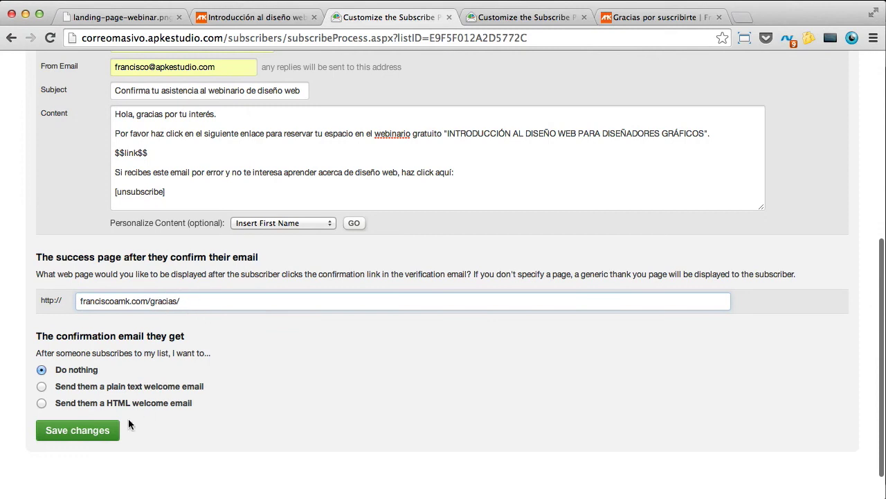
{"action": "left_click", "coordinate": [103, 432]}
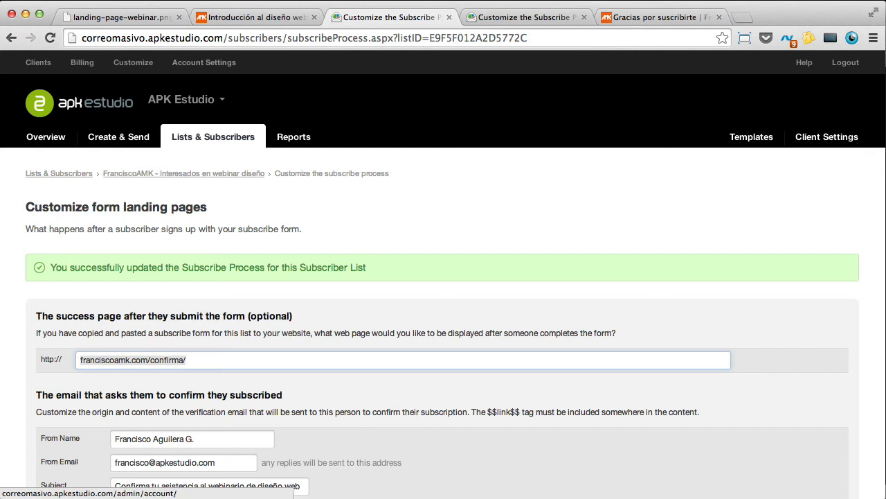
{"action": "left_click", "coordinate": [257, 17]}
Step: Go from the webinar list's subscribe settings to its Autoresponders page
{"action": "scroll", "coordinate": [624, 388], "scroll_direction": "down", "scroll_amount": 3}
{"action": "left_click_drag", "start_coordinate": [577, 358], "coordinate": [535, 338]}
{"action": "left_click", "coordinate": [512, 16]}
{"action": "left_click", "coordinate": [389, 16]}
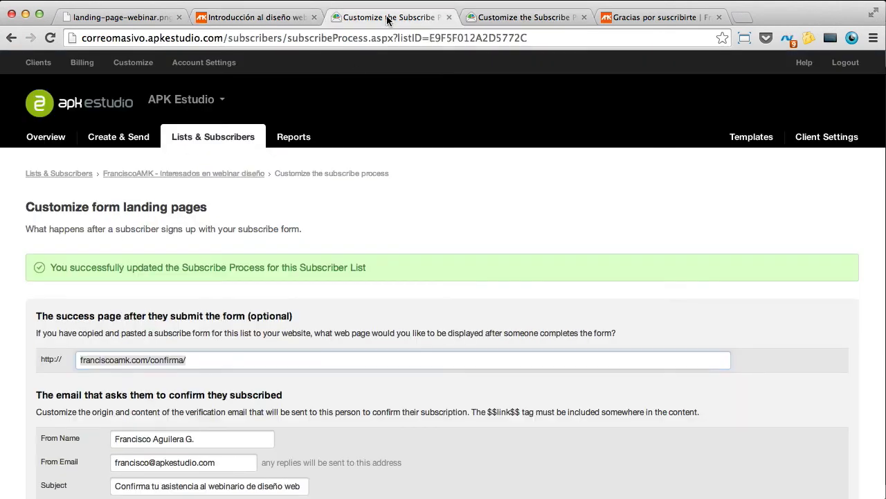
{"action": "left_click", "coordinate": [211, 175]}
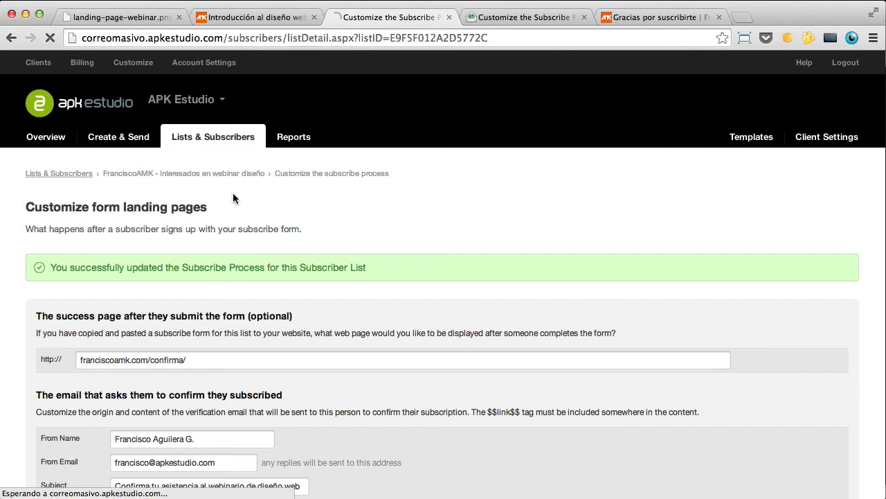
{"action": "scroll", "coordinate": [479, 300], "scroll_direction": "down", "scroll_amount": 3}
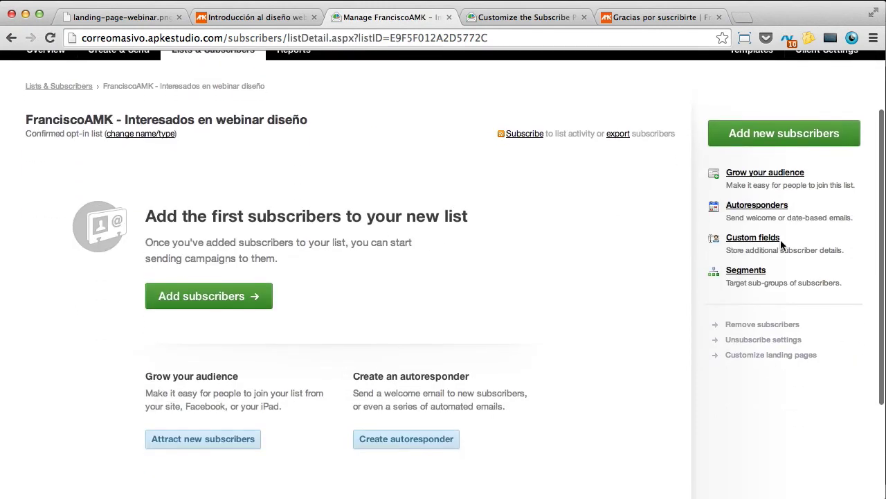
{"action": "left_click", "coordinate": [754, 212]}
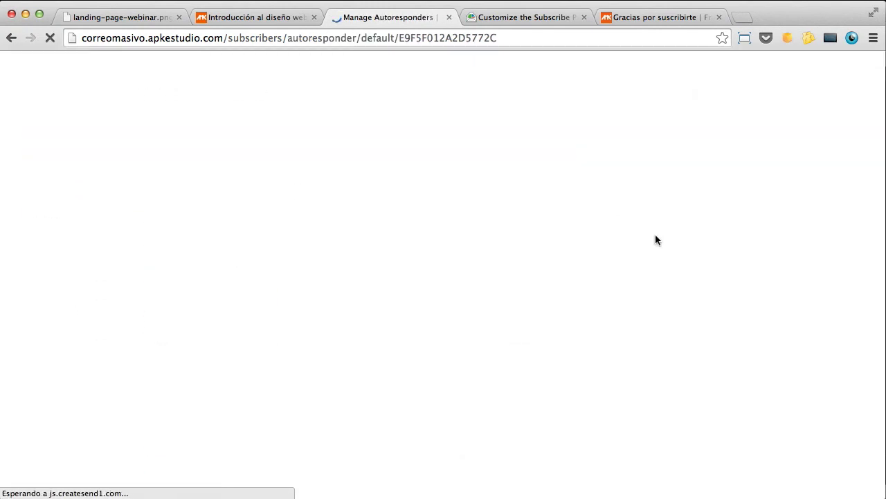
Step: Create autoresponder 'Mensaje de bienvenida' triggered when a subscriber joins the webinar list
{"action": "left_click", "coordinate": [330, 342]}
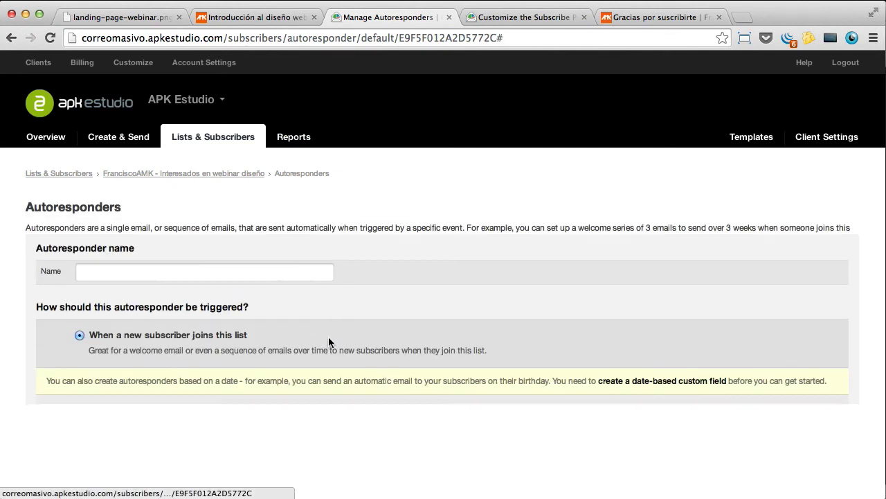
{"action": "left_click", "coordinate": [221, 304]}
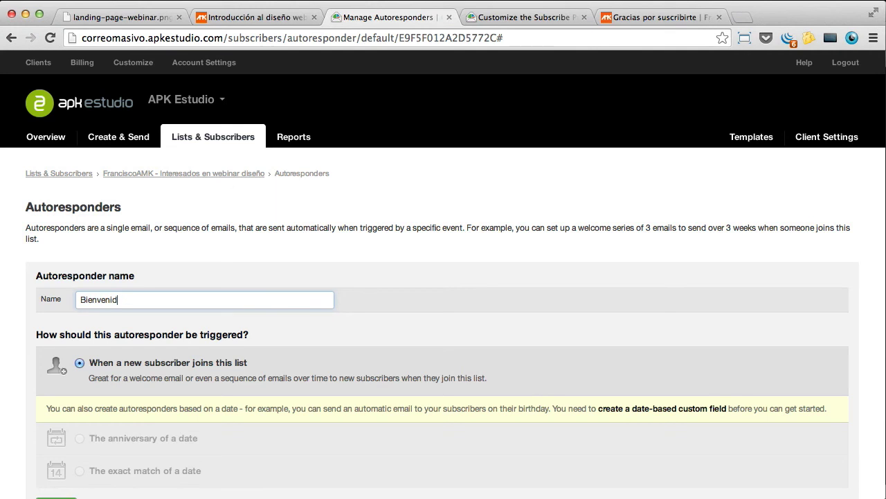
{"action": "scroll", "coordinate": [263, 335], "scroll_direction": "down", "scroll_amount": 2}
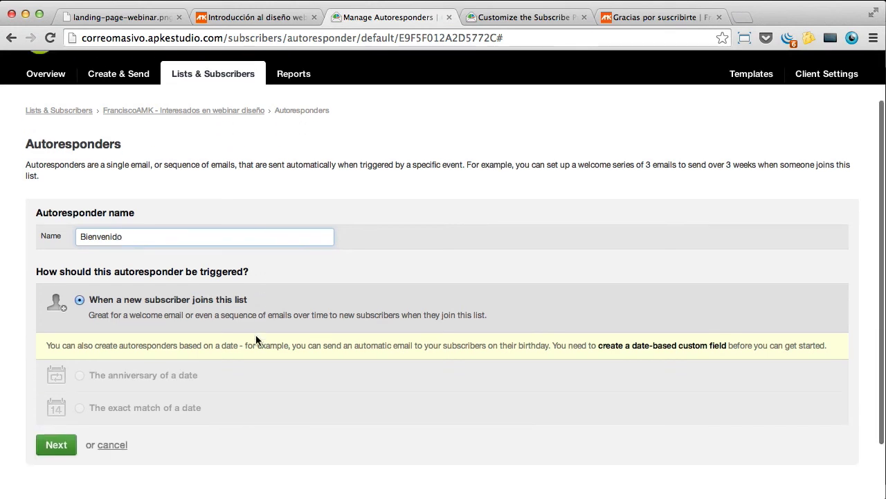
{"action": "key", "text": "super+a"}
{"action": "type", "text": "M"}
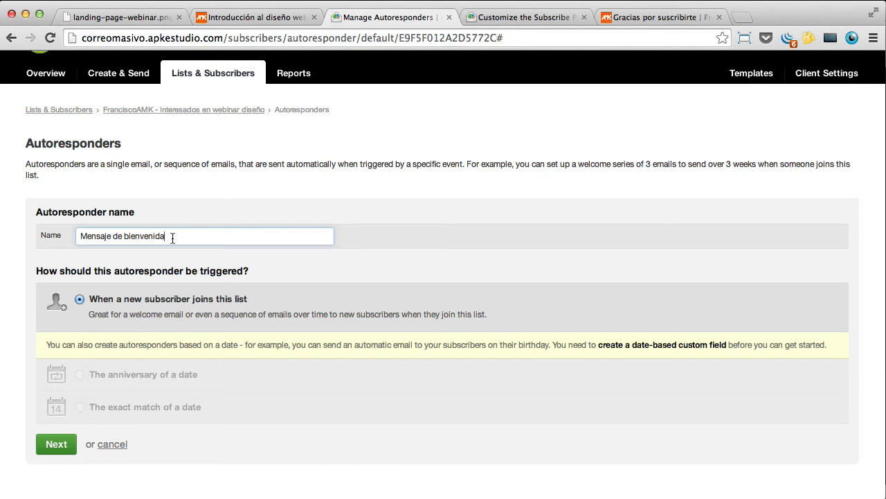
{"action": "left_click_drag", "start_coordinate": [261, 303], "coordinate": [93, 303]}
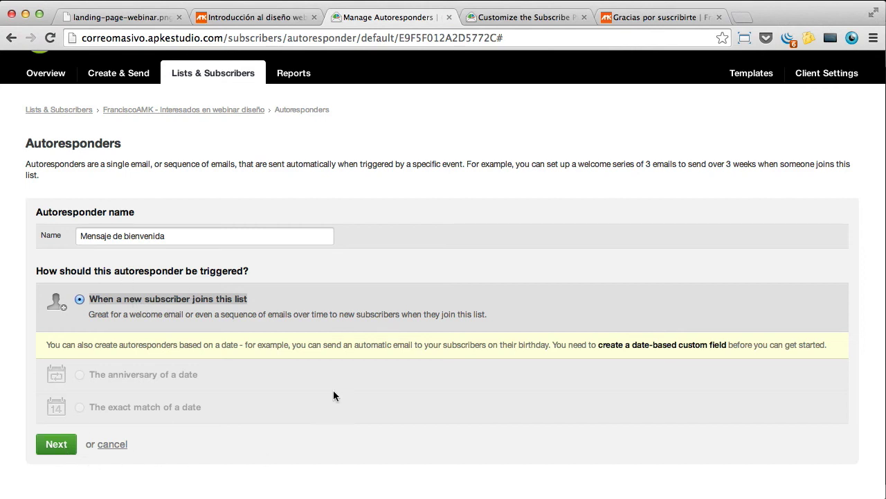
{"action": "left_click", "coordinate": [58, 443]}
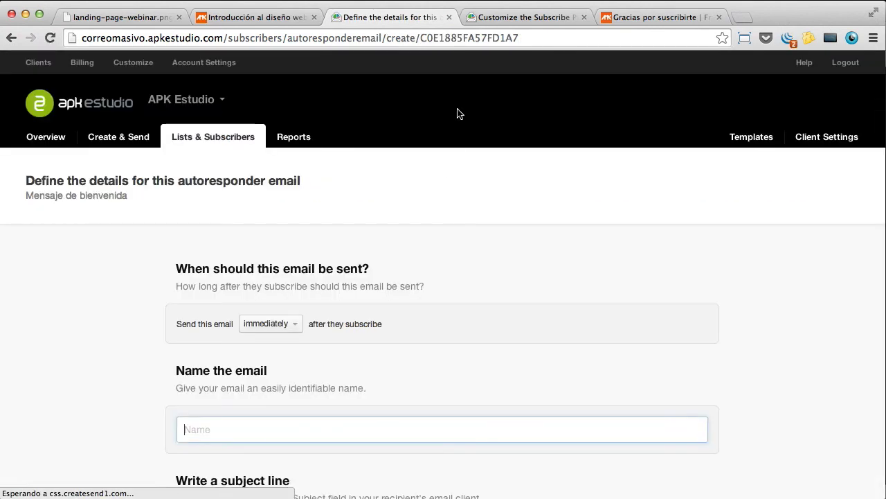
Step: Look up the Curso intro temas WP list's 'Bienvenido al newsletter' autoresponder title
{"action": "left_click", "coordinate": [516, 17]}
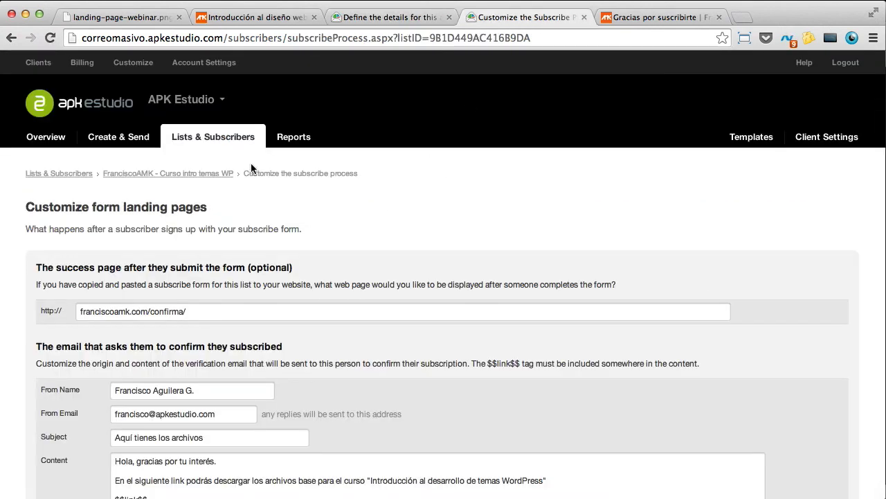
{"action": "left_click", "coordinate": [186, 174]}
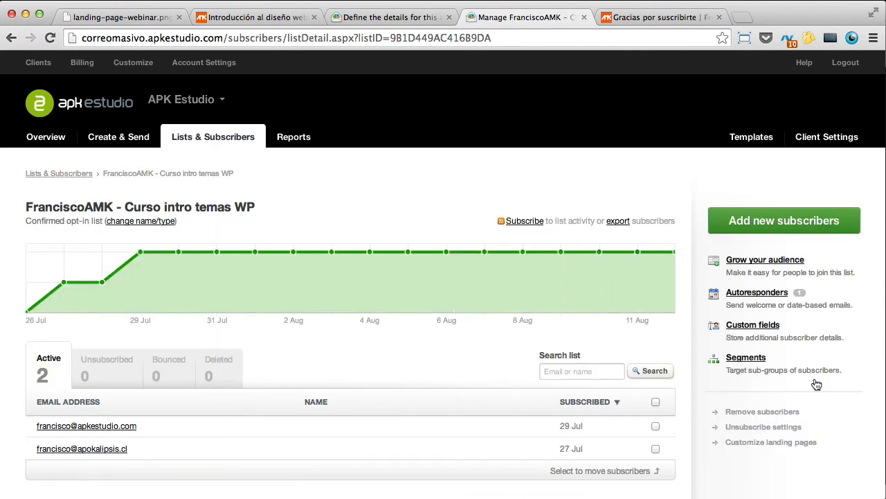
{"action": "left_click", "coordinate": [758, 294]}
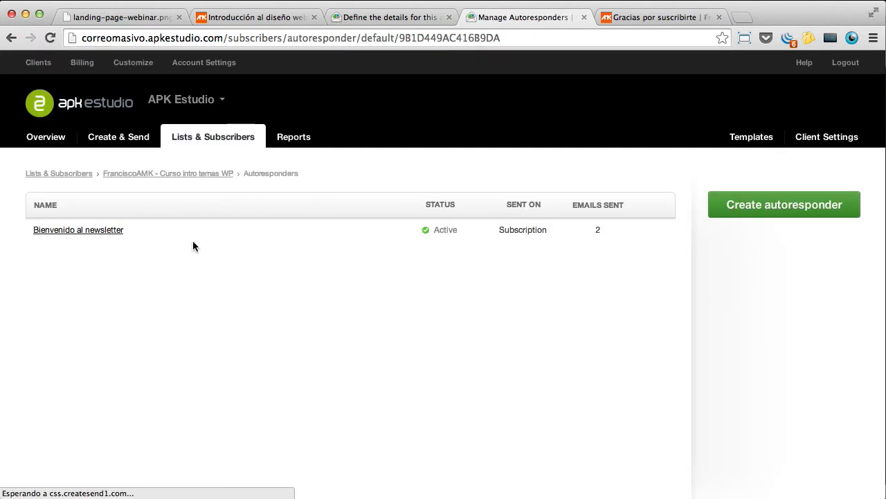
{"action": "left_click", "coordinate": [95, 231]}
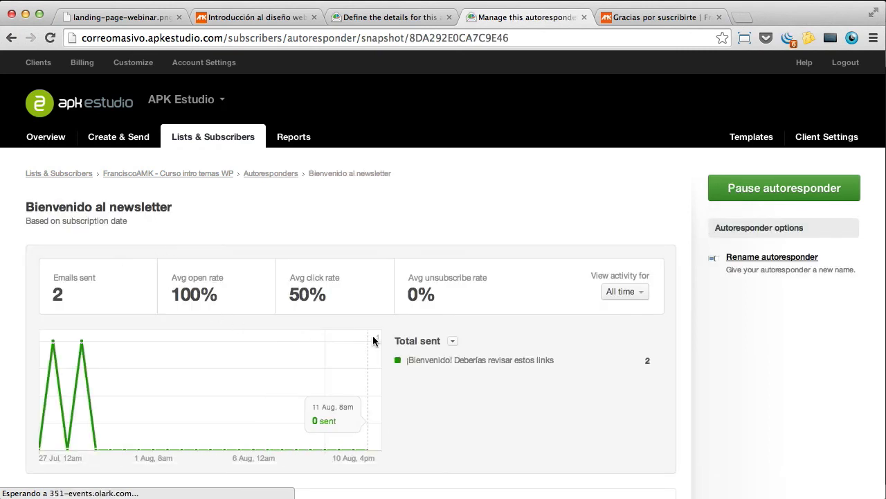
{"action": "scroll", "coordinate": [374, 340], "scroll_direction": "down", "scroll_amount": 2}
{"action": "left_click_drag", "start_coordinate": [171, 142], "coordinate": [10, 137]}
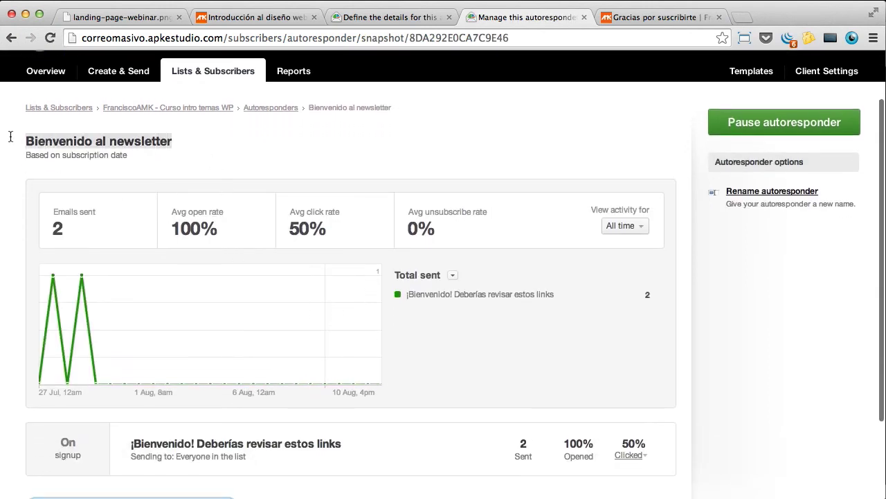
{"action": "left_click", "coordinate": [388, 17]}
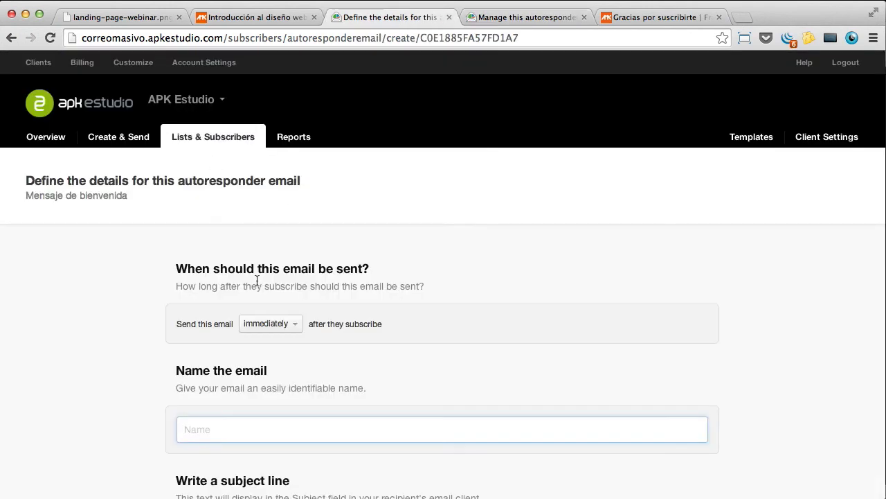
Step: Reopen Interesados en webinar diseño's Mensaje de bienvenida autoresponder email details
{"action": "scroll", "coordinate": [342, 298], "scroll_direction": "down", "scroll_amount": 3}
{"action": "scroll", "coordinate": [347, 288], "scroll_direction": "up", "scroll_amount": 3}
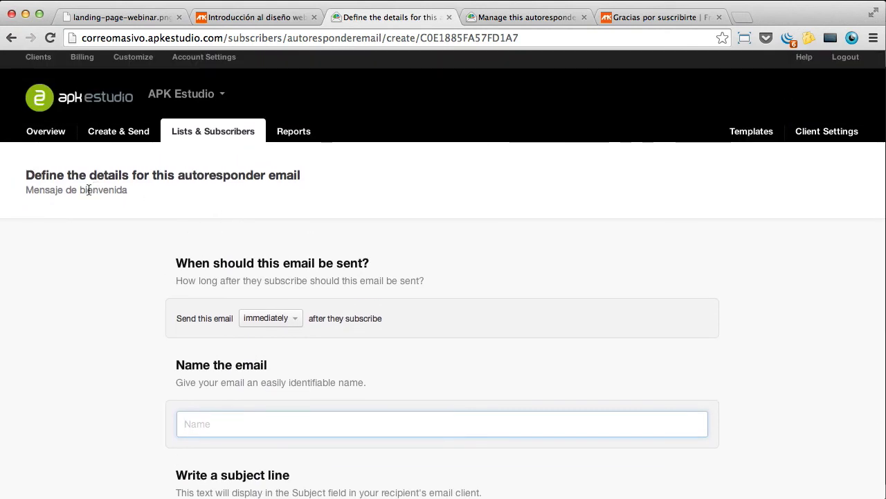
{"action": "left_click", "coordinate": [211, 135]}
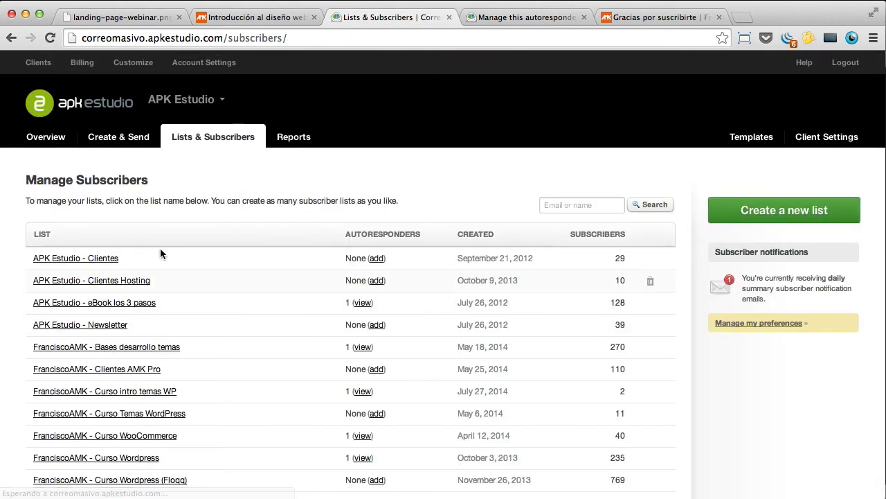
{"action": "scroll", "coordinate": [168, 409], "scroll_direction": "down", "scroll_amount": 5}
{"action": "left_click", "coordinate": [170, 330]}
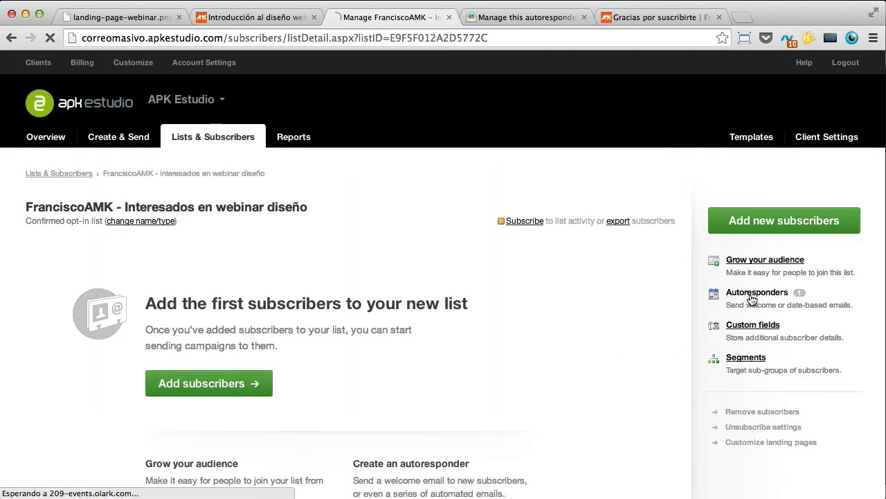
{"action": "left_click", "coordinate": [696, 295]}
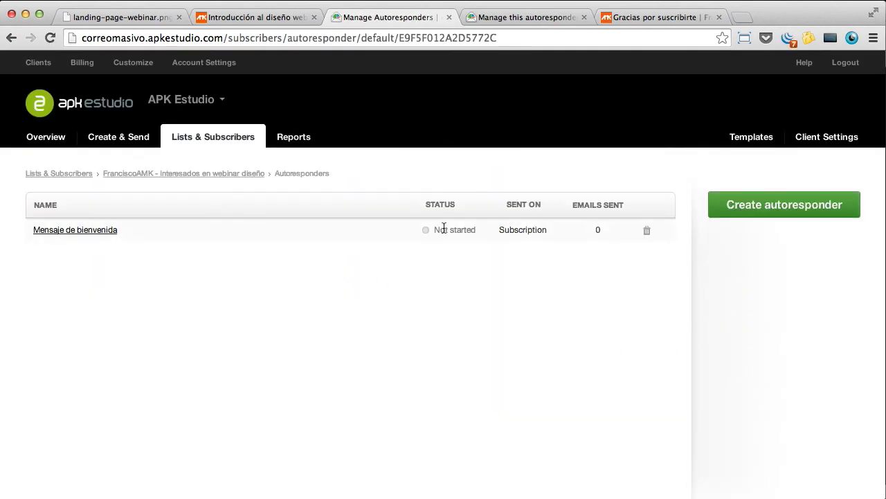
{"action": "left_click", "coordinate": [82, 232]}
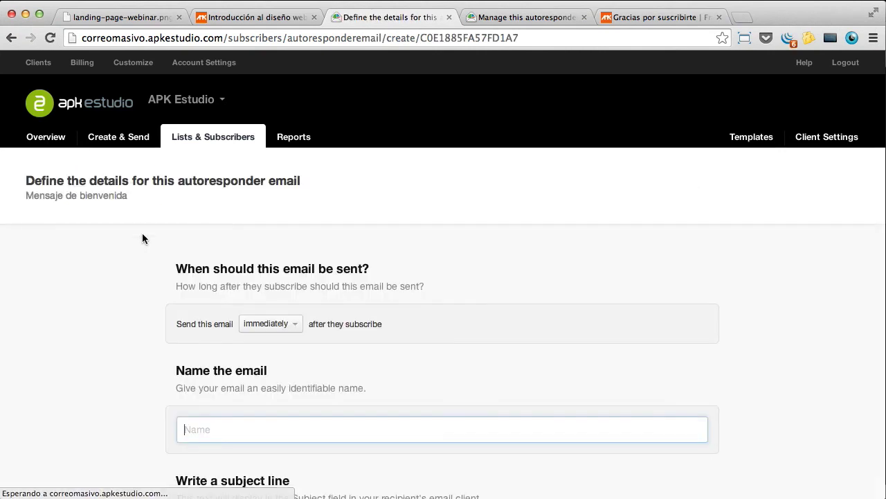
Step: Keep the new autoresponder email sending immediately after subscription
{"action": "scroll", "coordinate": [367, 241], "scroll_direction": "down", "scroll_amount": 5}
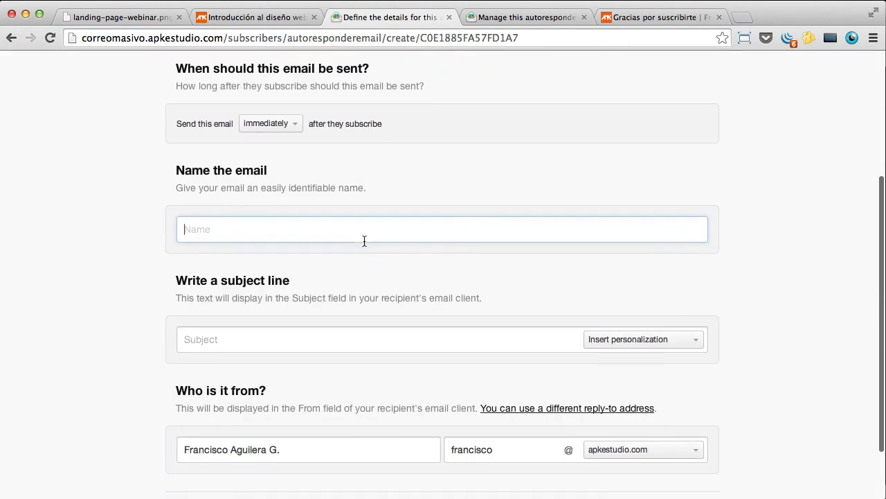
{"action": "scroll", "coordinate": [362, 249], "scroll_direction": "up", "scroll_amount": 5}
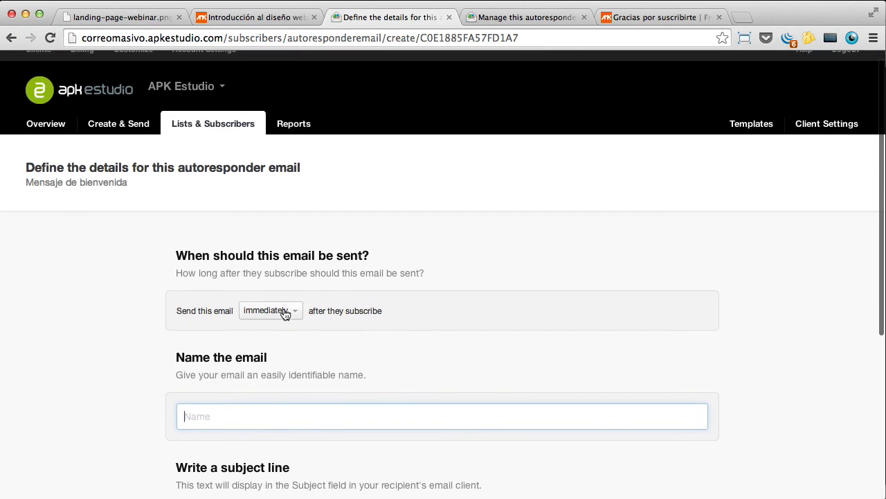
{"action": "left_click", "coordinate": [294, 312]}
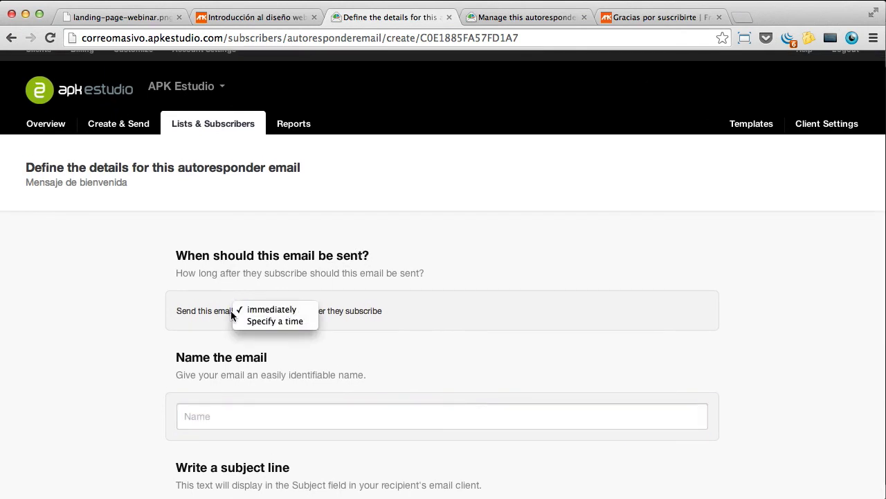
{"action": "left_click", "coordinate": [275, 313]}
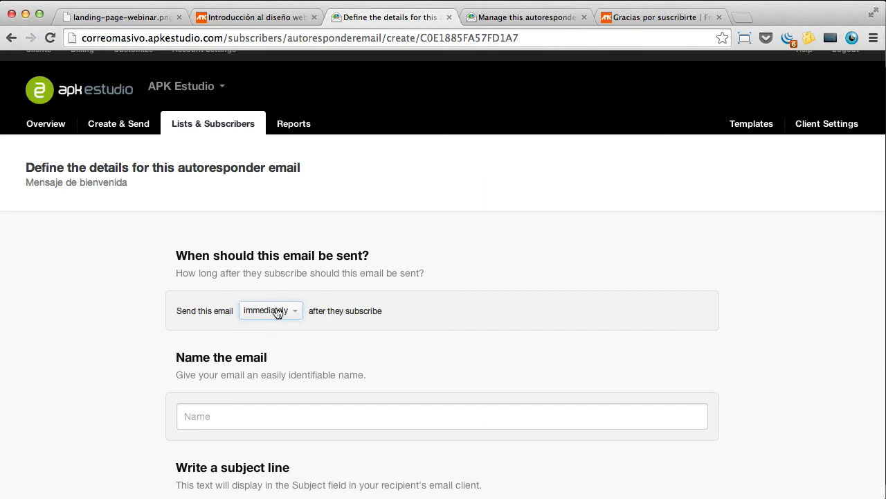
Step: Open the course list's existing welcome email for editing and select its full name
{"action": "left_click", "coordinate": [505, 17]}
{"action": "scroll", "coordinate": [293, 151], "scroll_direction": "down", "scroll_amount": 3}
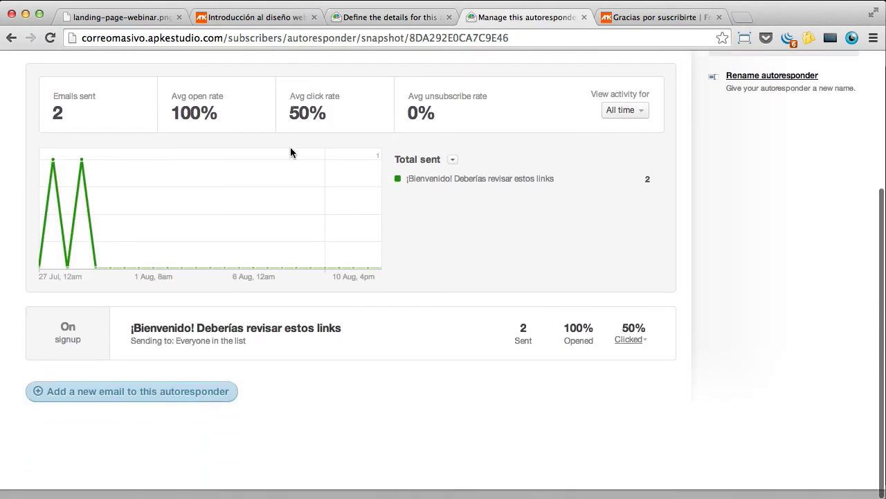
{"action": "mouse_move", "coordinate": [166, 352]}
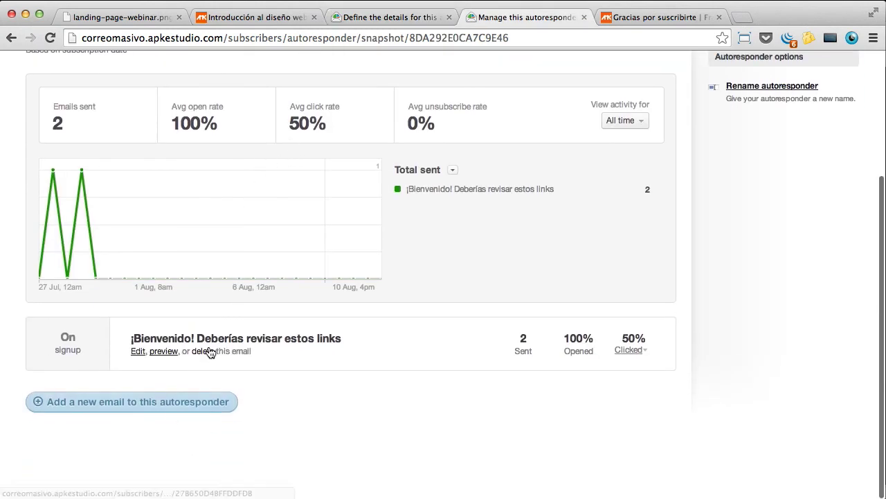
{"action": "left_click", "coordinate": [139, 352]}
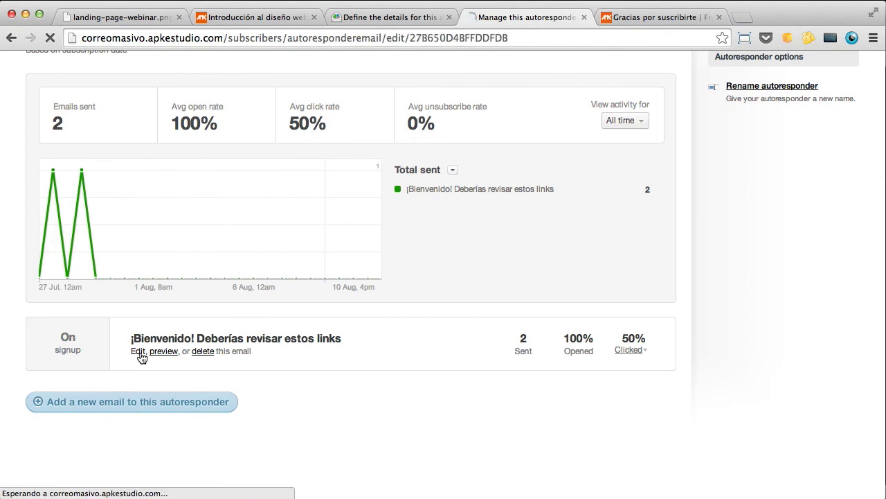
{"action": "scroll", "coordinate": [284, 403], "scroll_direction": "down", "scroll_amount": 1}
{"action": "left_click_drag", "start_coordinate": [386, 400], "coordinate": [134, 375]}
{"action": "left_click_drag", "start_coordinate": [386, 392], "coordinate": [123, 372]}
{"action": "key", "text": "super+c"}
Step: Paste '¡Bienvenido! Deberías revisar estos links' into the new email's Name and Subject
{"action": "left_click", "coordinate": [396, 16]}
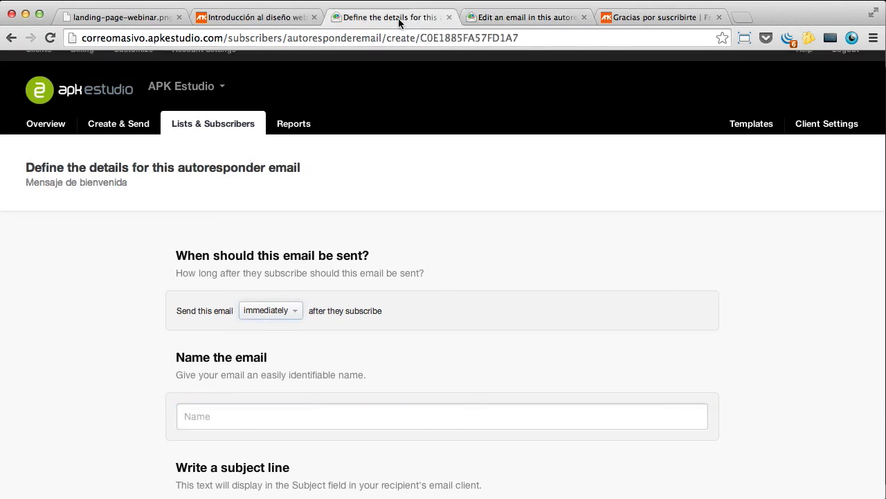
{"action": "left_click", "coordinate": [277, 415]}
{"action": "key", "text": "super+v"}
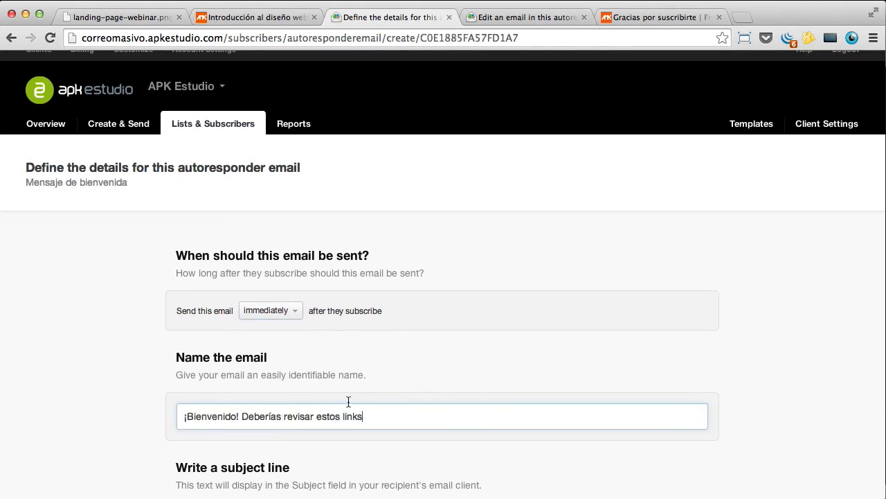
{"action": "scroll", "coordinate": [376, 382], "scroll_direction": "down", "scroll_amount": 4}
{"action": "left_click", "coordinate": [356, 384]}
{"action": "key", "text": "super+v"}
{"action": "scroll", "coordinate": [409, 385], "scroll_direction": "down", "scroll_amount": 1}
{"action": "scroll", "coordinate": [407, 387], "scroll_direction": "down", "scroll_amount": 4}
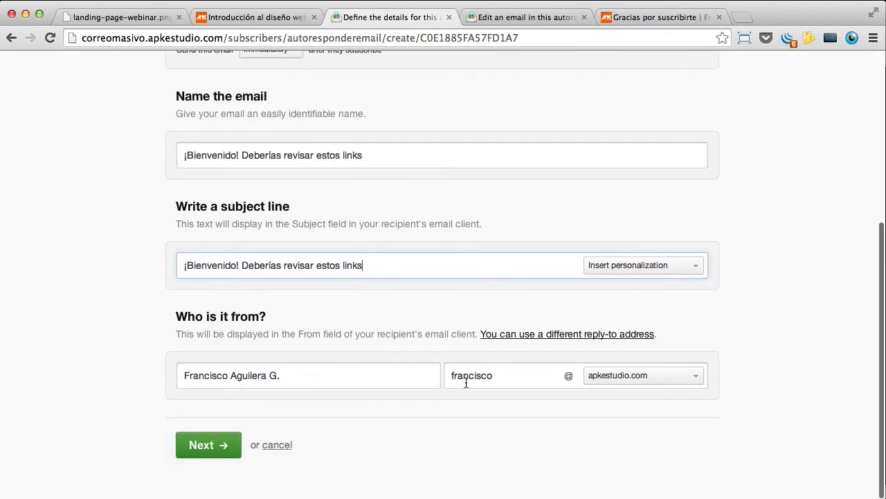
Step: Review the subject personalization options and sender name and address before reaching templates
{"action": "left_click_drag", "start_coordinate": [189, 154], "coordinate": [246, 155]}
{"action": "left_click_drag", "start_coordinate": [396, 154], "coordinate": [266, 154]}
{"action": "left_click", "coordinate": [385, 266]}
{"action": "key", "text": "super+a"}
{"action": "left_click", "coordinate": [686, 269]}
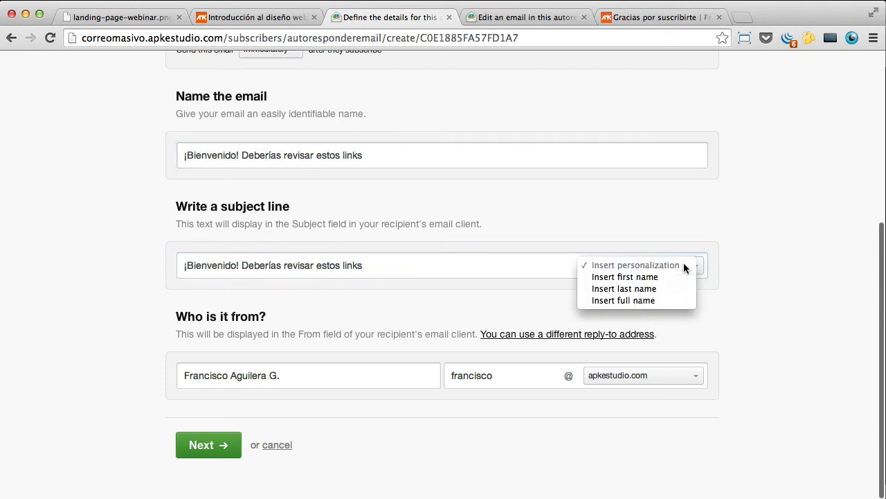
{"action": "left_click", "coordinate": [780, 240]}
{"action": "left_click_drag", "start_coordinate": [305, 378], "coordinate": [128, 359]}
{"action": "left_click", "coordinate": [307, 378]}
{"action": "left_click_drag", "start_coordinate": [506, 378], "coordinate": [405, 358]}
{"action": "left_click", "coordinate": [516, 379]}
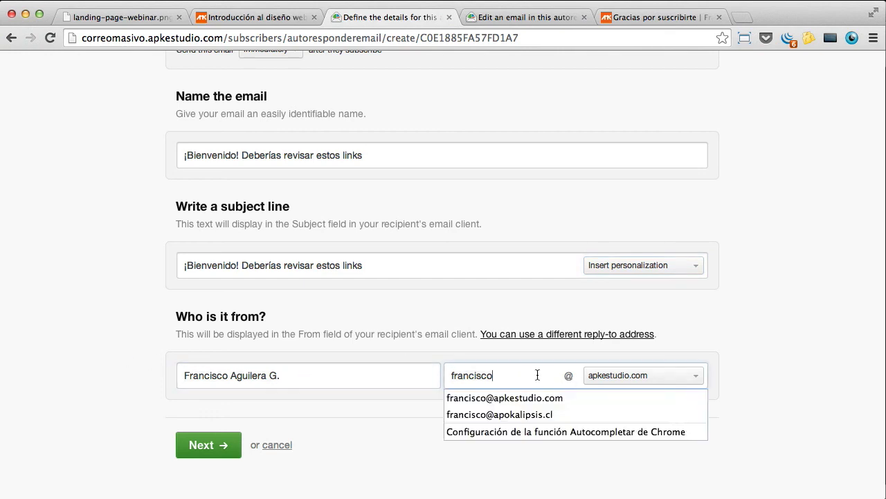
{"action": "left_click", "coordinate": [227, 446]}
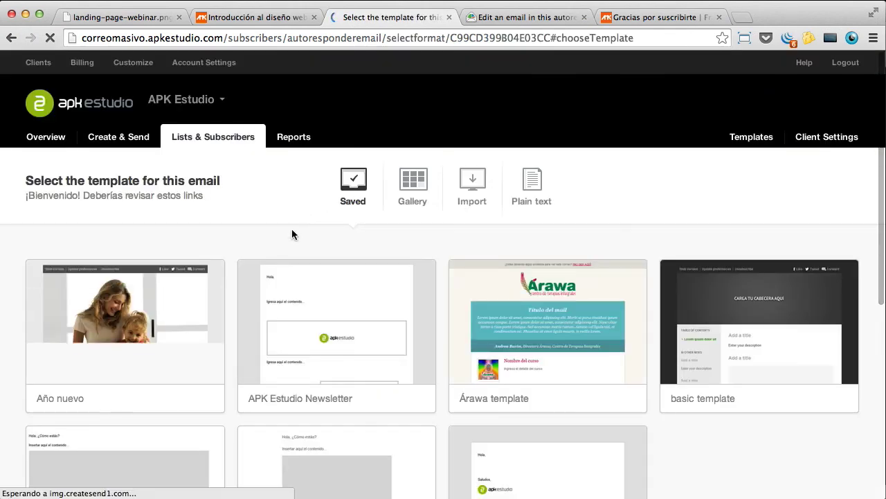
Step: Apply the Diseño Plano 2 template to the new welcome email
{"action": "scroll", "coordinate": [293, 232], "scroll_direction": "down", "scroll_amount": 3}
{"action": "scroll", "coordinate": [300, 244], "scroll_direction": "down", "scroll_amount": 3}
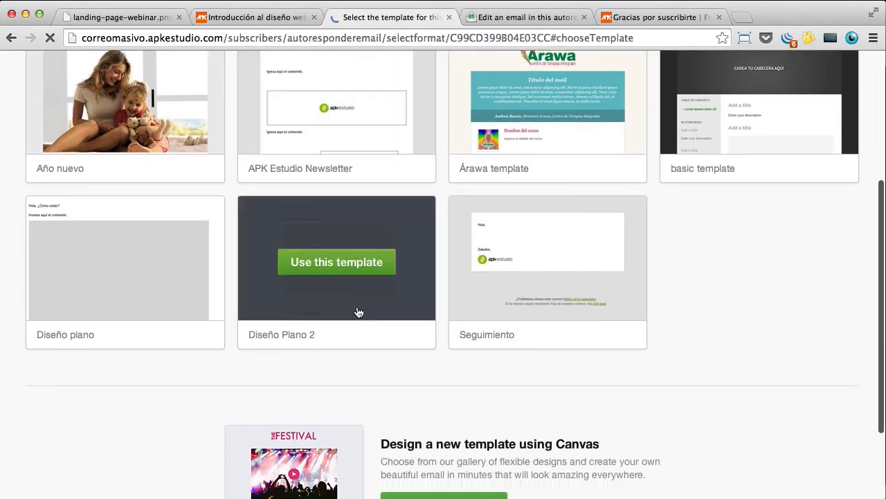
{"action": "left_click", "coordinate": [400, 266]}
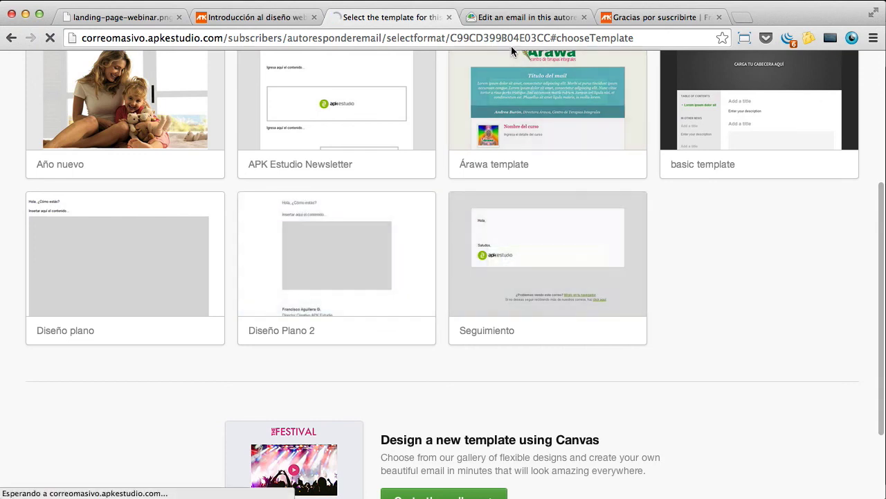
Step: Give the existing welcome email the Diseño Plano 2 template too
{"action": "left_click", "coordinate": [512, 17]}
{"action": "scroll", "coordinate": [309, 306], "scroll_direction": "down", "scroll_amount": 2}
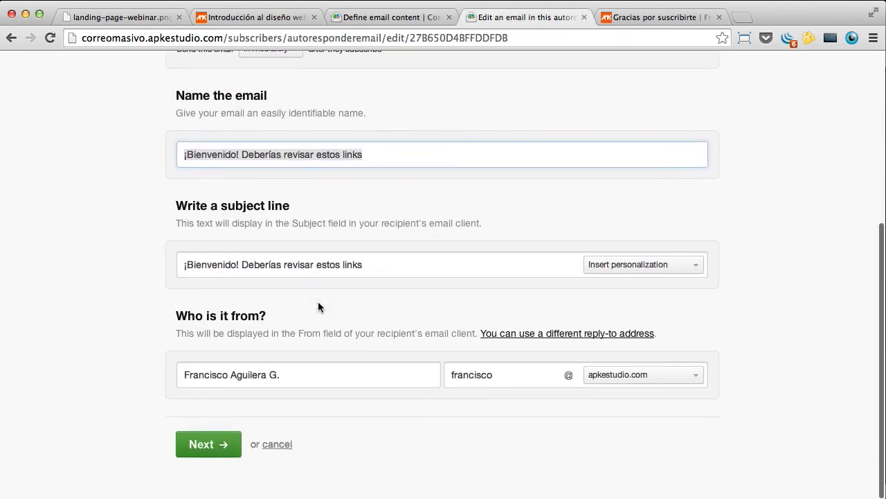
{"action": "left_click", "coordinate": [217, 446]}
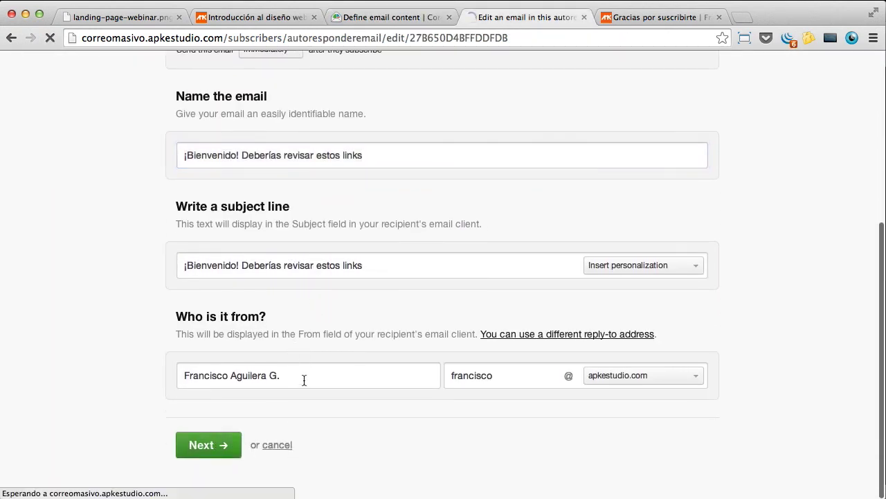
{"action": "scroll", "coordinate": [416, 353], "scroll_direction": "down", "scroll_amount": 5}
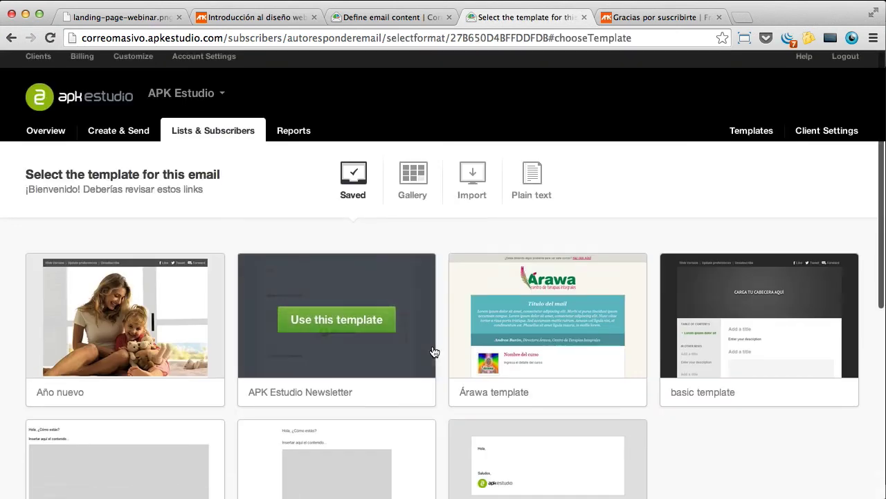
{"action": "left_click", "coordinate": [388, 261]}
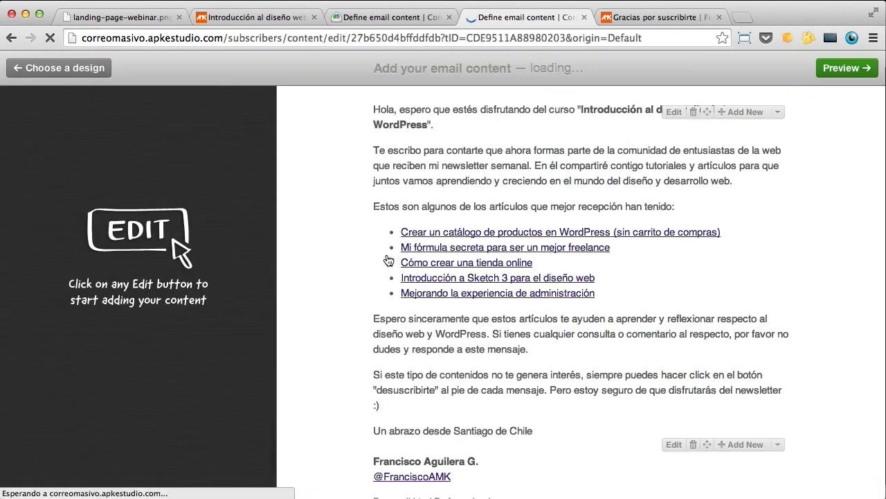
Step: Try pasting the copied welcome text into the new email's top text block, then undo it
{"action": "scroll", "coordinate": [407, 187], "scroll_direction": "down", "scroll_amount": 2}
{"action": "scroll", "coordinate": [485, 159], "scroll_direction": "up", "scroll_amount": 2}
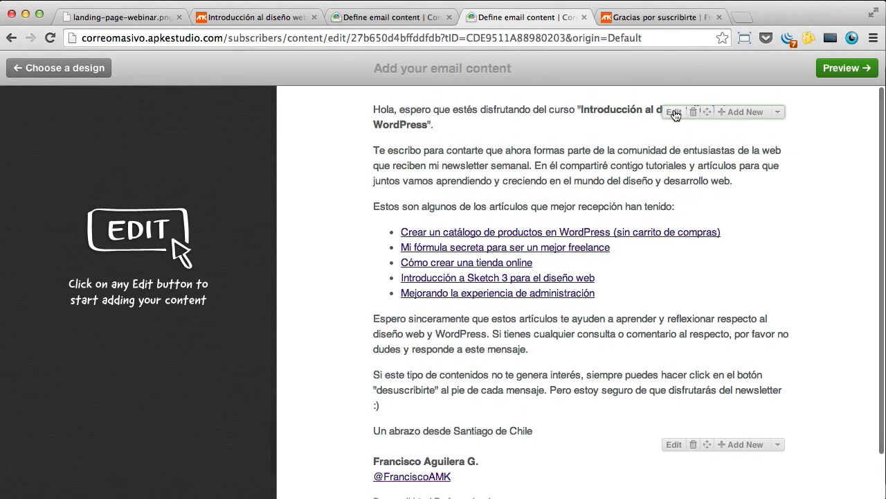
{"action": "left_click", "coordinate": [671, 112]}
{"action": "key", "text": "super+a"}
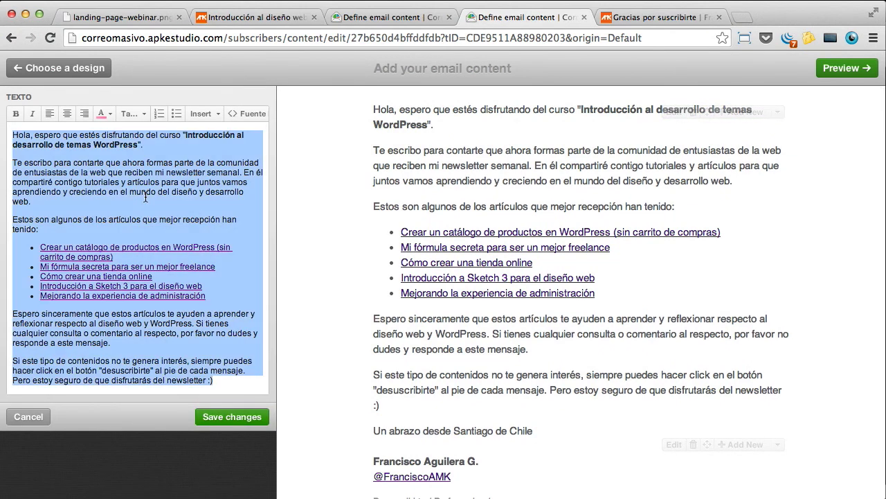
{"action": "left_click", "coordinate": [415, 18]}
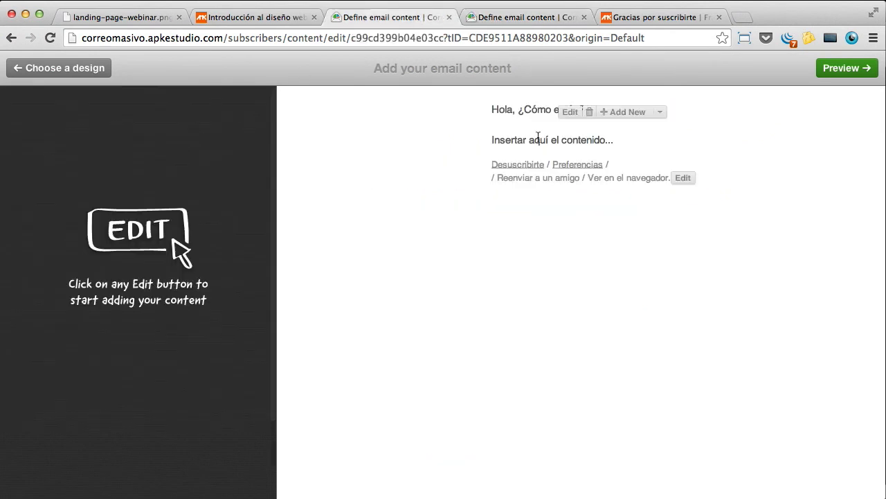
{"action": "left_click", "coordinate": [571, 112]}
{"action": "key", "text": "super+a"}
{"action": "key", "text": "super+v"}
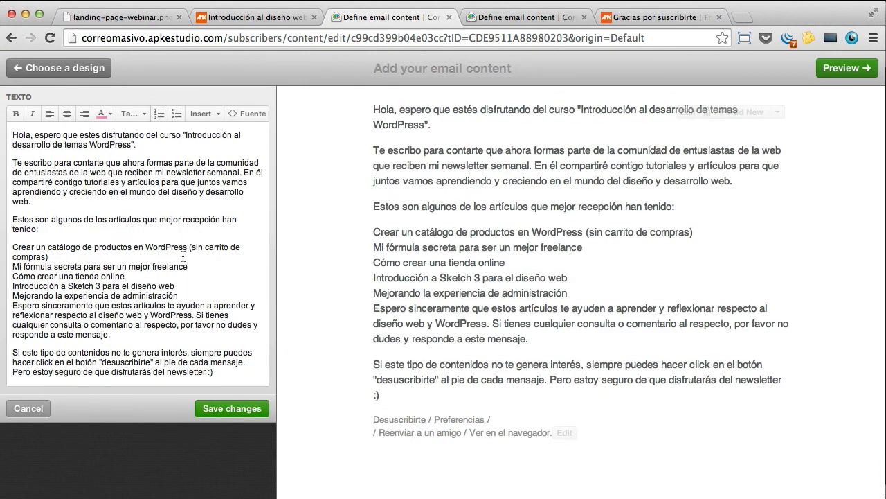
{"action": "key", "text": "super+z"}
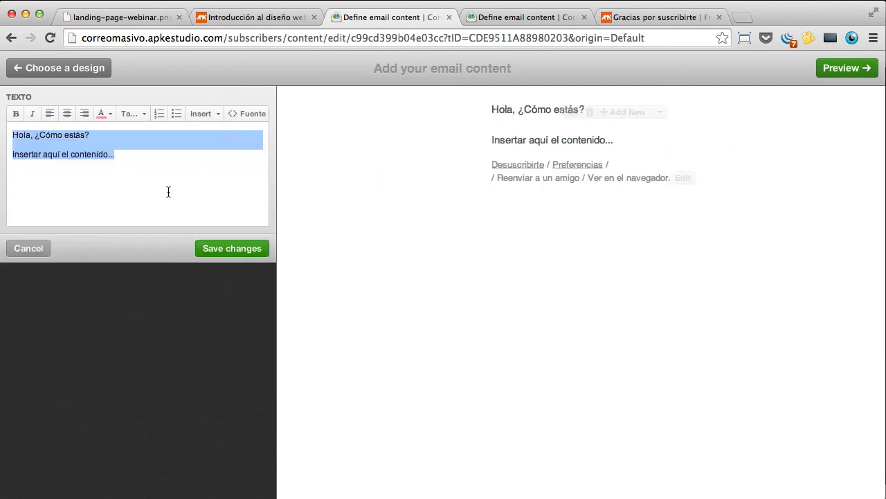
Step: Replace the TEXTO block's HTML source with the newsletter HTML copied from the other email
{"action": "left_click", "coordinate": [534, 21]}
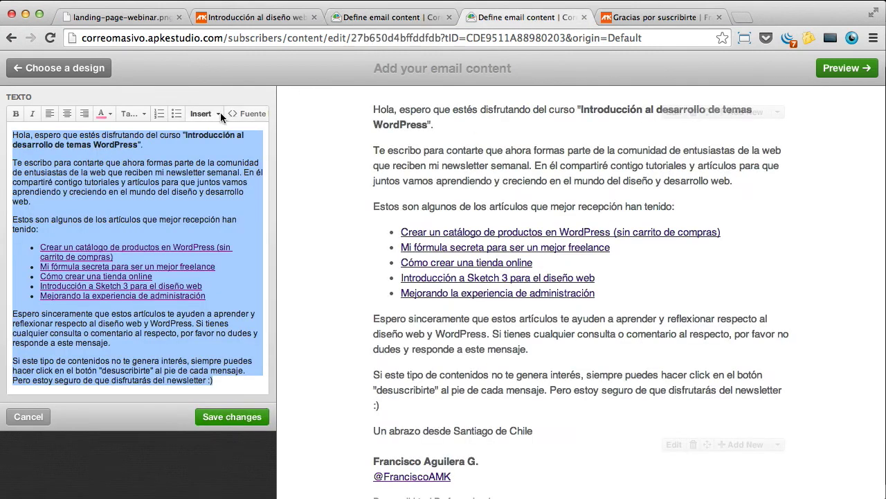
{"action": "left_click", "coordinate": [247, 112]}
{"action": "left_click", "coordinate": [137, 204]}
{"action": "key", "text": "super+a"}
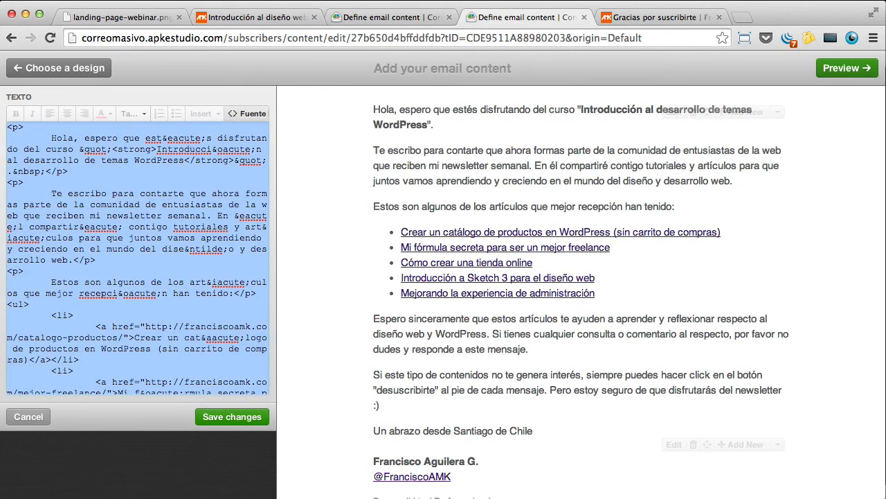
{"action": "left_click", "coordinate": [365, 21]}
{"action": "left_click", "coordinate": [248, 112]}
{"action": "left_click", "coordinate": [187, 193]}
{"action": "key", "text": "super+a"}
{"action": "key", "text": "BackSpace"}
{"action": "key", "text": "super+v"}
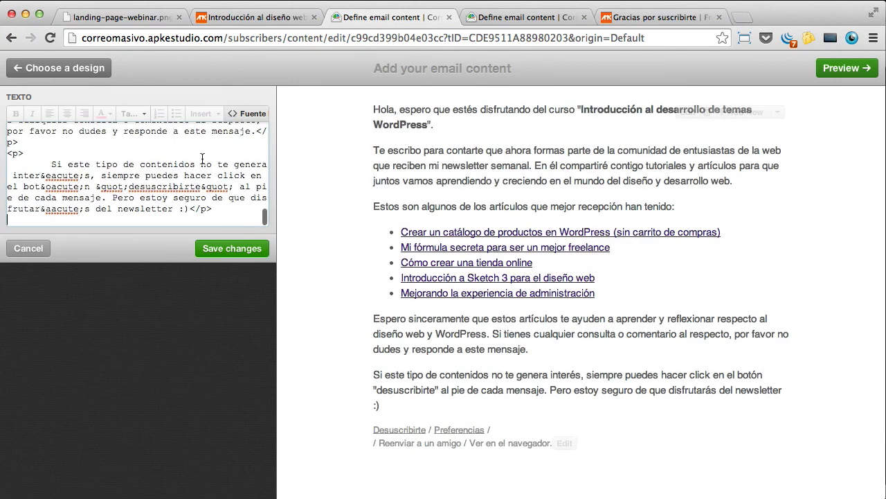
{"action": "left_click", "coordinate": [234, 113]}
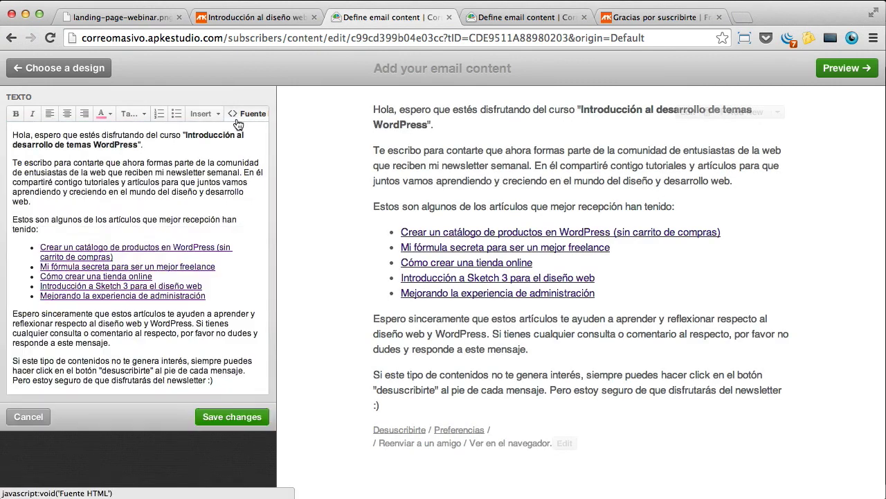
Step: Copy the other email's signature HTML source and save the new email body
{"action": "left_click", "coordinate": [526, 17]}
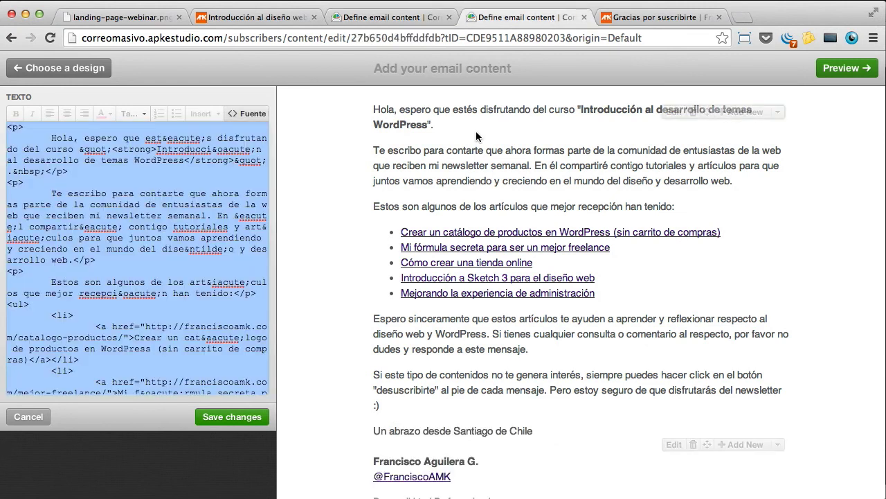
{"action": "scroll", "coordinate": [481, 161], "scroll_direction": "down", "scroll_amount": 1}
{"action": "scroll", "coordinate": [208, 291], "scroll_direction": "down", "scroll_amount": 10}
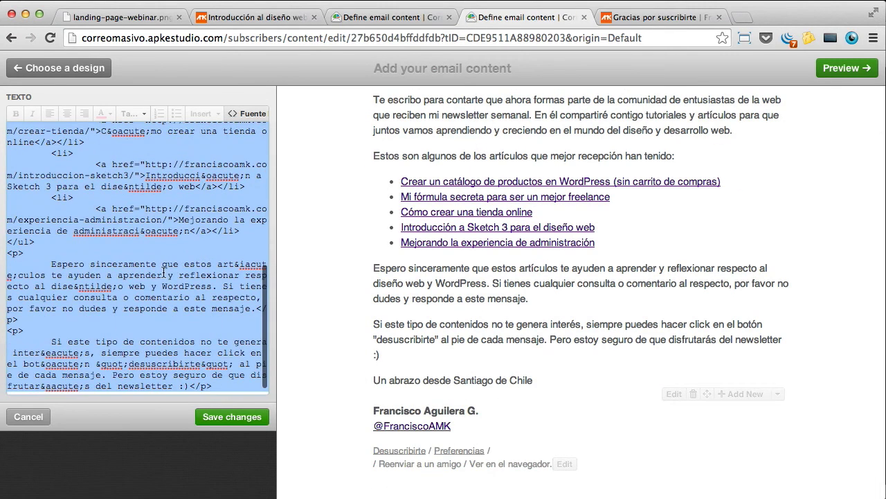
{"action": "left_click", "coordinate": [230, 117]}
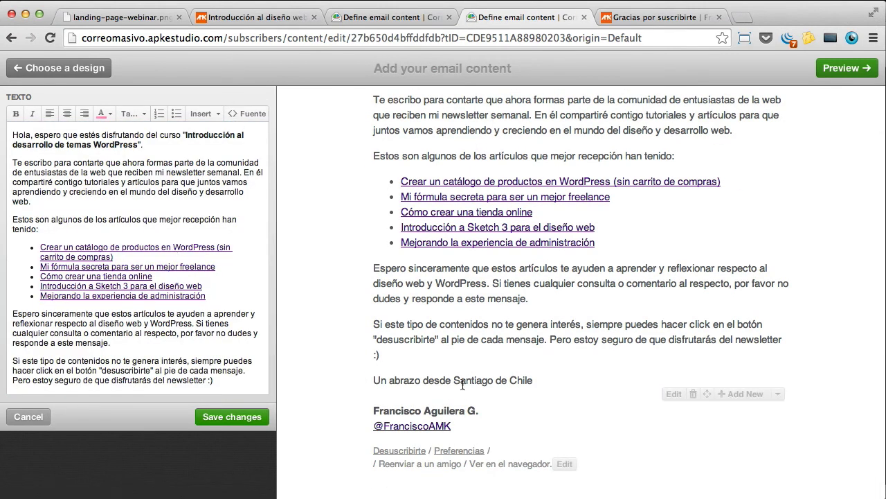
{"action": "left_click", "coordinate": [678, 399]}
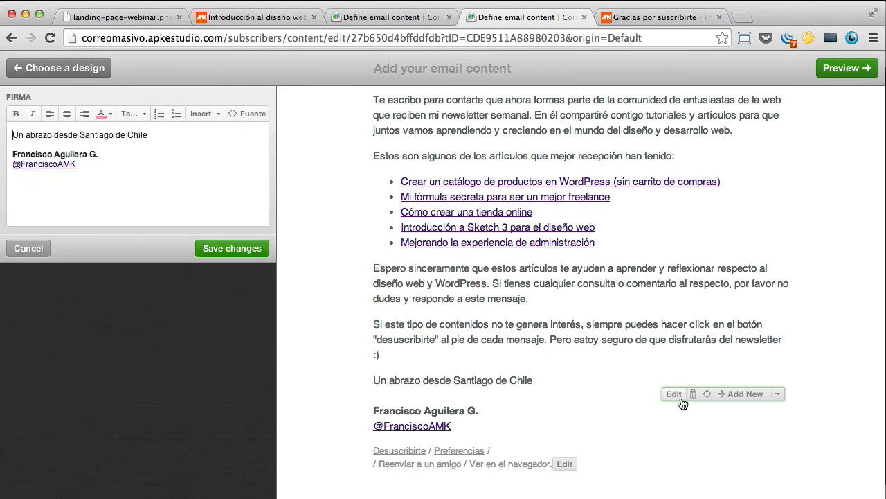
{"action": "left_click", "coordinate": [248, 114]}
{"action": "key", "text": "super+a"}
{"action": "key", "text": "super+c"}
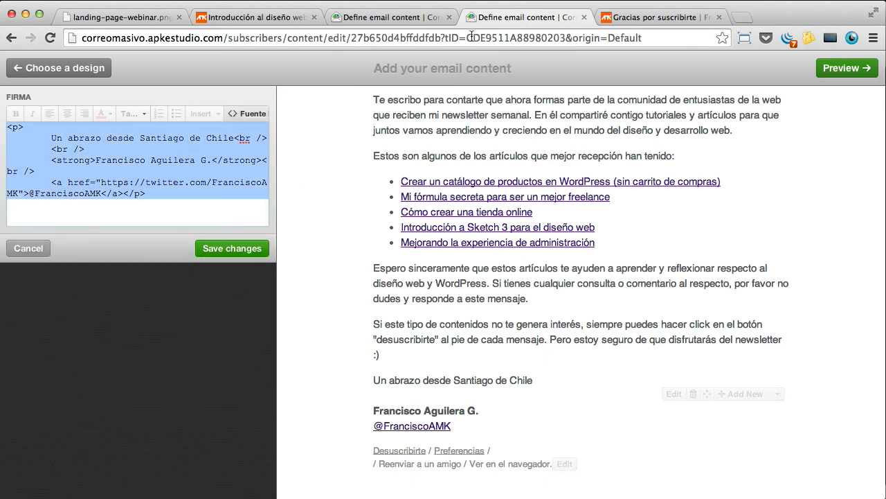
{"action": "left_click", "coordinate": [410, 18]}
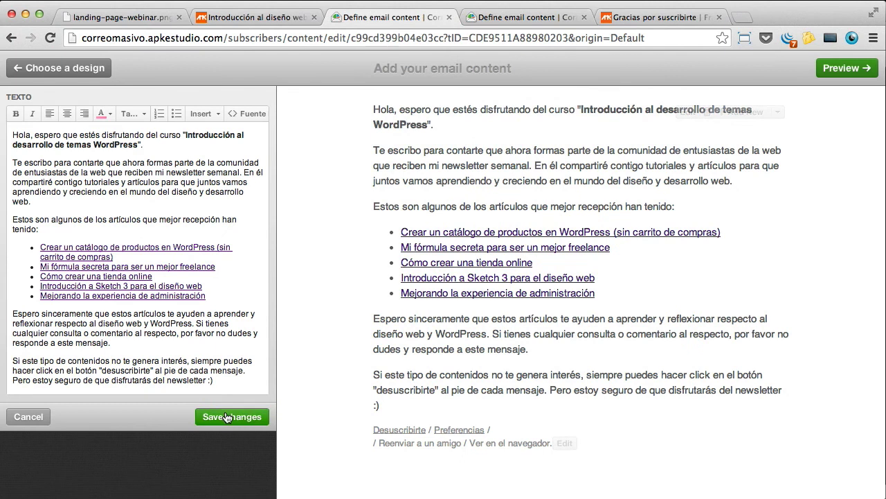
{"action": "left_click", "coordinate": [227, 417]}
Step: Add a signature block, paste the copied signature HTML into its source, and save it
{"action": "left_click", "coordinate": [752, 113]}
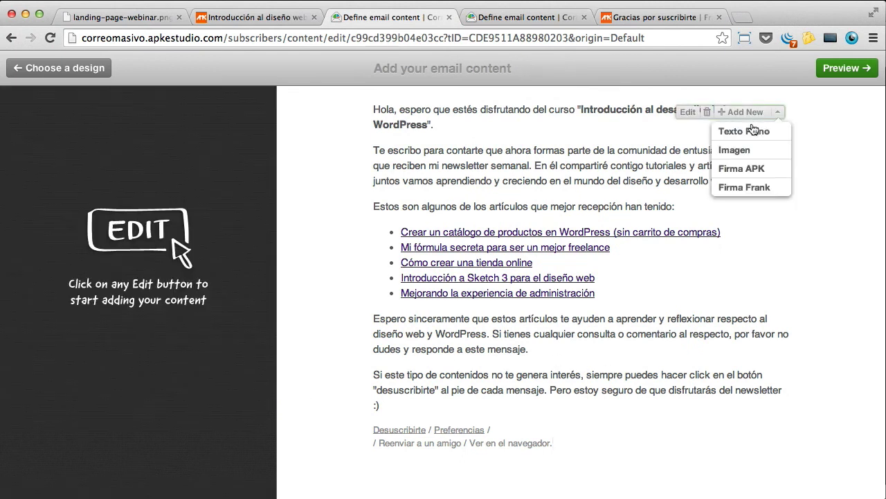
{"action": "left_click", "coordinate": [752, 188]}
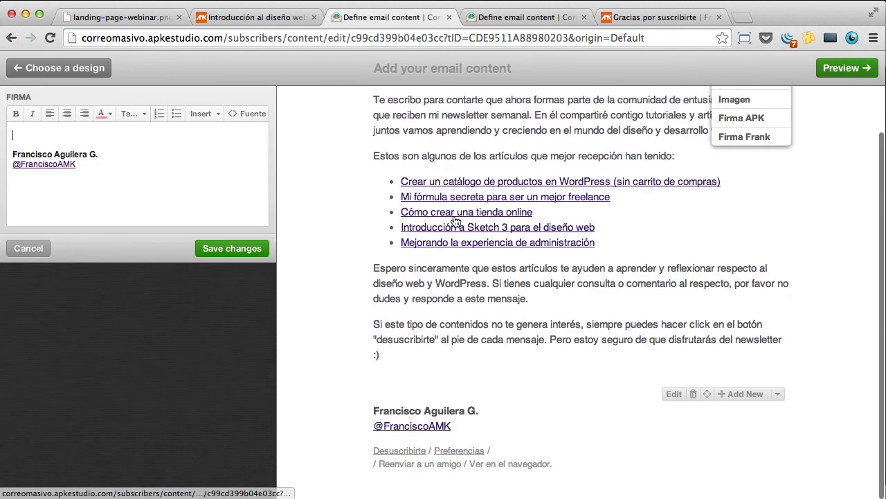
{"action": "left_click", "coordinate": [247, 113]}
{"action": "key", "text": "super+a"}
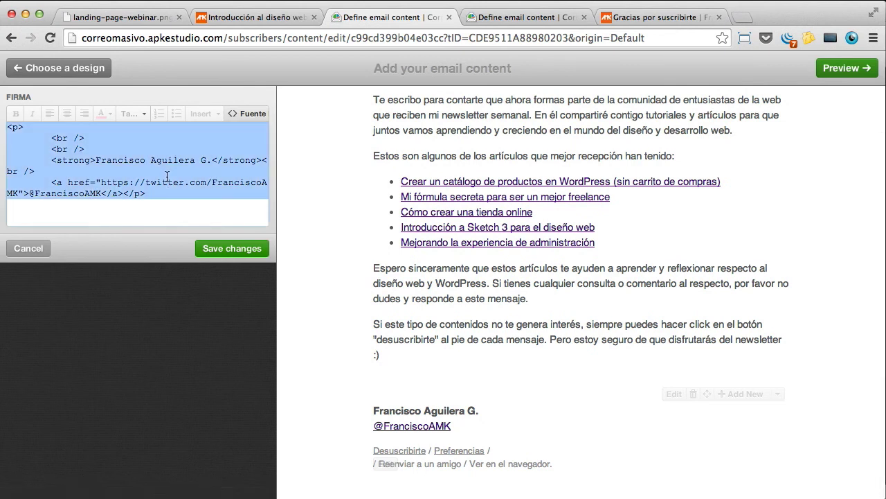
{"action": "key", "text": "super+v"}
{"action": "left_click", "coordinate": [241, 117]}
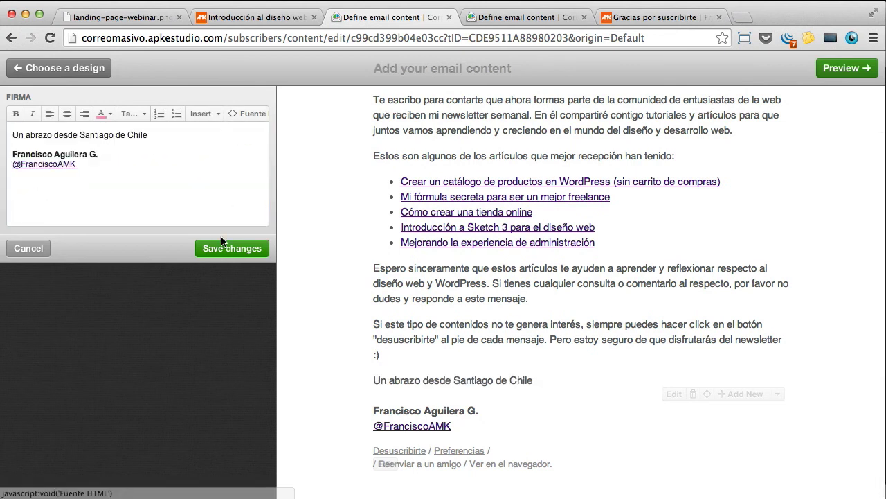
{"action": "left_click", "coordinate": [226, 249]}
Step: Preview the welcome email with its 'Un abrazo desde Santiago de Chile' signature
{"action": "scroll", "coordinate": [741, 163], "scroll_direction": "up", "scroll_amount": 1}
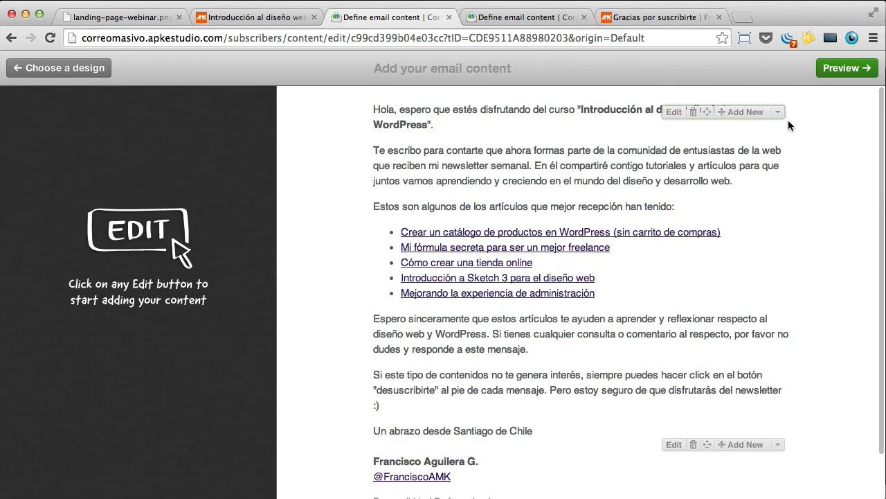
{"action": "left_click", "coordinate": [847, 68]}
{"action": "left_click", "coordinate": [572, 17]}
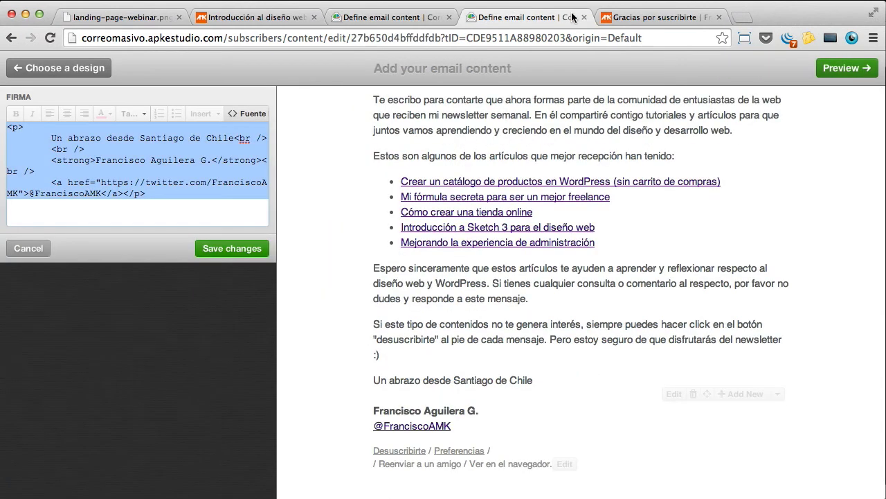
{"action": "left_click", "coordinate": [391, 16]}
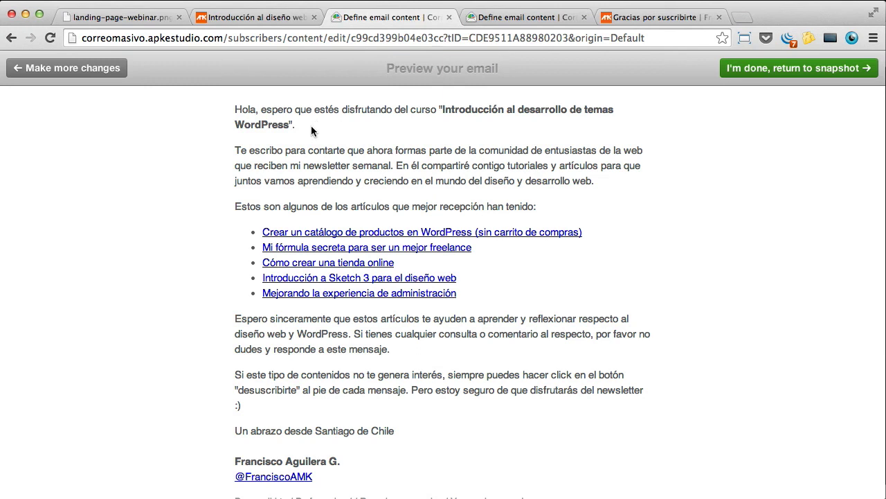
Step: Read through the previewed greeting and body paragraphs, then choose Make more changes
{"action": "left_click_drag", "start_coordinate": [296, 125], "coordinate": [257, 101]}
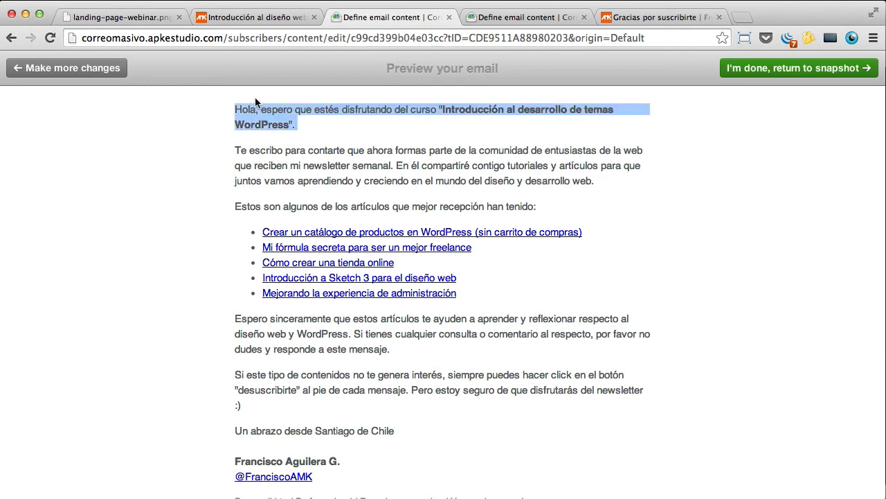
{"action": "scroll", "coordinate": [330, 160], "scroll_direction": "down", "scroll_amount": 2}
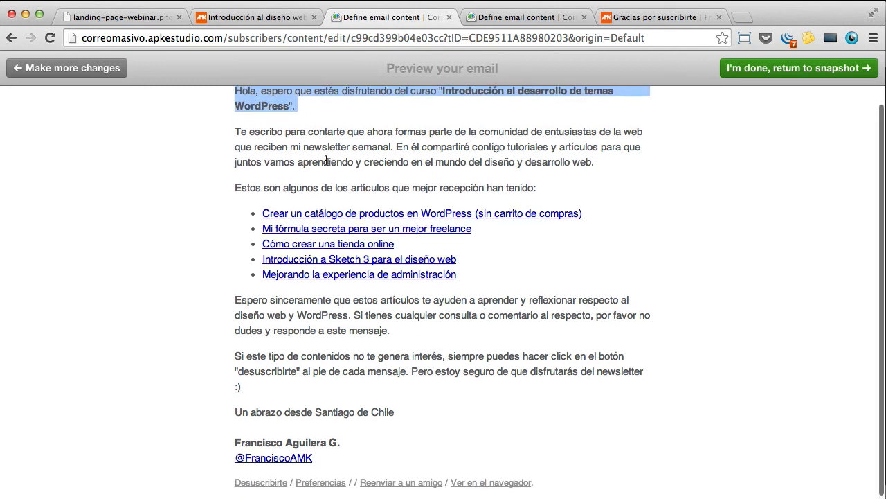
{"action": "scroll", "coordinate": [311, 131], "scroll_direction": "up", "scroll_amount": 1}
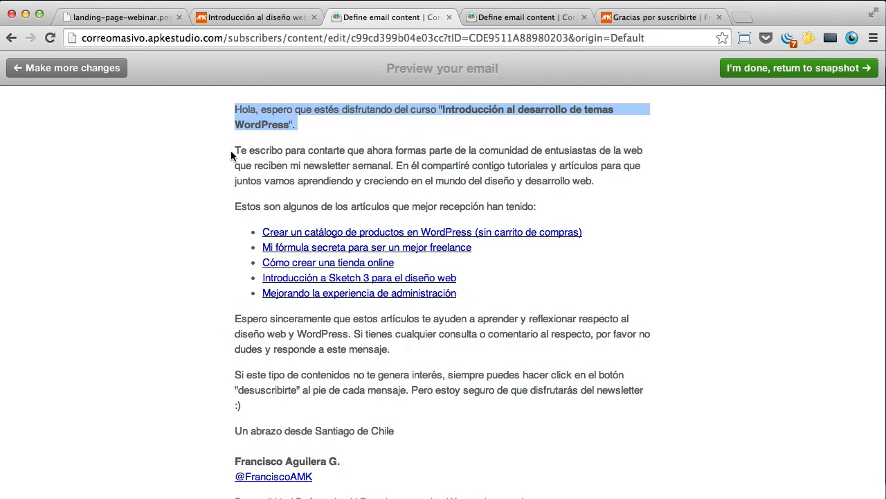
{"action": "left_click_drag", "start_coordinate": [237, 151], "coordinate": [226, 150]}
{"action": "scroll", "coordinate": [360, 223], "scroll_direction": "down", "scroll_amount": 1}
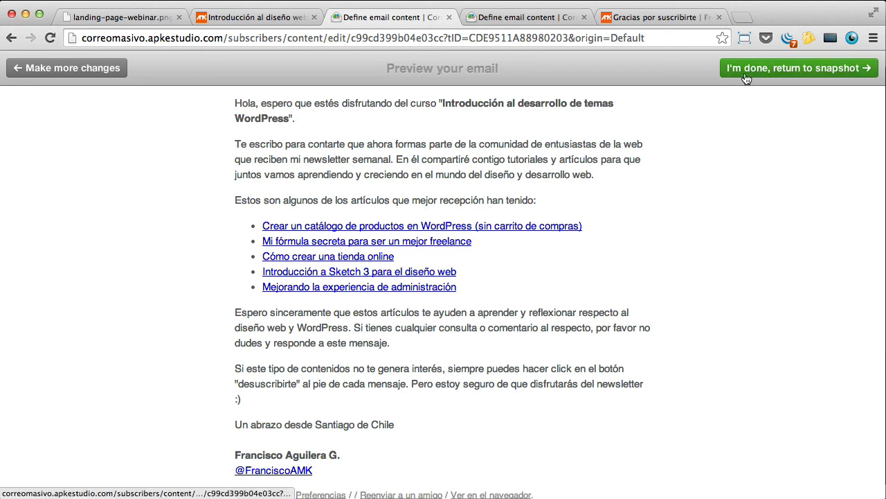
{"action": "left_click", "coordinate": [88, 67]}
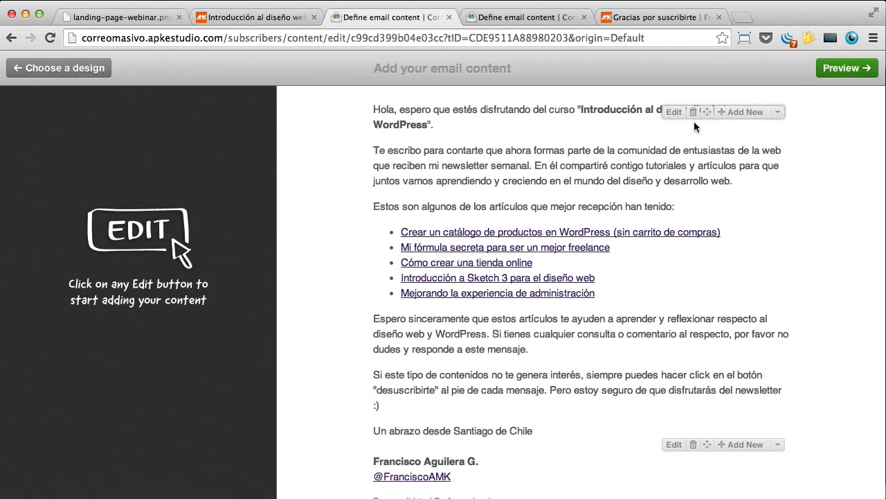
Step: Replace the greeting text after Hola with 'ya estás registrado para el webina'
{"action": "left_click", "coordinate": [672, 113]}
{"action": "left_click", "coordinate": [68, 143]}
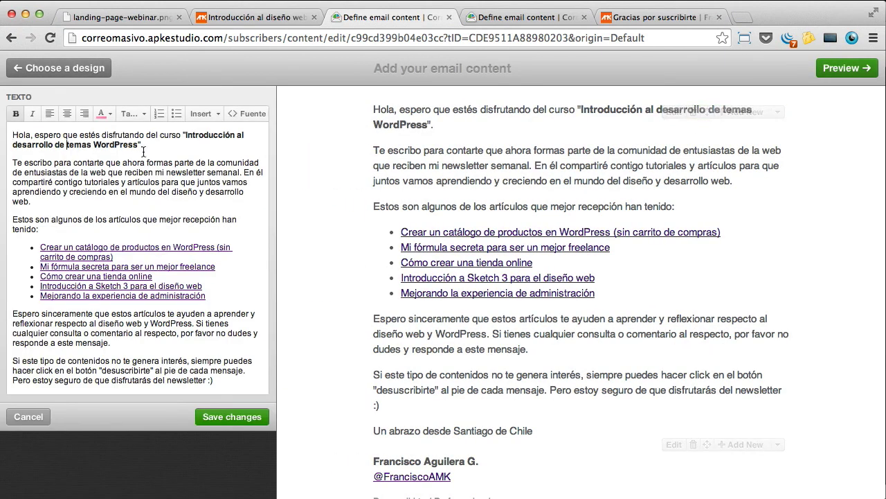
{"action": "left_click_drag", "start_coordinate": [151, 145], "coordinate": [36, 135]}
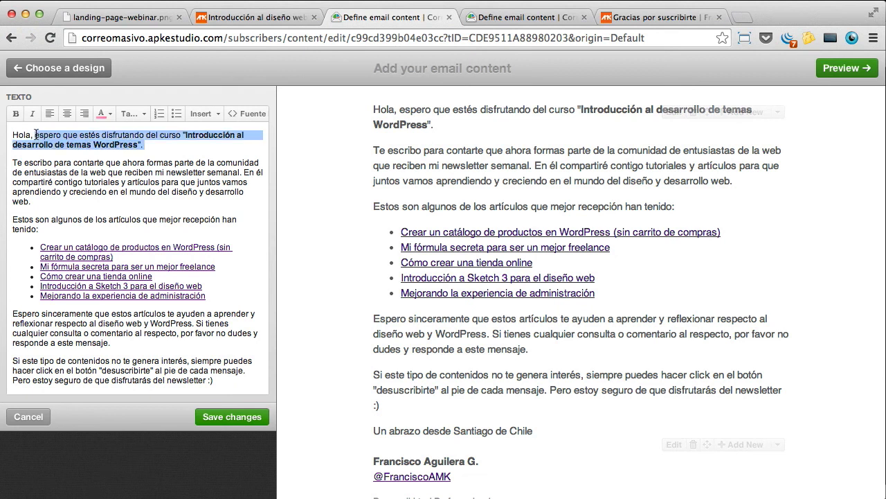
{"action": "type", "text": "ya estás registrado para el webina"}
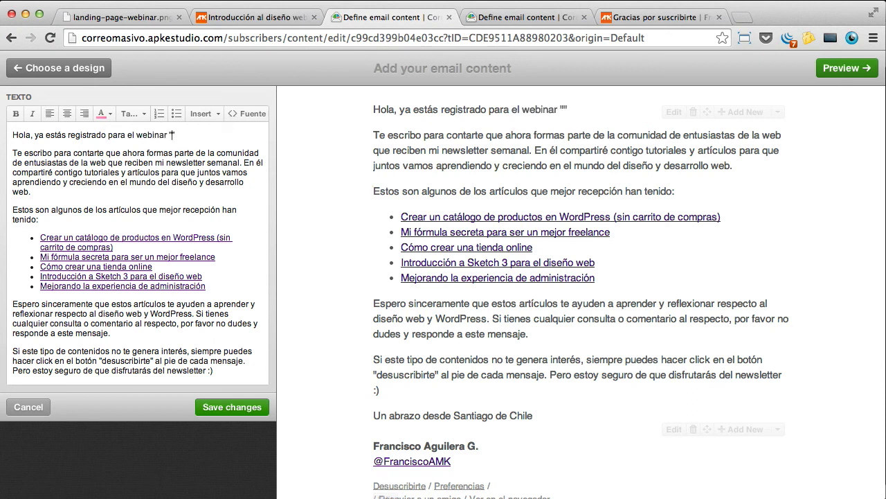
{"action": "key", "text": "super+v"}
{"action": "key", "text": "super+z"}
Step: Copy the webinar title from the landing page and close the spare email editor tab
{"action": "left_click", "coordinate": [215, 21]}
{"action": "scroll", "coordinate": [366, 120], "scroll_direction": "up", "scroll_amount": 3}
{"action": "left_click_drag", "start_coordinate": [652, 177], "coordinate": [162, 134]}
{"action": "key", "text": "super+c"}
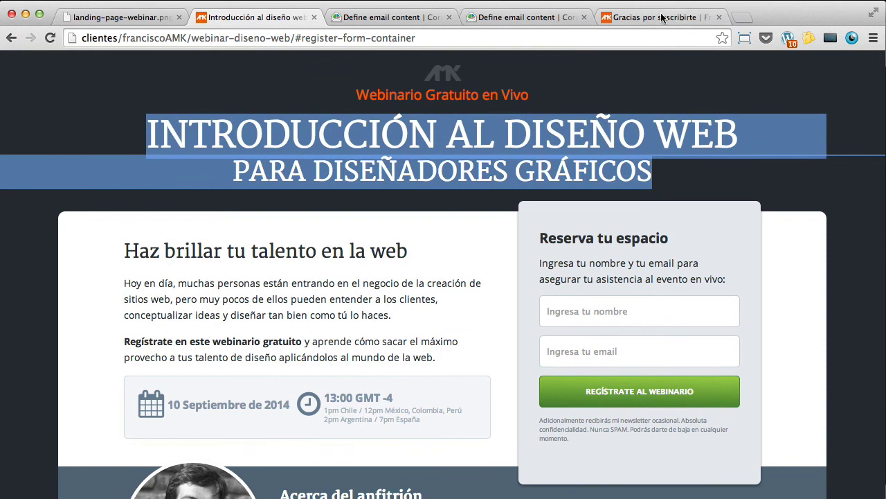
{"action": "left_click", "coordinate": [662, 18]}
{"action": "left_click", "coordinate": [526, 18]}
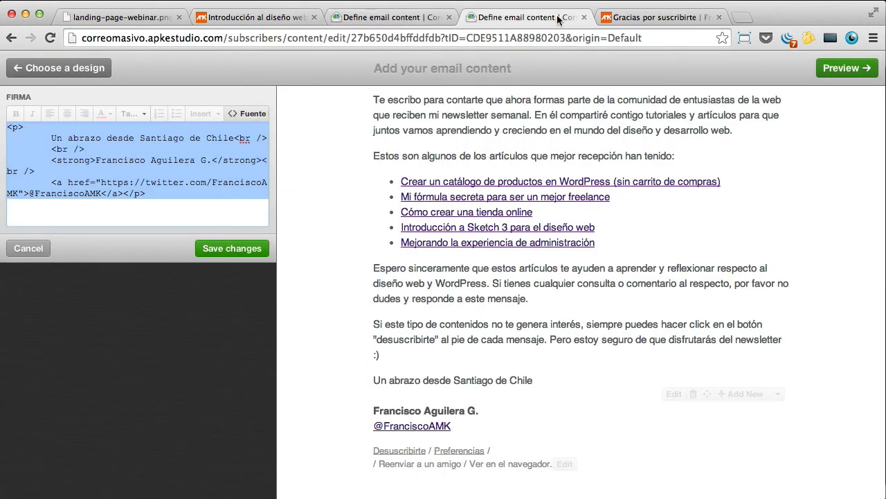
{"action": "left_click", "coordinate": [584, 17]}
{"action": "left_click", "coordinate": [416, 23]}
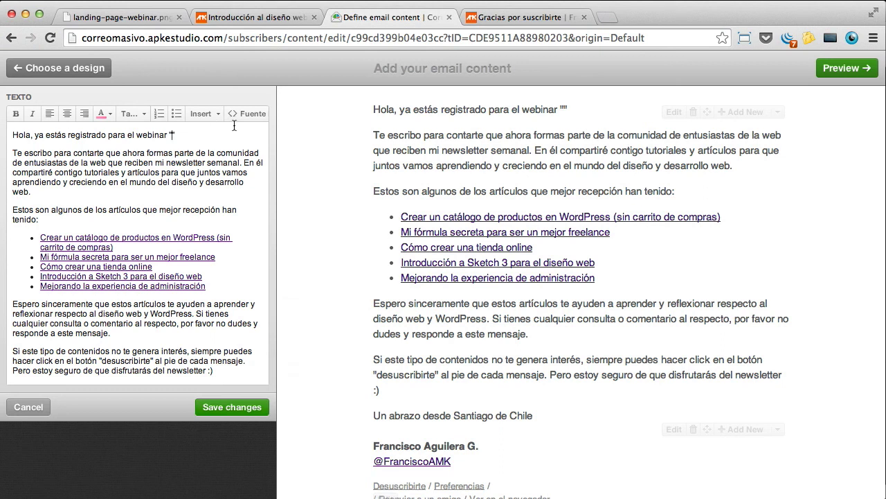
Step: Finish 'webinario gratuito', paste the quoted webinar title, and begin 'Te enviaré un email…'
{"action": "type", "text": "io"}
{"action": "type", "text": " gratis"}
{"action": "key", "text": "BackSpace"}
{"action": "key", "text": "BackSpace"}
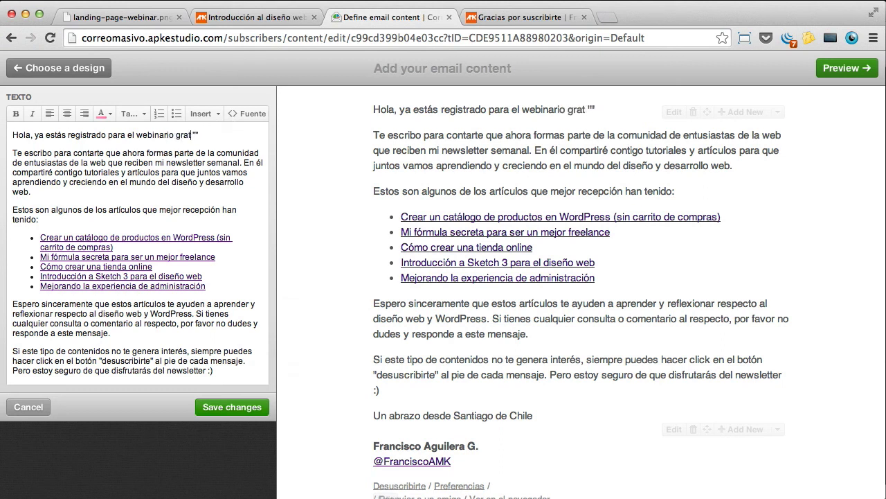
{"action": "type", "text": "uito \""}
{"action": "key", "text": "super+v"}
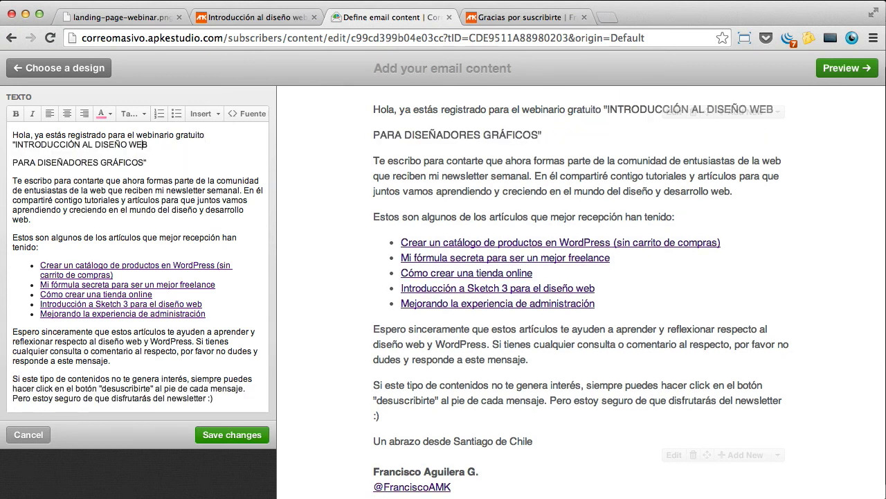
{"action": "key", "text": "BackSpace"}
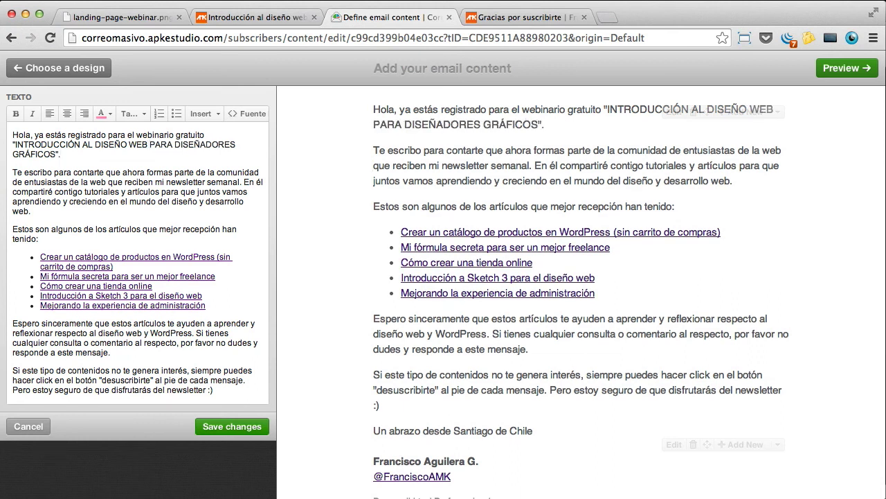
{"action": "type", "text": "Te enviaré un email, a"}
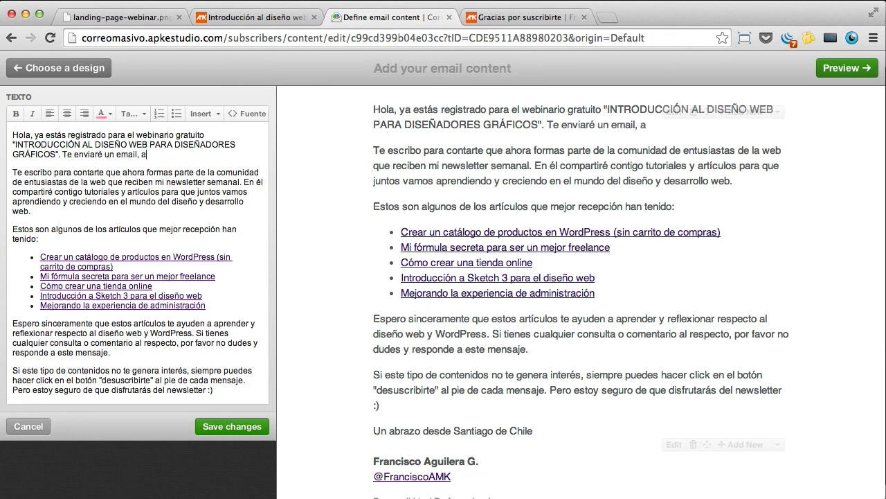
{"action": "type", "text": ", re"}
{"action": "type", "text": "isándo"}
{"action": "type", "text": "te dónde podrás"}
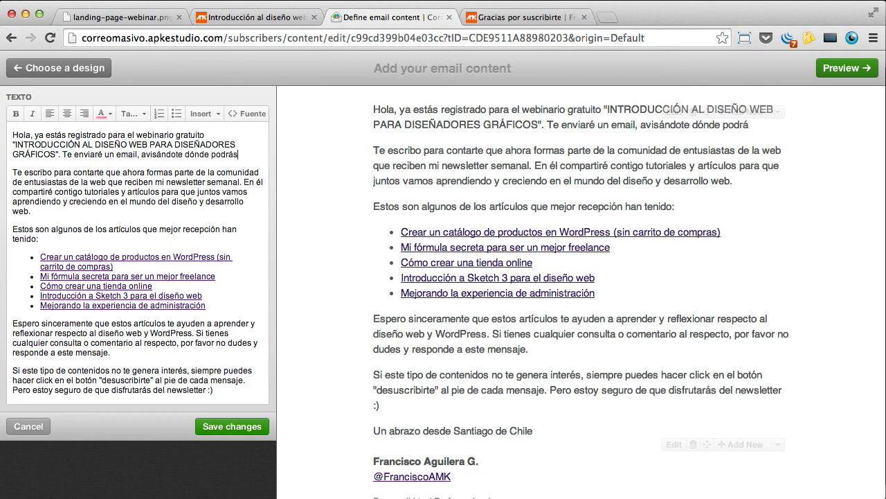
{"action": "type", "text": " acceder a ver"}
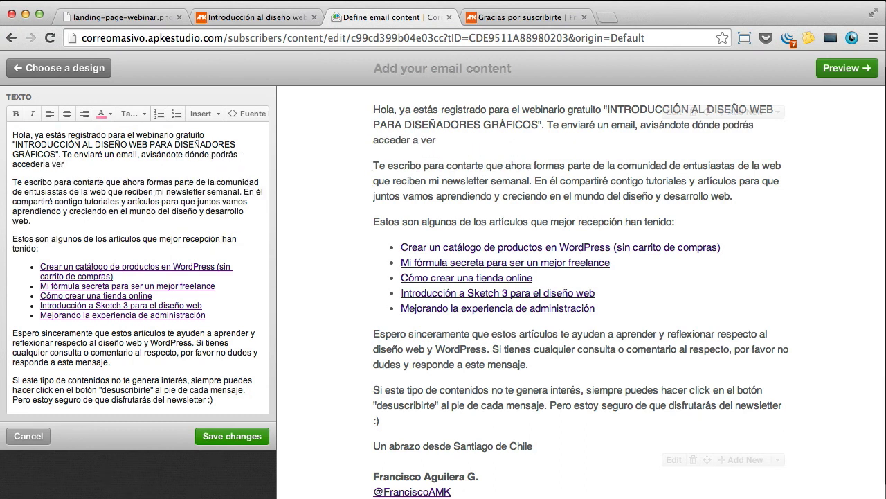
{"action": "type", "text": "lo el día de"}
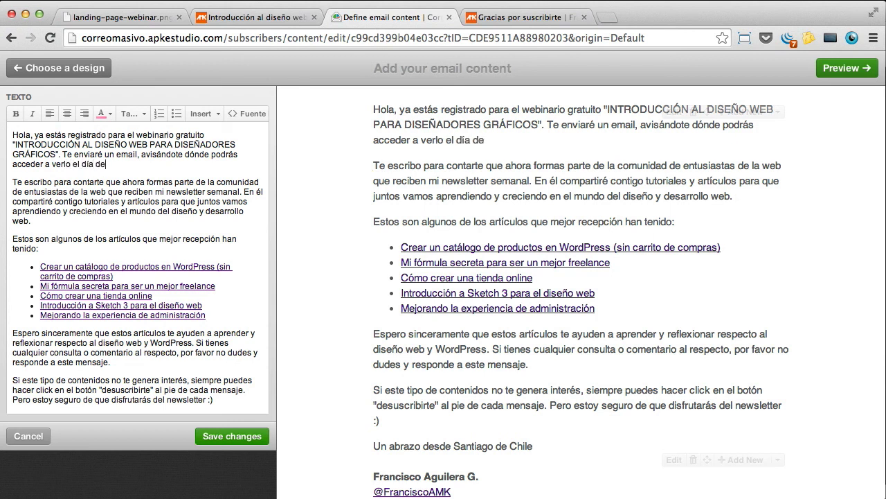
{"action": "type", "text": "l event"}
{"action": "type", "text": "Adicionalme"}
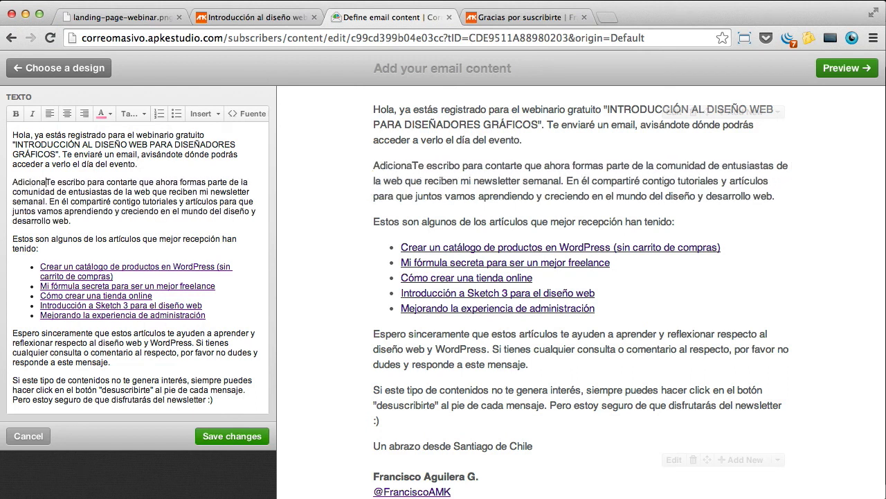
{"action": "type", "text": "nte, "}
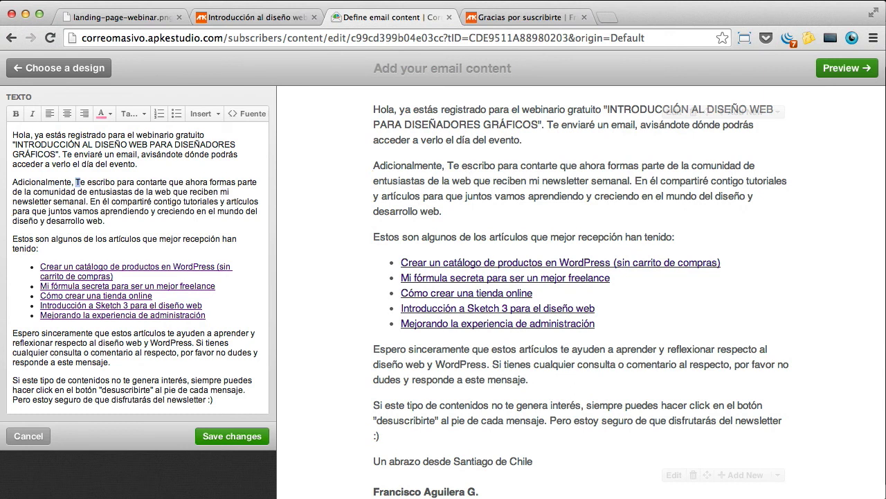
{"action": "type", "text": "t"}
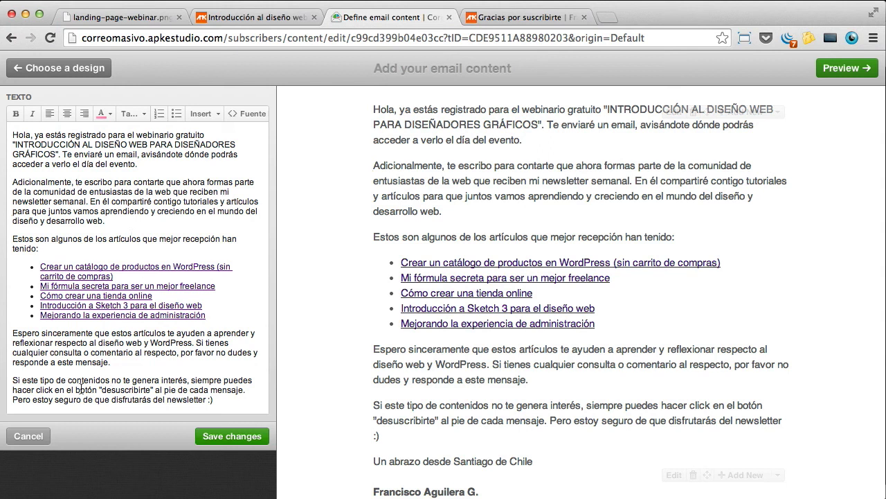
Step: Adjust the closing paragraph's final sentence and save the text block
{"action": "left_click_drag", "start_coordinate": [20, 381], "coordinate": [246, 390]}
{"action": "left_click", "coordinate": [145, 374]}
{"action": "left_click_drag", "start_coordinate": [222, 399], "coordinate": [8, 403]}
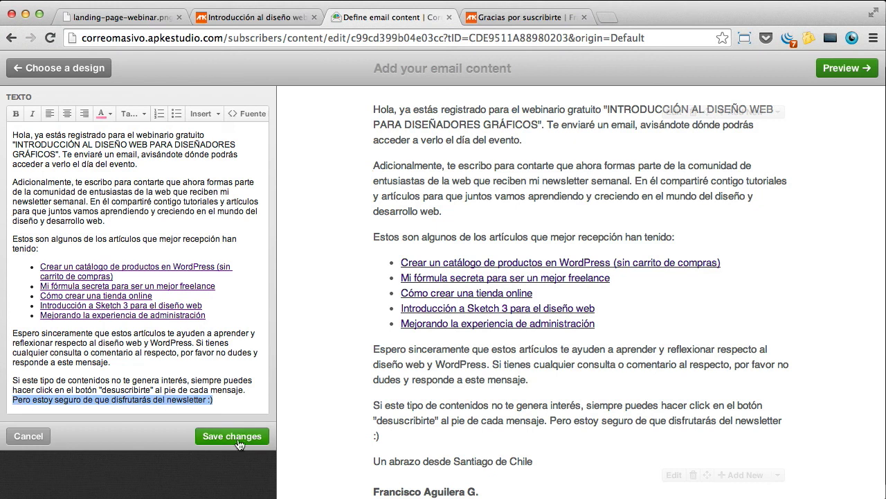
{"action": "left_click", "coordinate": [236, 437]}
{"action": "scroll", "coordinate": [640, 323], "scroll_direction": "up", "scroll_amount": 3}
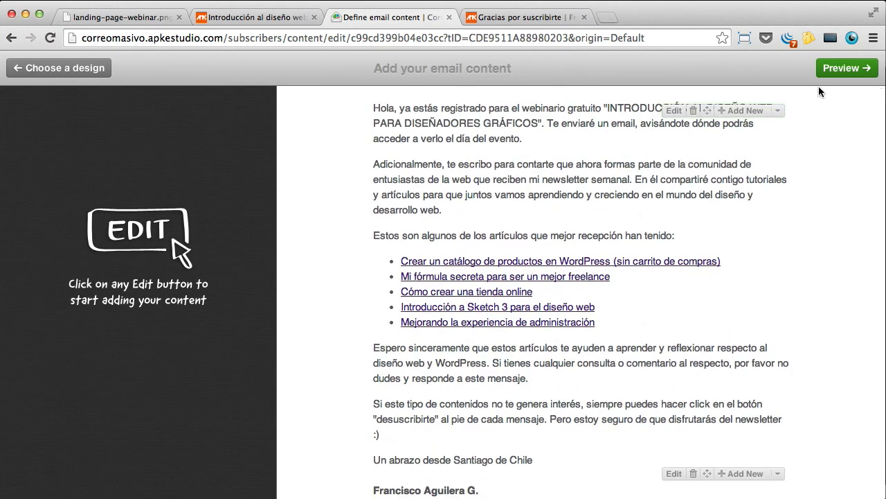
Step: Make the webinar title in the greeting bold and save the block
{"action": "left_click", "coordinate": [674, 111]}
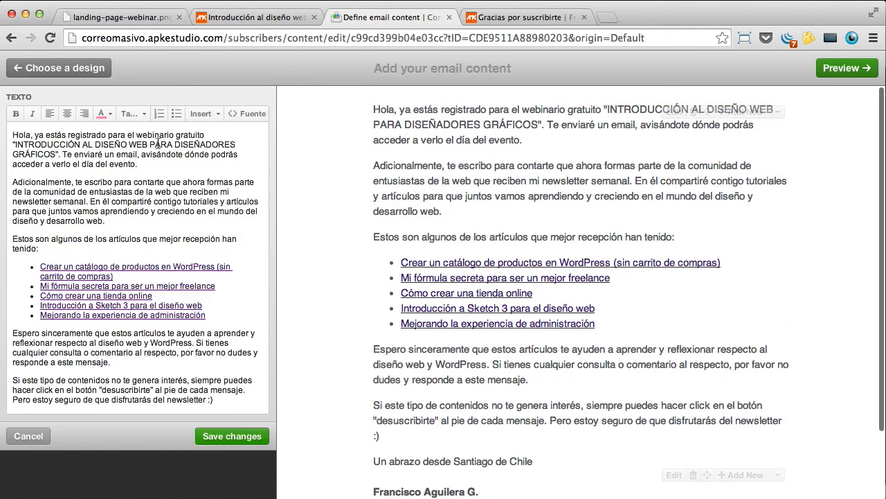
{"action": "left_click_drag", "start_coordinate": [54, 154], "coordinate": [15, 144]}
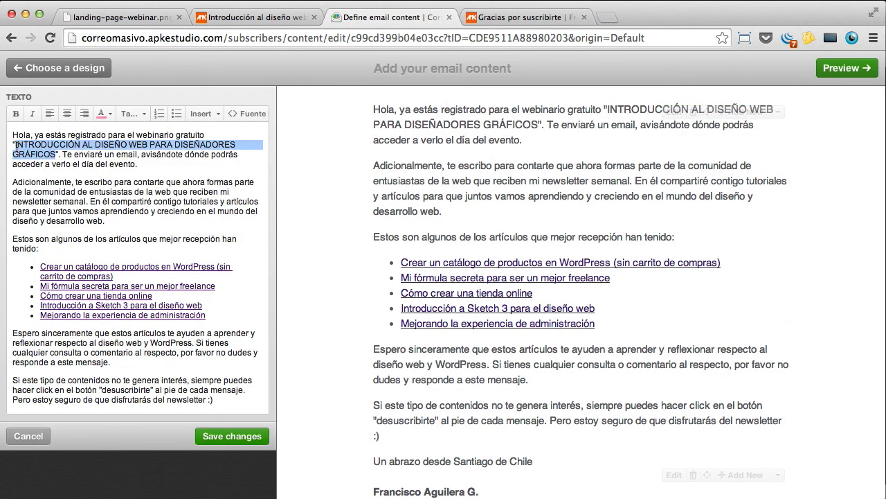
{"action": "key", "text": "super+b"}
{"action": "left_click", "coordinate": [25, 145]}
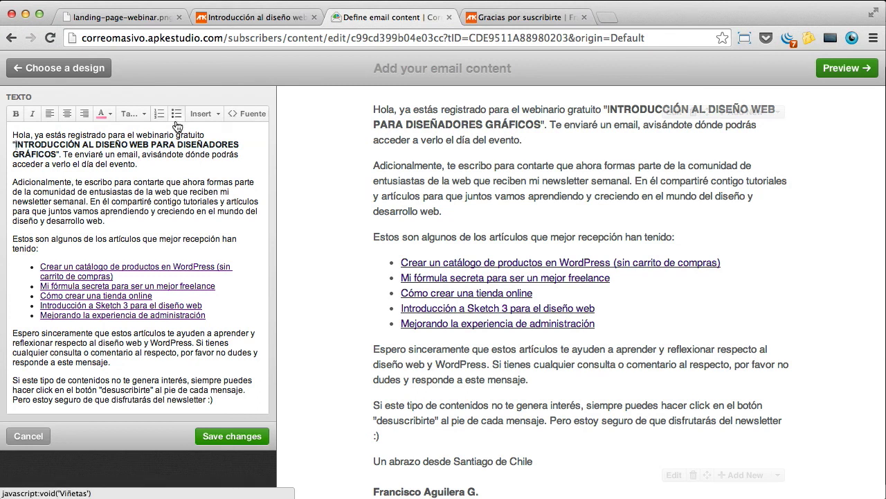
{"action": "left_click", "coordinate": [177, 155]}
{"action": "left_click", "coordinate": [215, 439]}
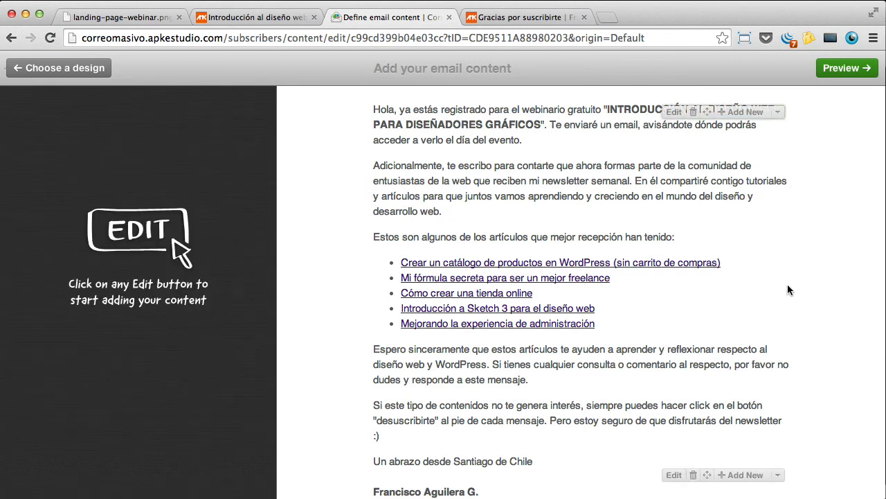
Step: Preview the email, open the subscriber lists overview, then reload the webinar landing page
{"action": "left_click", "coordinate": [845, 72]}
{"action": "left_click", "coordinate": [804, 74]}
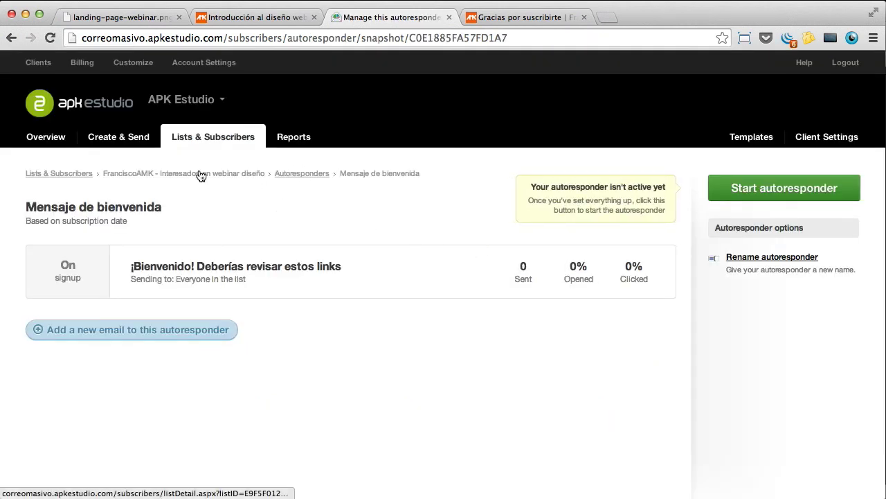
{"action": "left_click", "coordinate": [198, 138]}
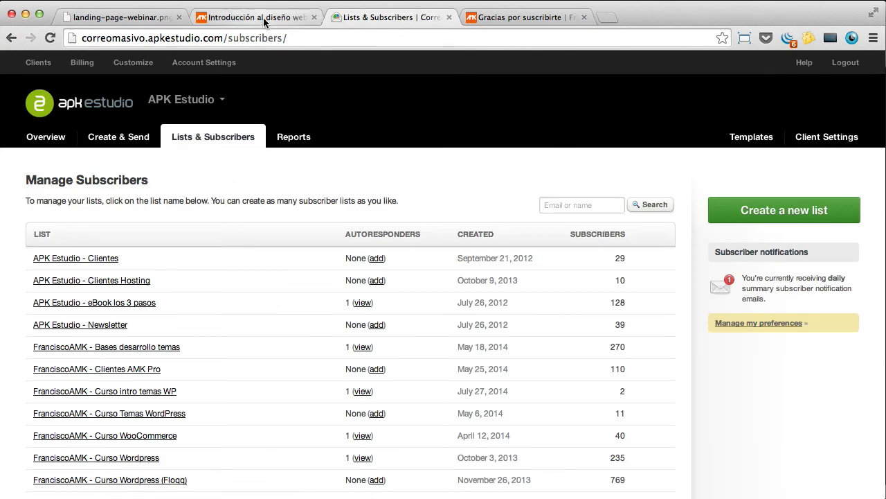
{"action": "left_click", "coordinate": [263, 17]}
{"action": "left_click", "coordinate": [50, 39]}
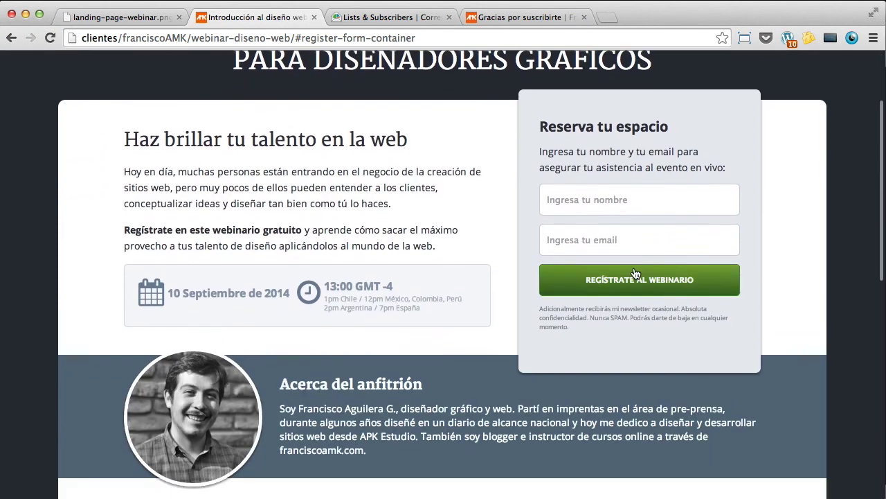
Step: Submit a test webinar registration with a name and e-mail address
{"action": "scroll", "coordinate": [635, 272], "scroll_direction": "down", "scroll_amount": 1}
{"action": "left_click", "coordinate": [611, 147]}
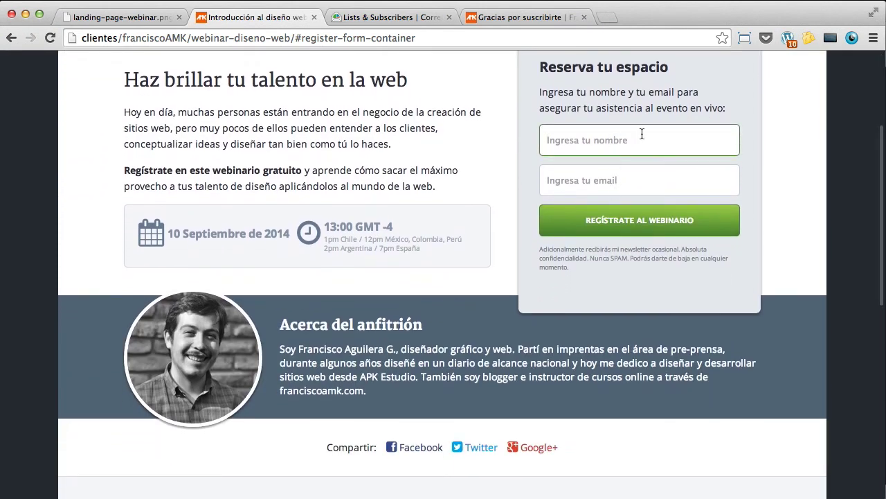
{"action": "type", "text": "Fr"}
{"action": "type", "text": "ank"}
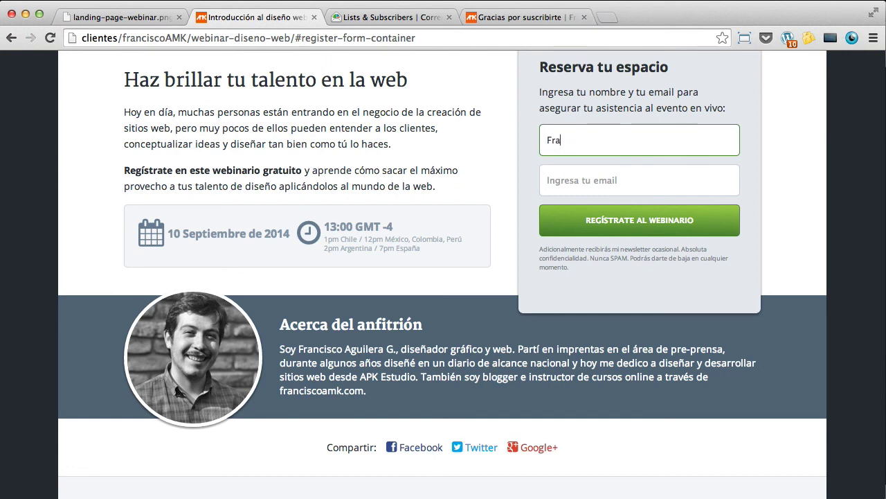
{"action": "key", "text": "Tab"}
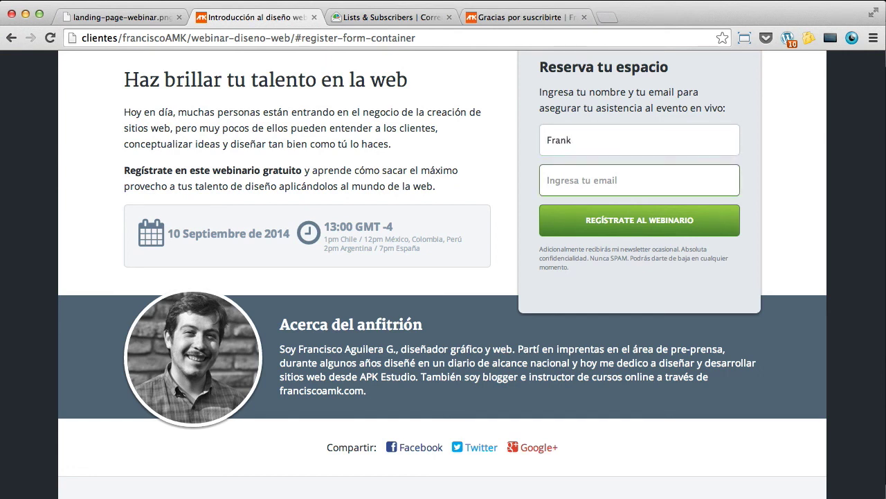
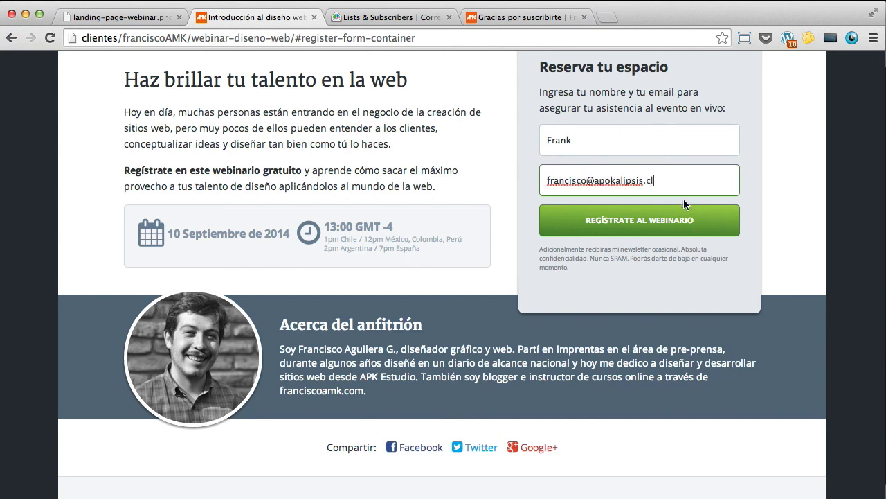
{"action": "left_click", "coordinate": [632, 227]}
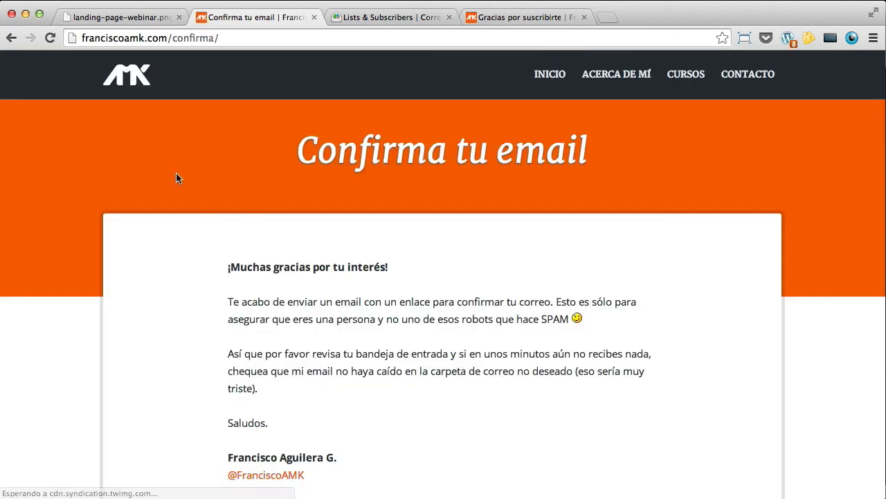
Step: Check the Confirma tu email page, tuck away a new empty window, and select the address bar
{"action": "left_click_drag", "start_coordinate": [271, 145], "coordinate": [617, 159]}
{"action": "scroll", "coordinate": [610, 166], "scroll_direction": "down", "scroll_amount": 3}
{"action": "scroll", "coordinate": [600, 176], "scroll_direction": "up", "scroll_amount": 3}
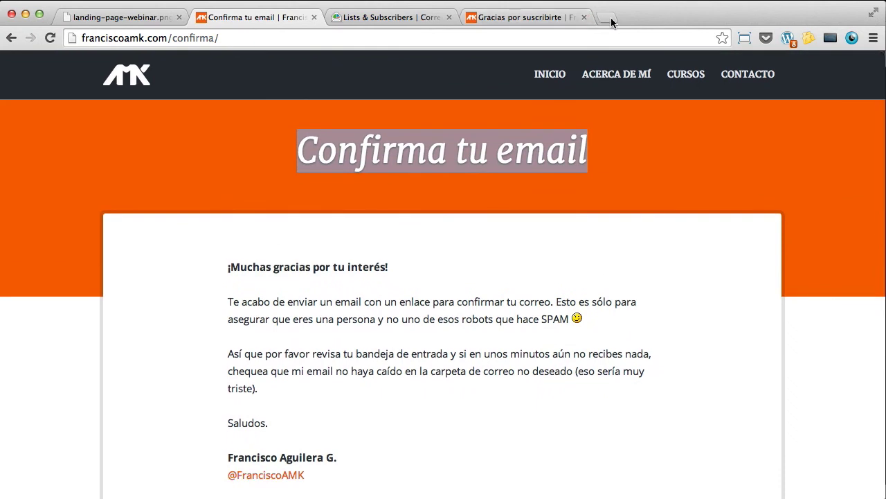
{"action": "left_click", "coordinate": [606, 17]}
{"action": "left_click_drag", "start_coordinate": [629, 17], "coordinate": [550, 177]}
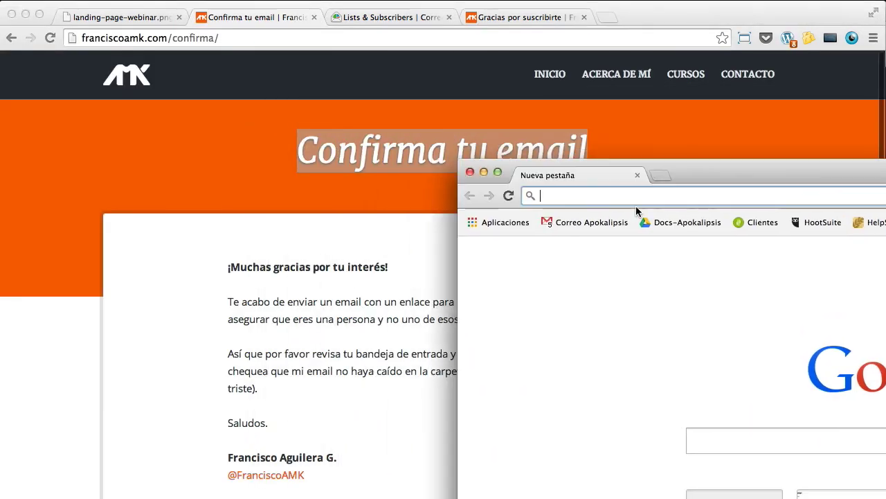
{"action": "key", "text": "super+m"}
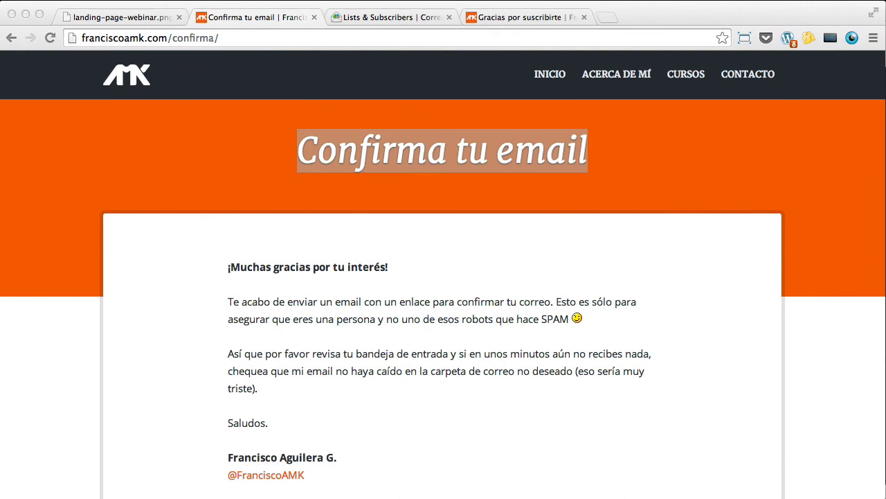
{"action": "left_click", "coordinate": [50, 37]}
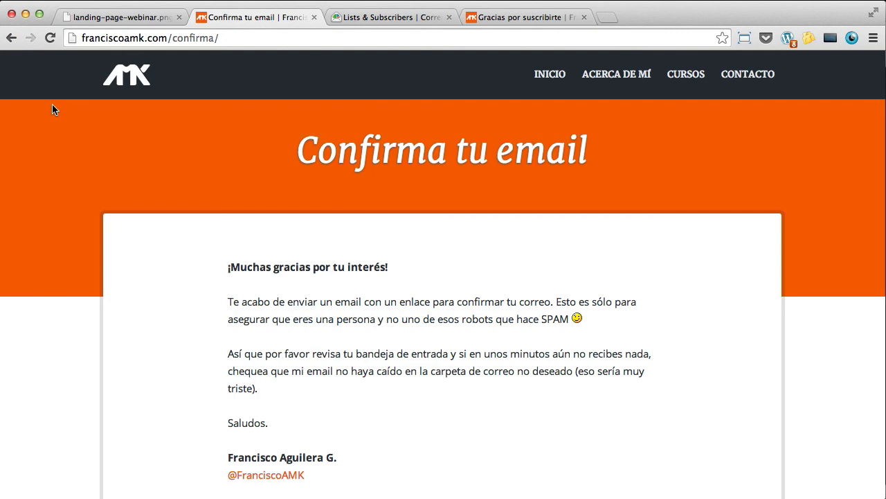
{"action": "left_click", "coordinate": [235, 41]}
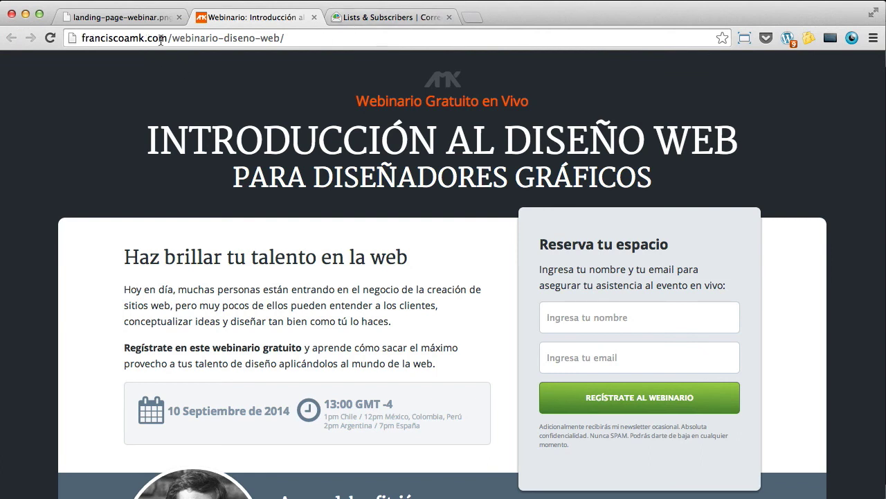
{"action": "left_click_drag", "start_coordinate": [171, 38], "coordinate": [283, 41]}
{"action": "left_click", "coordinate": [311, 40]}
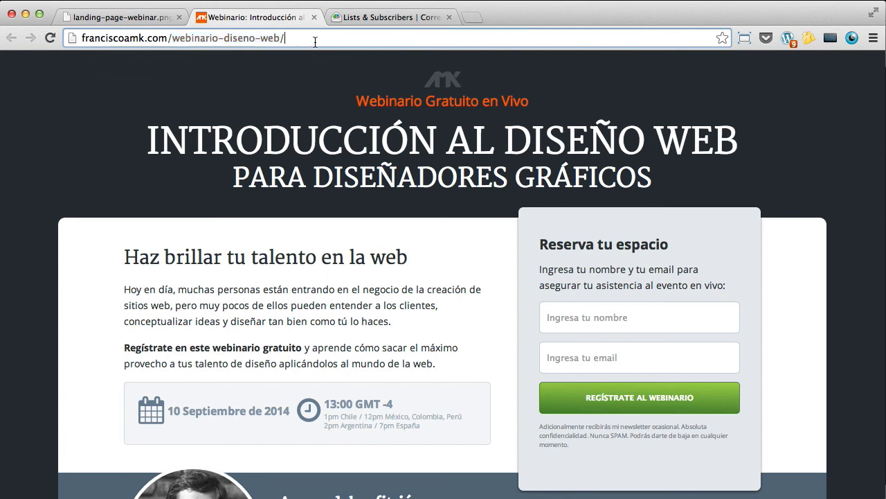
{"action": "scroll", "coordinate": [602, 273], "scroll_direction": "down", "scroll_amount": 2}
{"action": "left_click", "coordinate": [601, 274]}
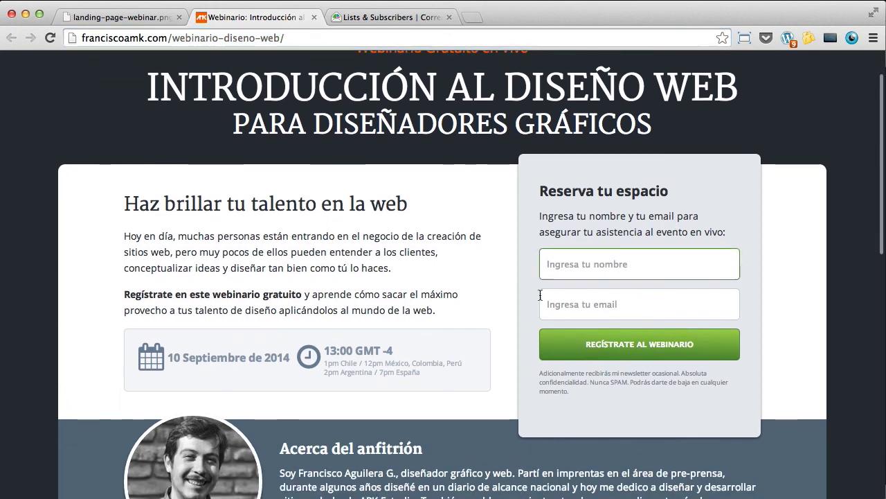
{"action": "scroll", "coordinate": [580, 318], "scroll_direction": "down", "scroll_amount": 4}
{"action": "scroll", "coordinate": [582, 319], "scroll_direction": "down", "scroll_amount": 7}
{"action": "scroll", "coordinate": [581, 323], "scroll_direction": "up", "scroll_amount": 2}
{"action": "scroll", "coordinate": [580, 325], "scroll_direction": "down", "scroll_amount": 5}
{"action": "scroll", "coordinate": [582, 328], "scroll_direction": "up", "scroll_amount": 6}
{"action": "scroll", "coordinate": [582, 326], "scroll_direction": "up", "scroll_amount": 2}
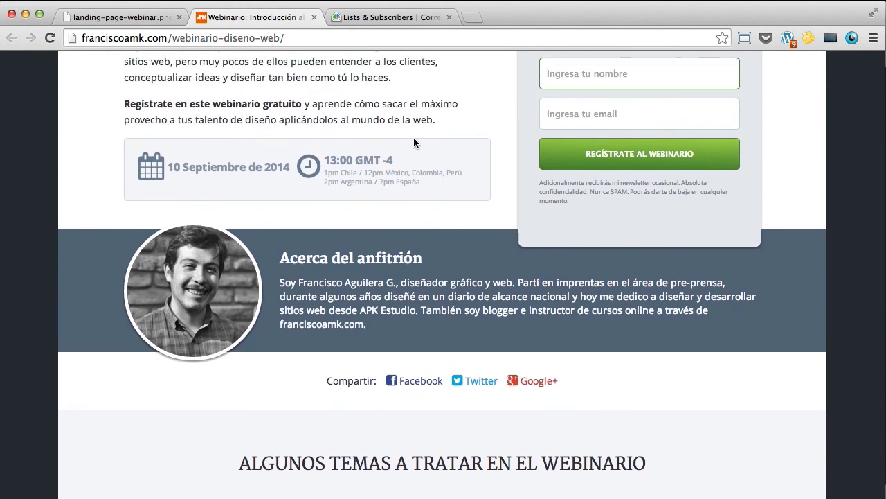
{"action": "left_click", "coordinate": [287, 37]}
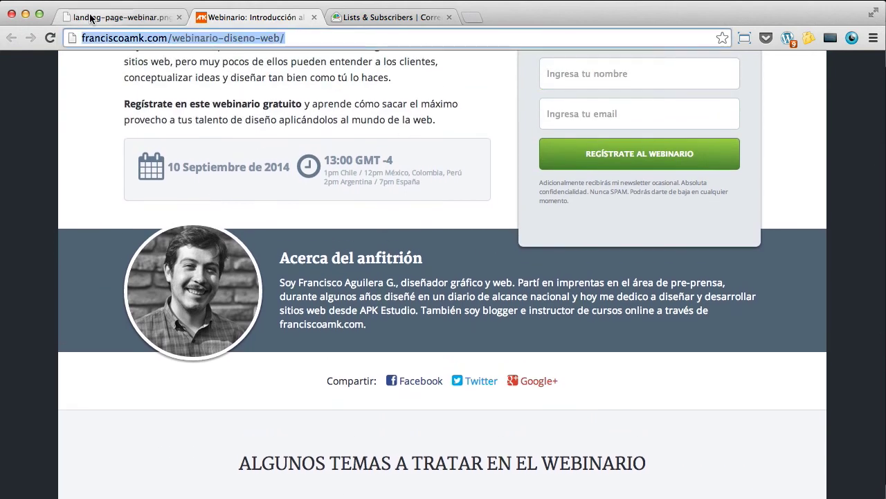
{"action": "scroll", "coordinate": [483, 119], "scroll_direction": "up", "scroll_amount": 2}
{"action": "scroll", "coordinate": [482, 115], "scroll_direction": "up", "scroll_amount": 5}
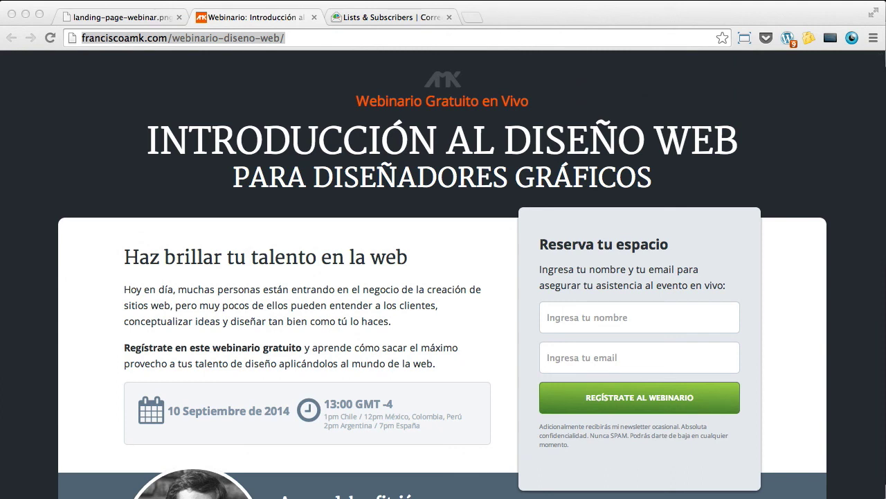
Step: Follow the first link in Gmail's confirmation email and return to the Gracias por suscribirte page
{"action": "left_click_drag", "start_coordinate": [512, 495], "coordinate": [470, 93]}
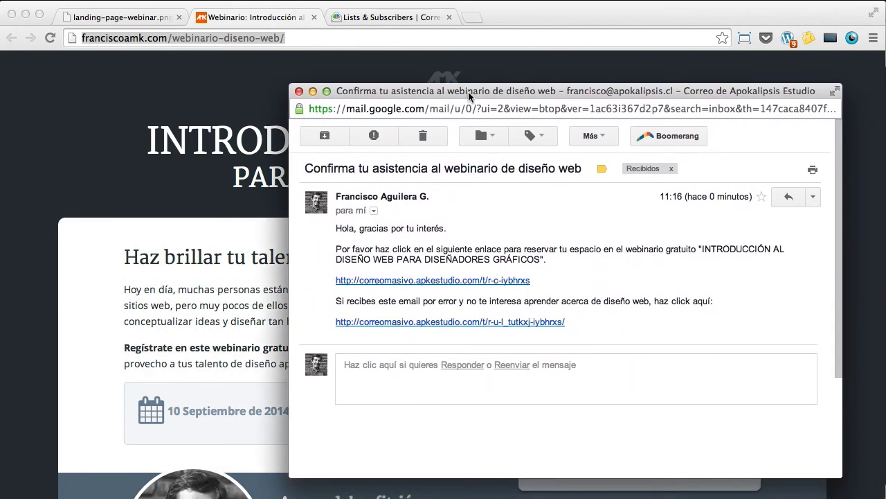
{"action": "left_click_drag", "start_coordinate": [428, 196], "coordinate": [331, 198]}
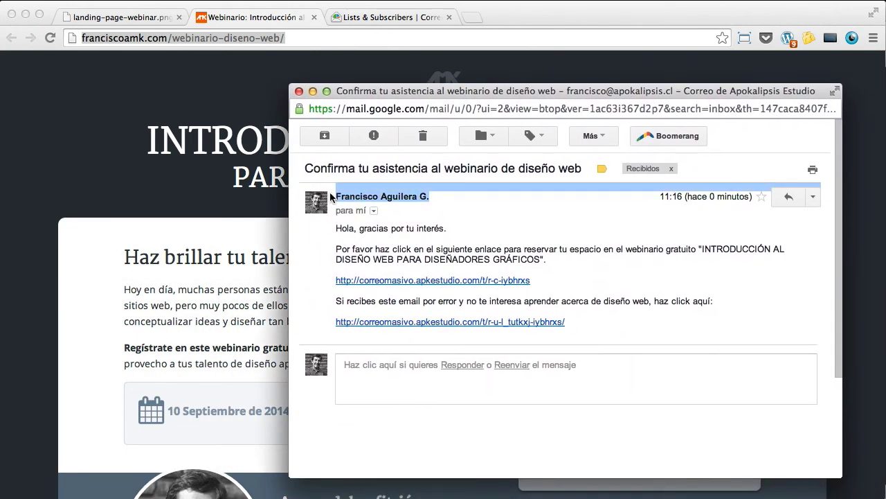
{"action": "left_click", "coordinate": [504, 230]}
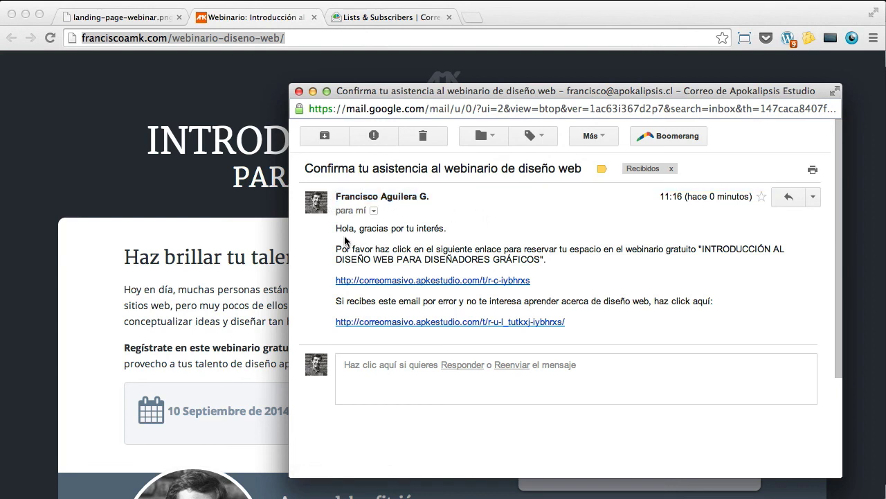
{"action": "left_click_drag", "start_coordinate": [335, 225], "coordinate": [583, 258]}
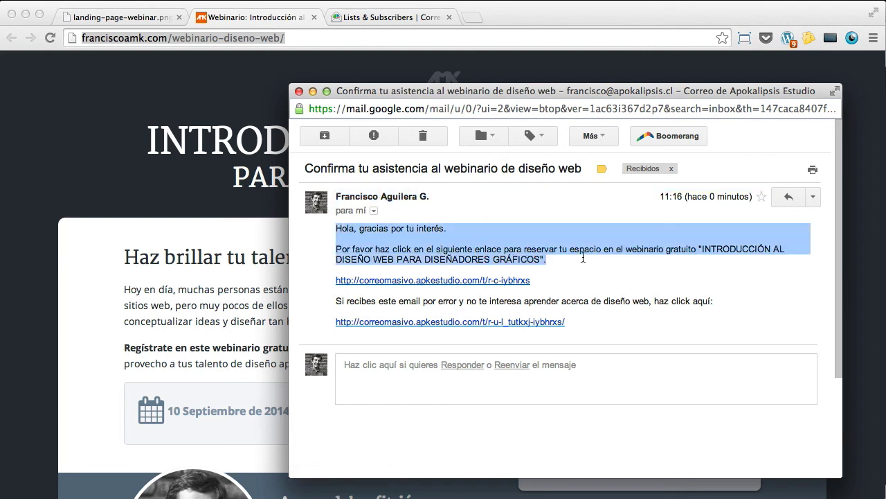
{"action": "left_click", "coordinate": [542, 248]}
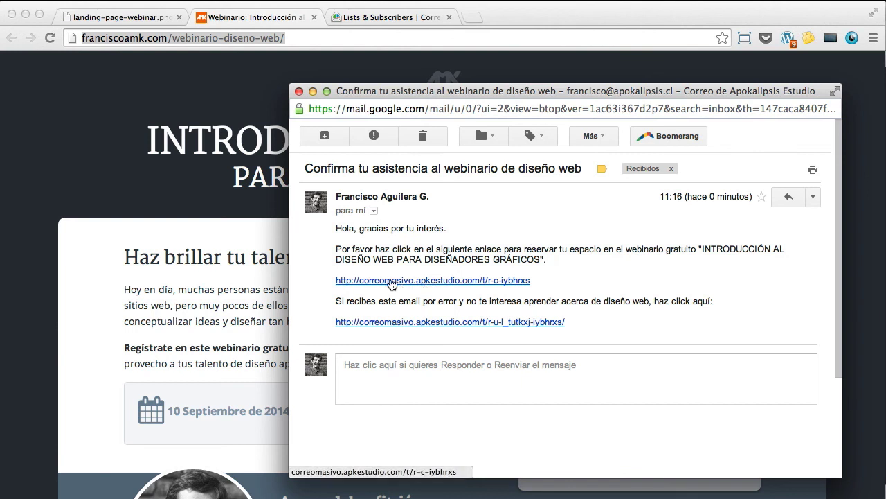
{"action": "left_click", "coordinate": [495, 280]}
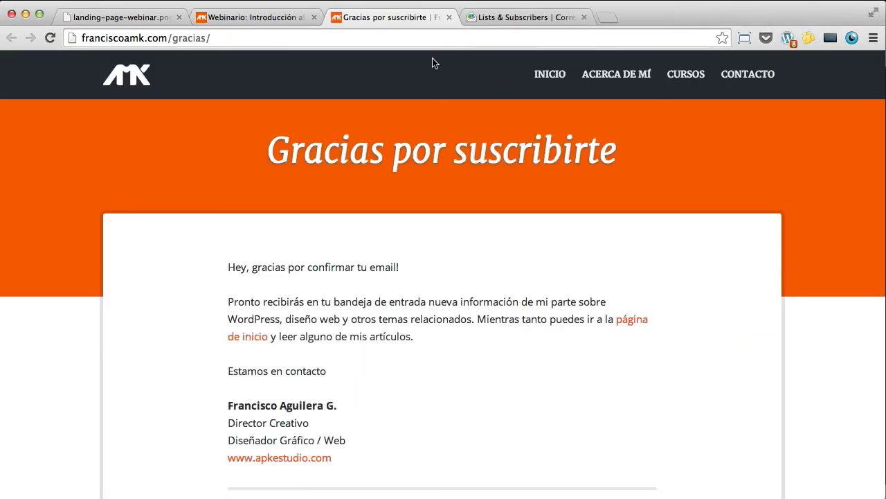
{"action": "scroll", "coordinate": [412, 77], "scroll_direction": "down", "scroll_amount": 2}
{"action": "scroll", "coordinate": [411, 77], "scroll_direction": "up", "scroll_amount": 2}
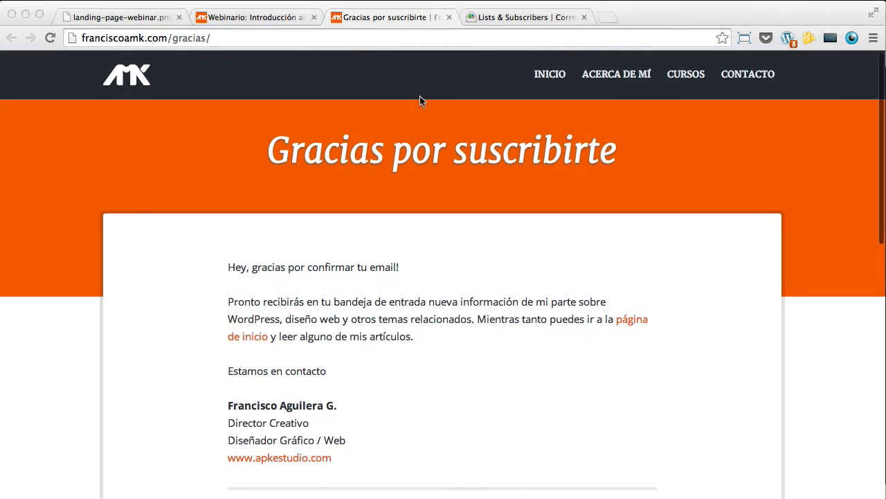
{"action": "left_click", "coordinate": [742, 166]}
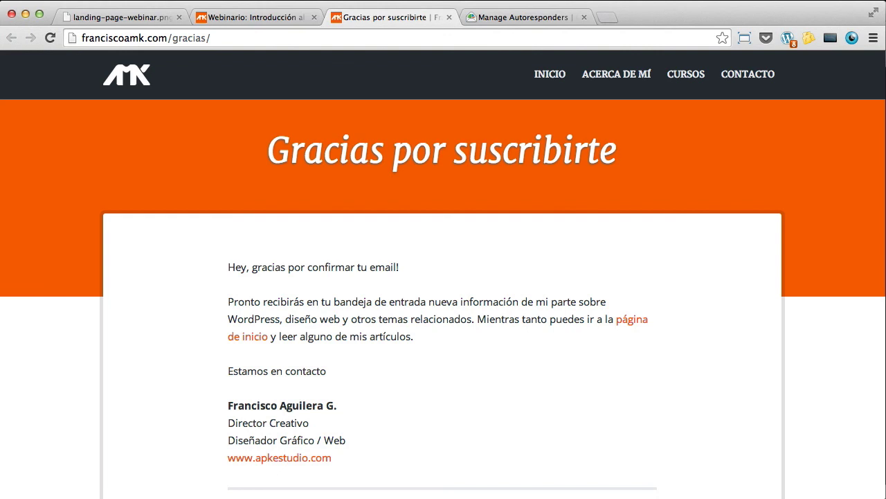
Step: Start the Mensaje de bienvenida autoresponder of the Interesados en webinar diseño list
{"action": "left_click", "coordinate": [519, 17]}
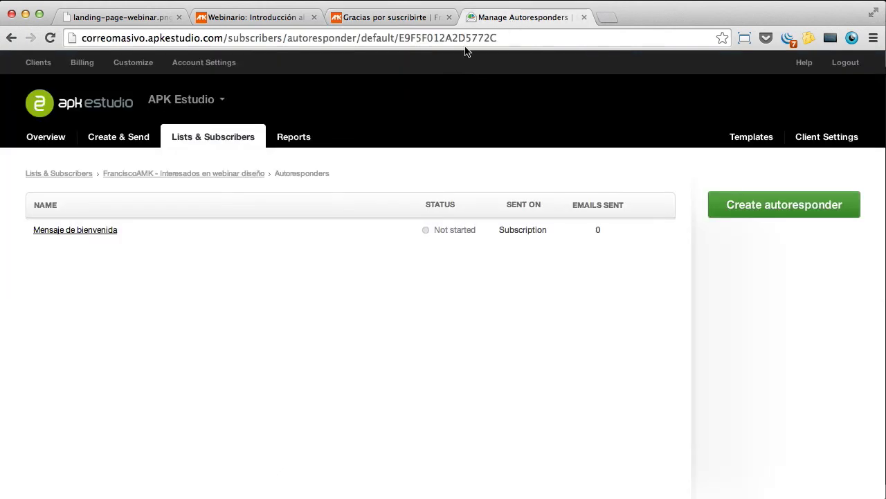
{"action": "left_click", "coordinate": [228, 141]}
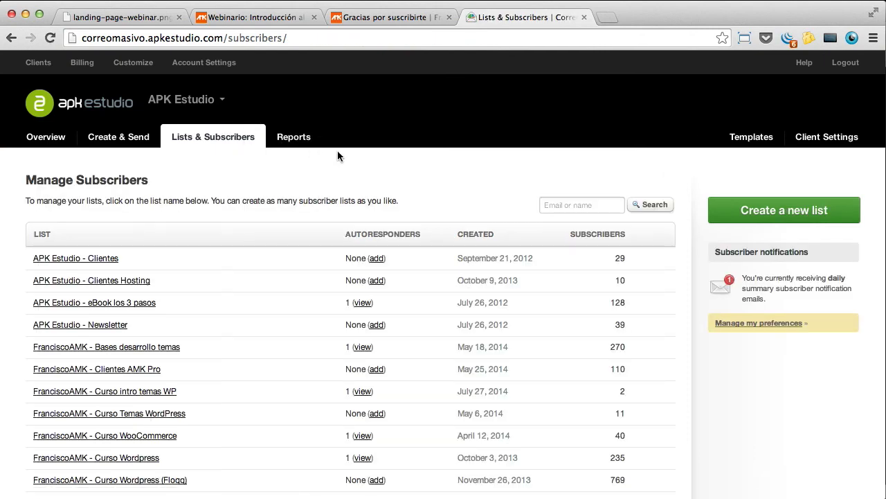
{"action": "scroll", "coordinate": [337, 156], "scroll_direction": "down", "scroll_amount": 6}
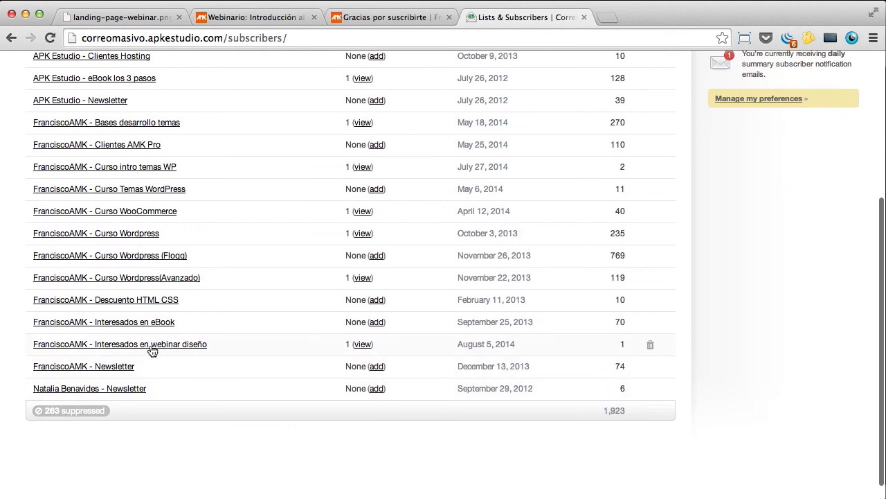
{"action": "left_click", "coordinate": [118, 348]}
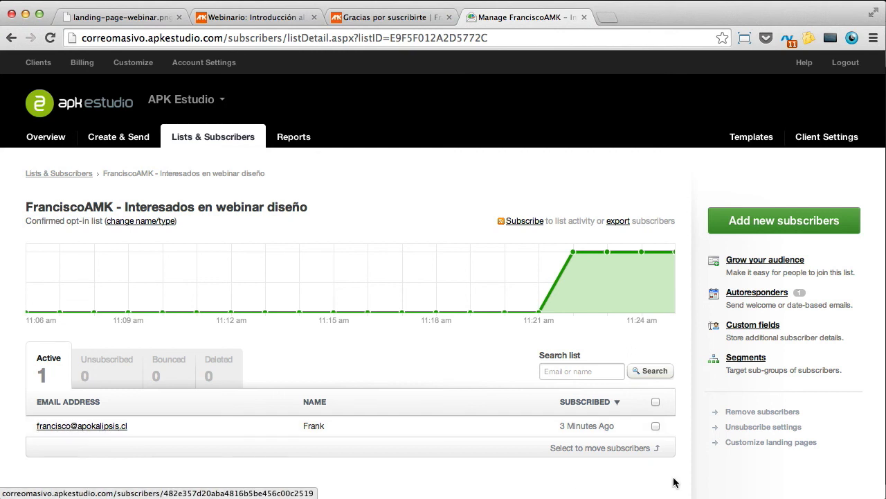
{"action": "left_click", "coordinate": [760, 292]}
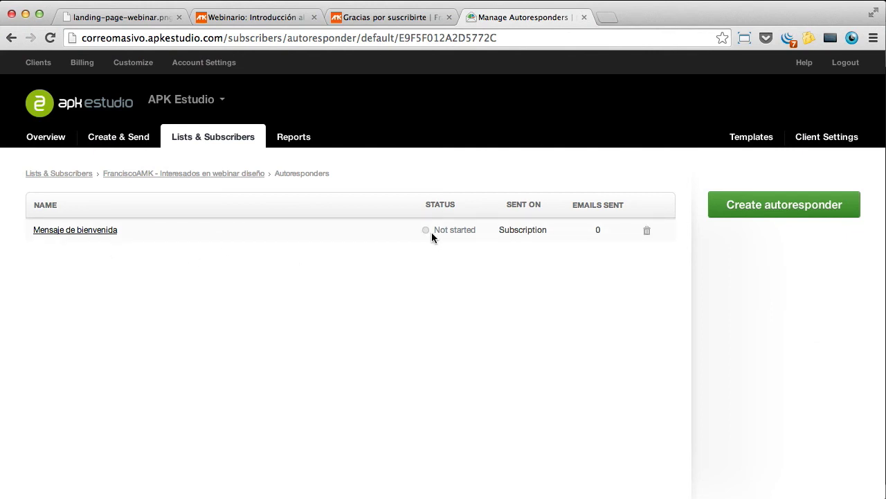
{"action": "left_click", "coordinate": [87, 232]}
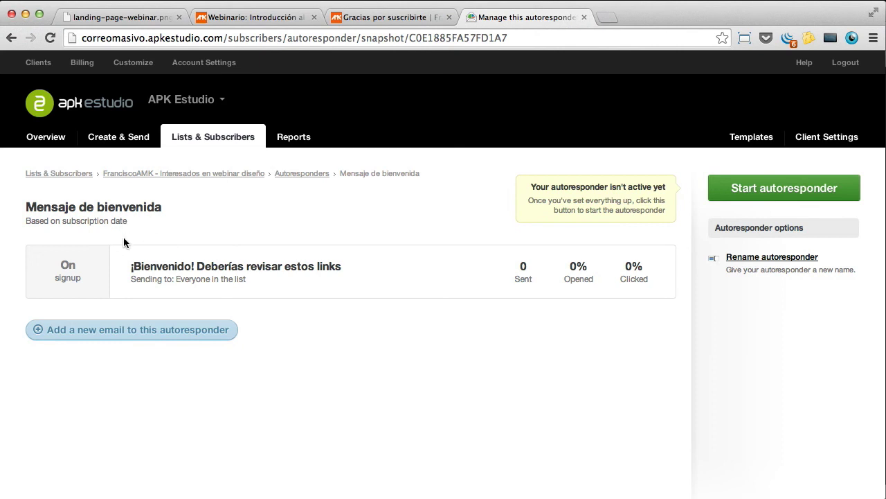
{"action": "mouse_move", "coordinate": [215, 289]}
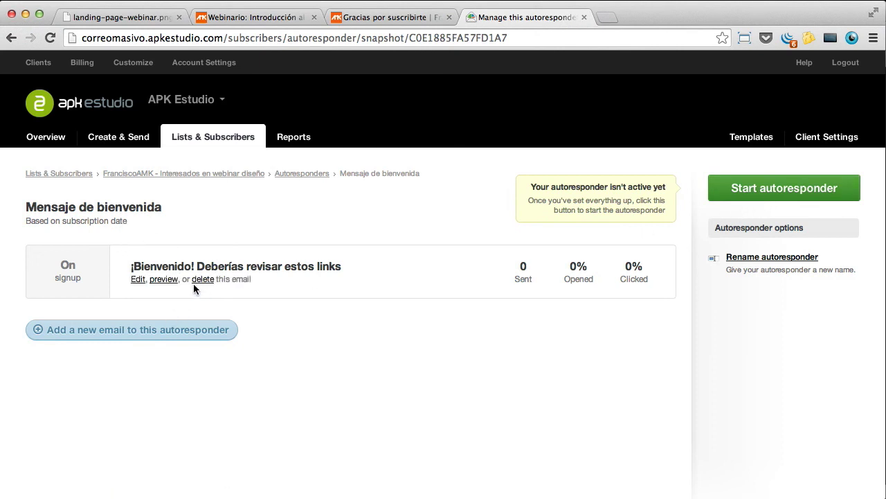
{"action": "left_click", "coordinate": [744, 188]}
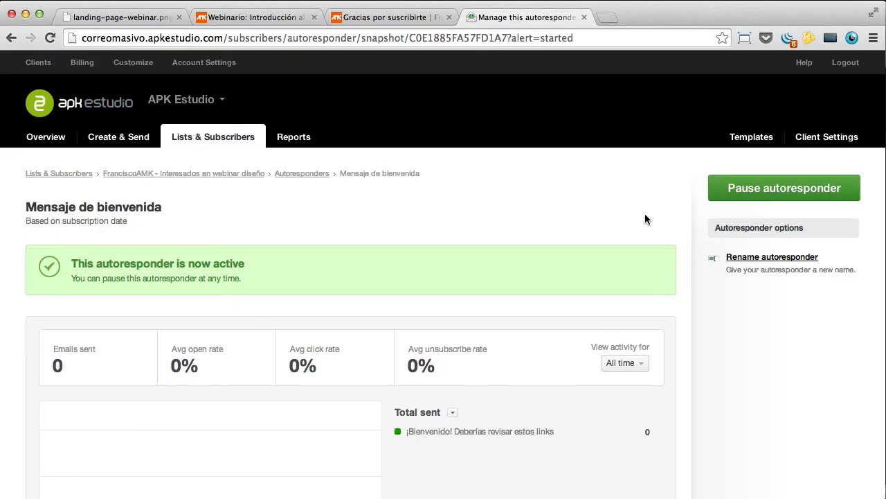
Step: Return to the webinar landing page and inspect its web address
{"action": "left_click", "coordinate": [391, 17]}
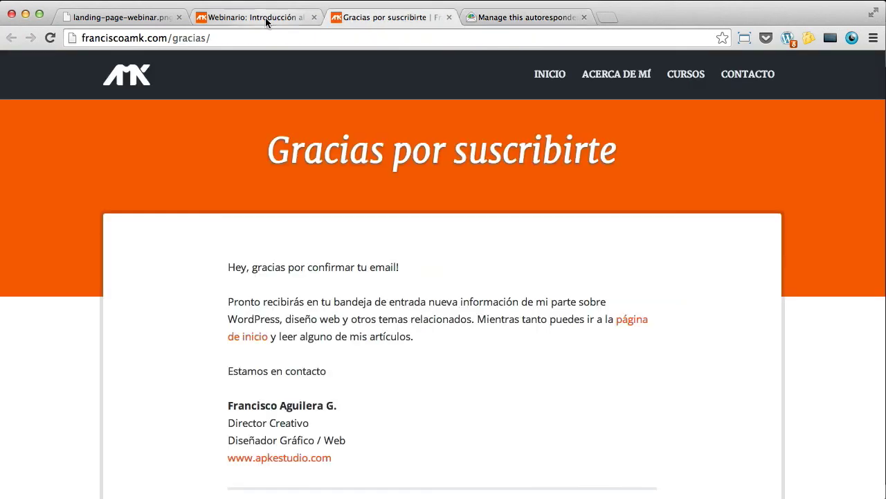
{"action": "left_click", "coordinate": [266, 18]}
{"action": "left_click", "coordinate": [216, 39]}
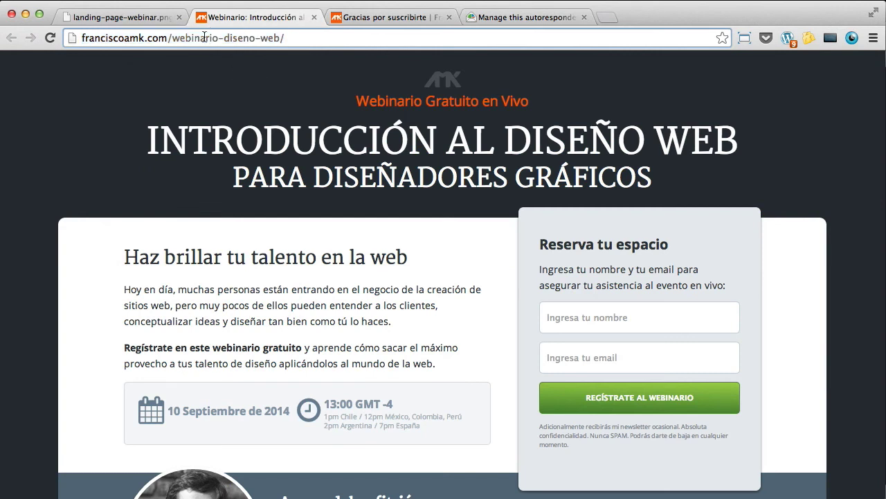
{"action": "double_click", "coordinate": [200, 40]}
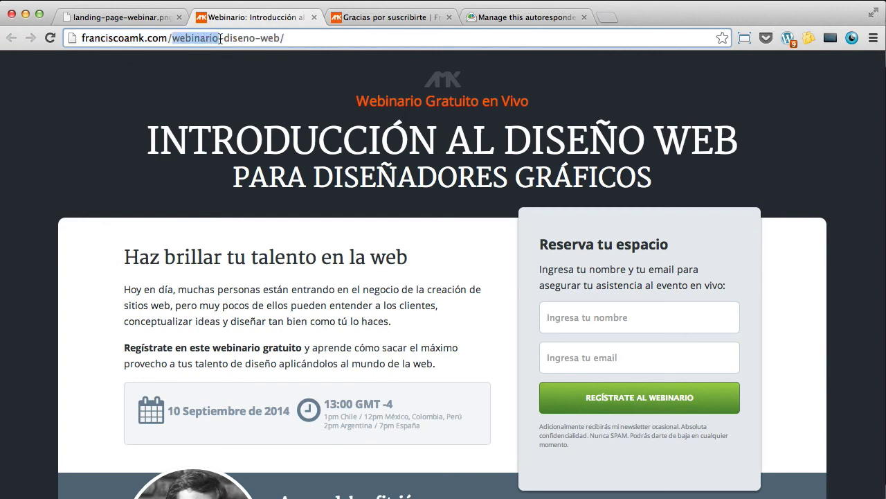
{"action": "left_click", "coordinate": [197, 39]}
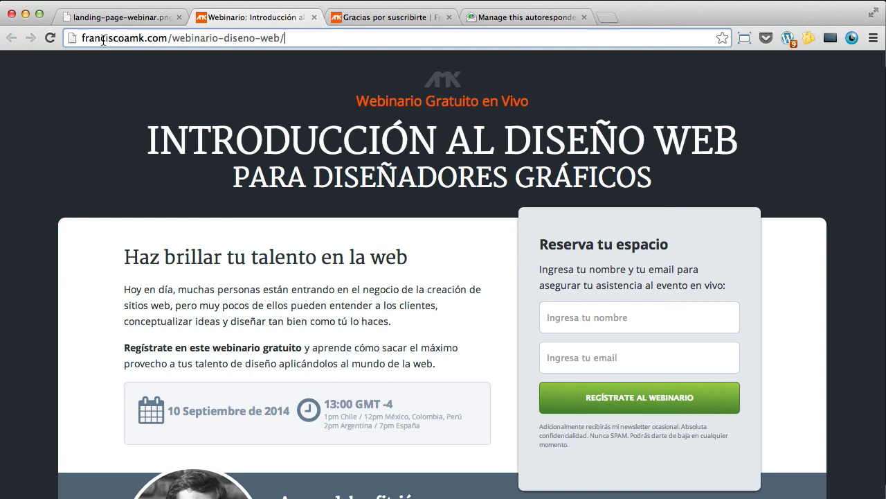
{"action": "left_click", "coordinate": [184, 49]}
Step: Fill the registration form with the registrant's name and e-mail, then submit it
{"action": "left_click", "coordinate": [647, 319]}
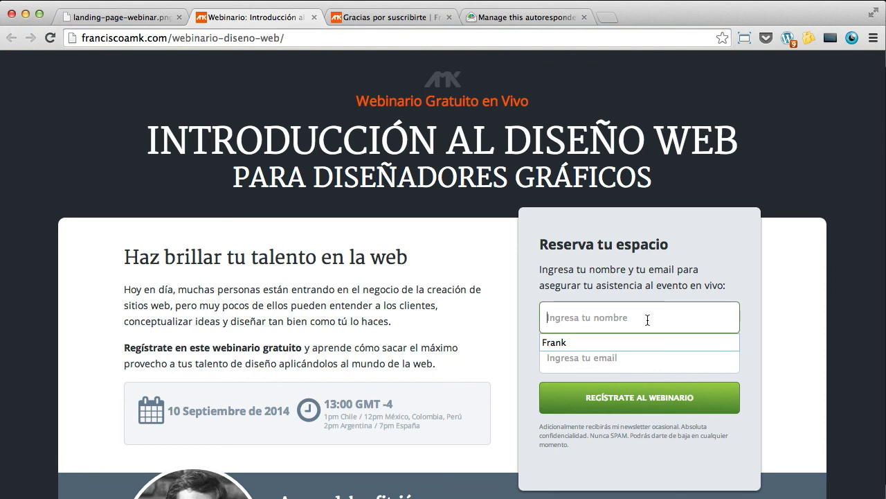
{"action": "type", "text": "Francisco"}
{"action": "key", "text": "Tab"}
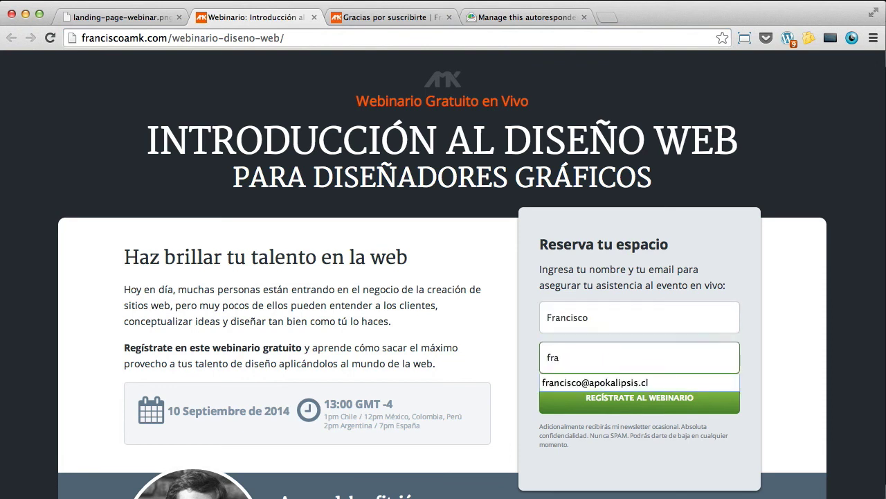
{"action": "key", "text": "Down"}
{"action": "key", "text": "Return"}
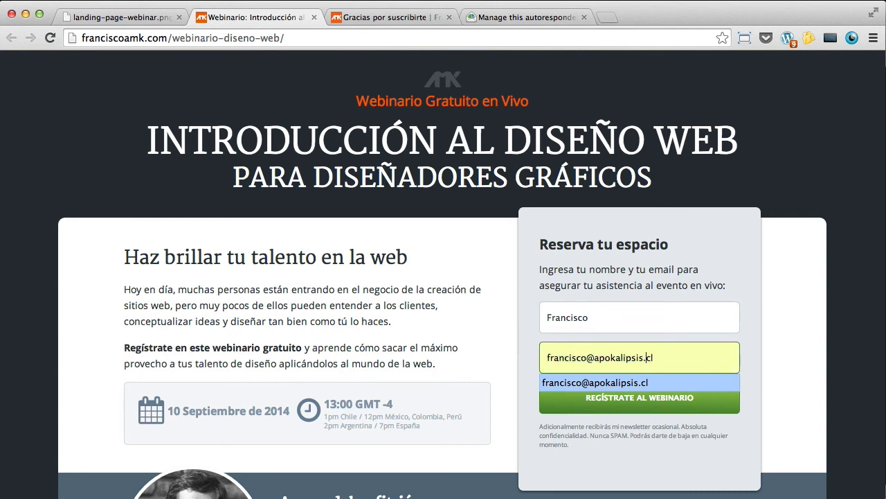
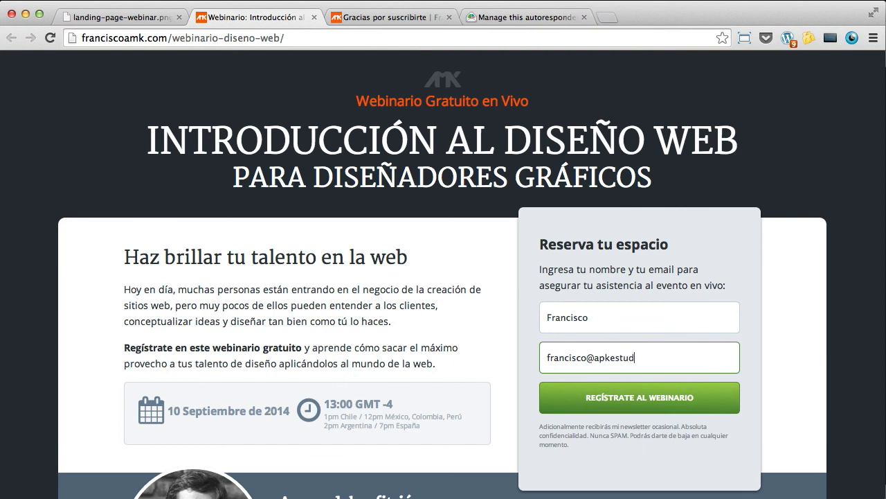
{"action": "left_click", "coordinate": [644, 405]}
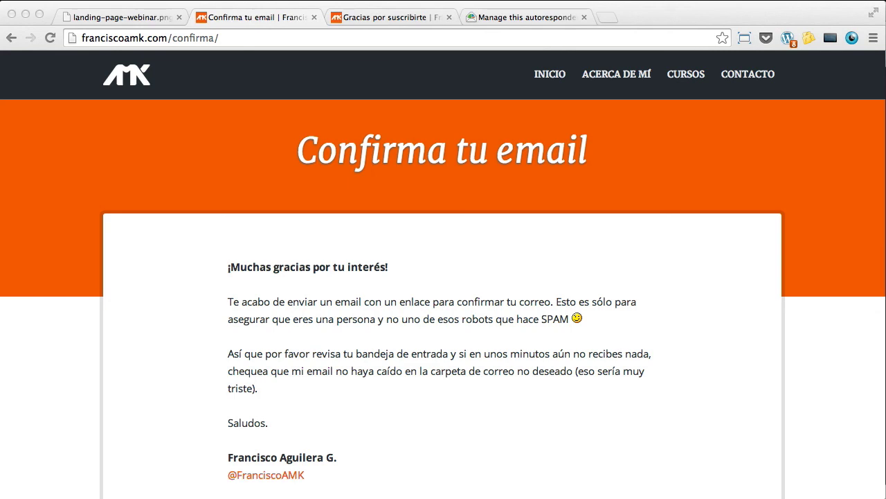
Step: Follow the confirmation link in the new Gmail message, then close the email window
{"action": "left_click_drag", "start_coordinate": [0, 208], "coordinate": [556, 194]}
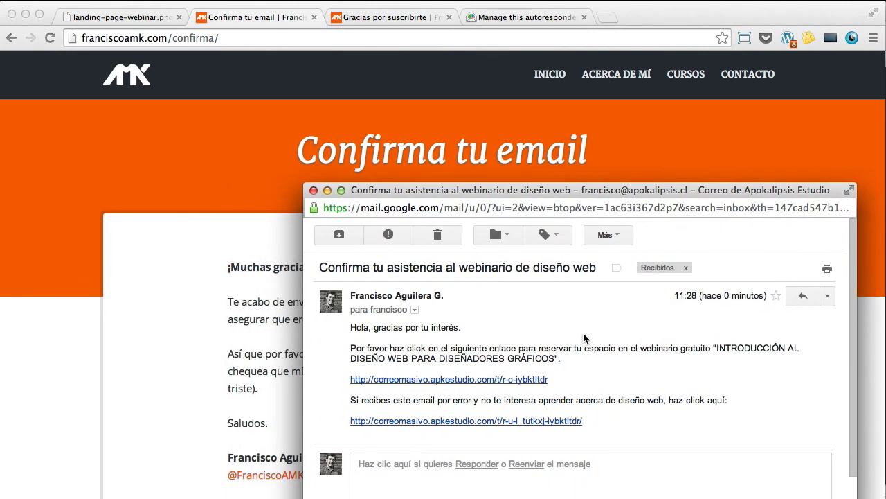
{"action": "left_click", "coordinate": [534, 381]}
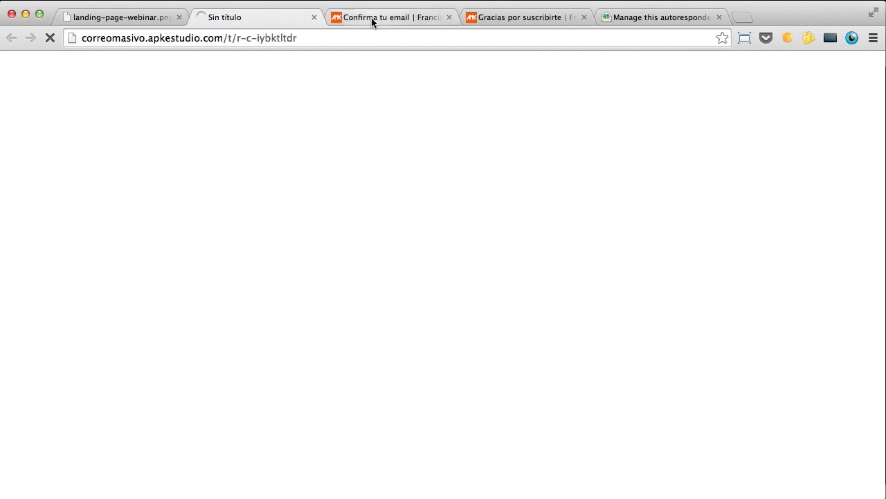
{"action": "key", "text": "super+grave"}
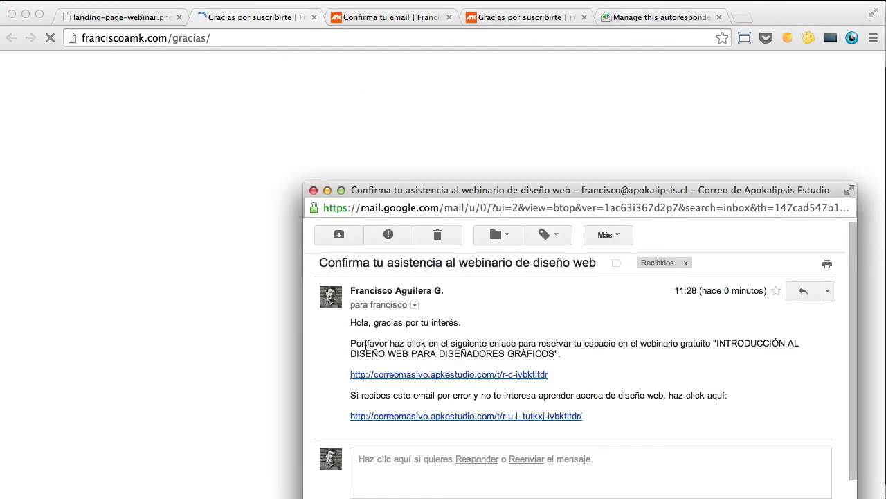
{"action": "left_click", "coordinate": [313, 189]}
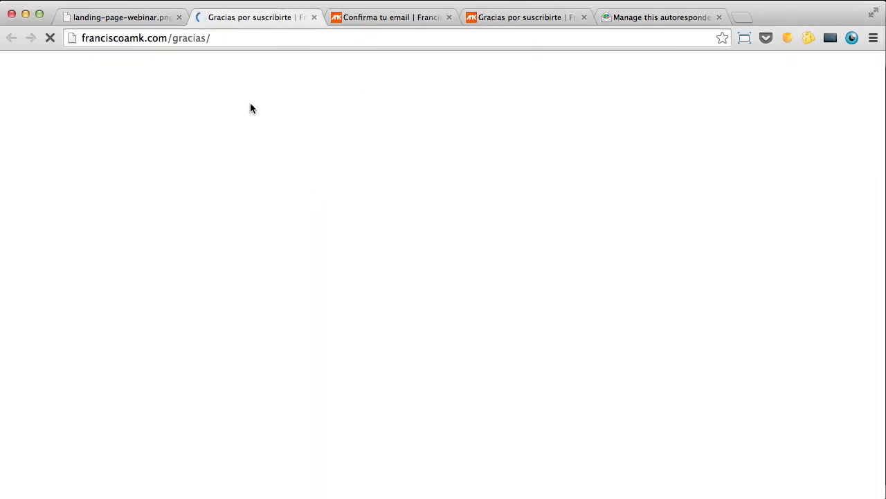